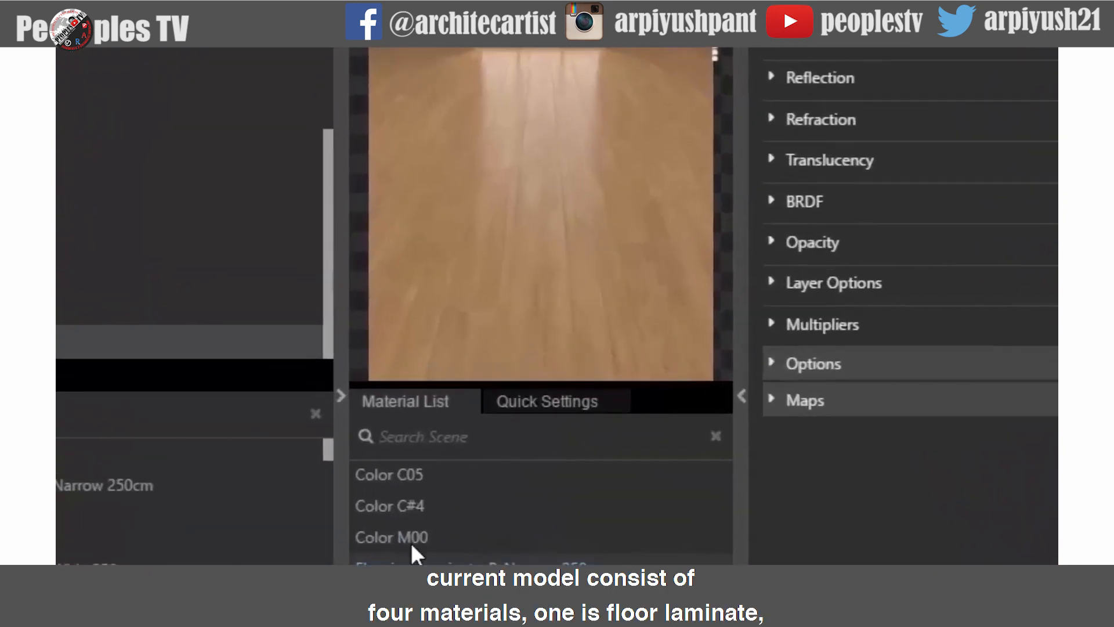
- Inspect each scene material in turn, then open the floor laminate's reflection parameters
left_click(482, 432)
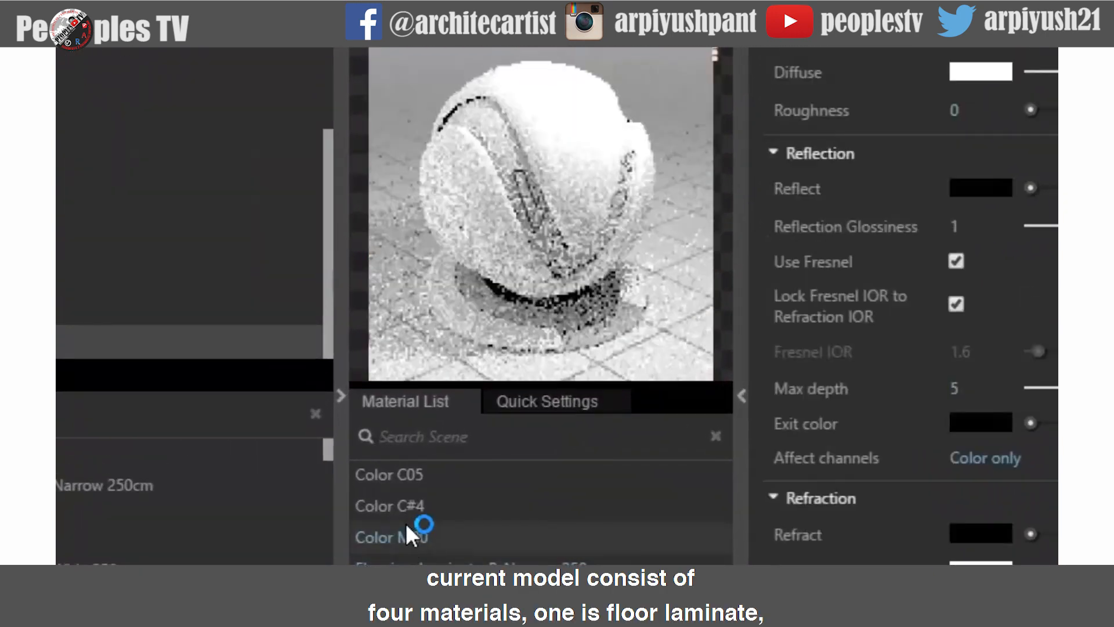
left_click(405, 503)
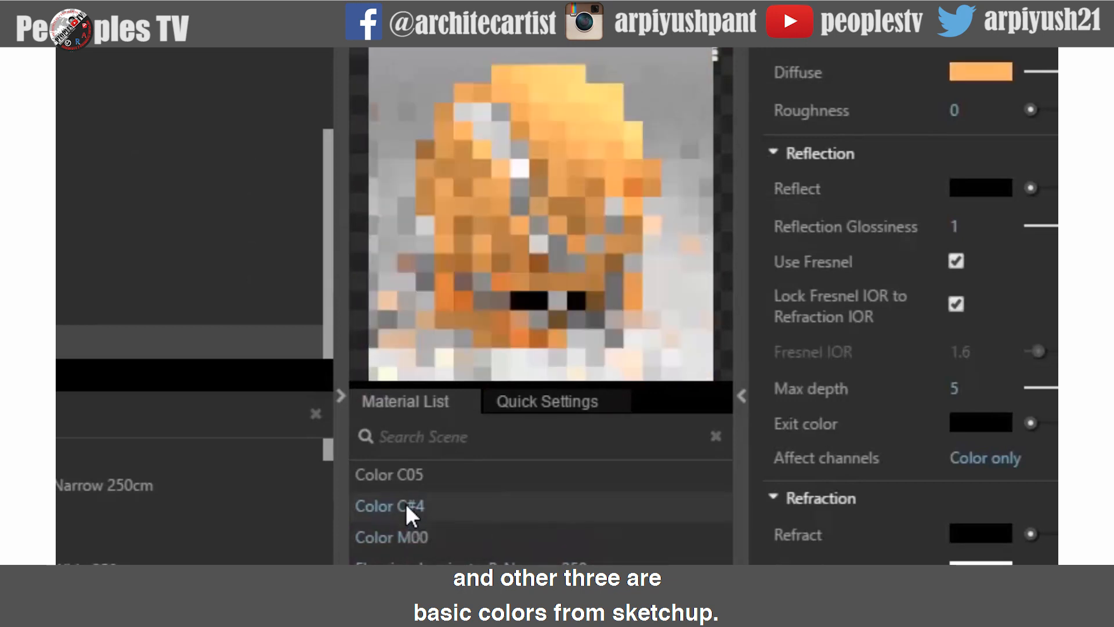
left_click(406, 479)
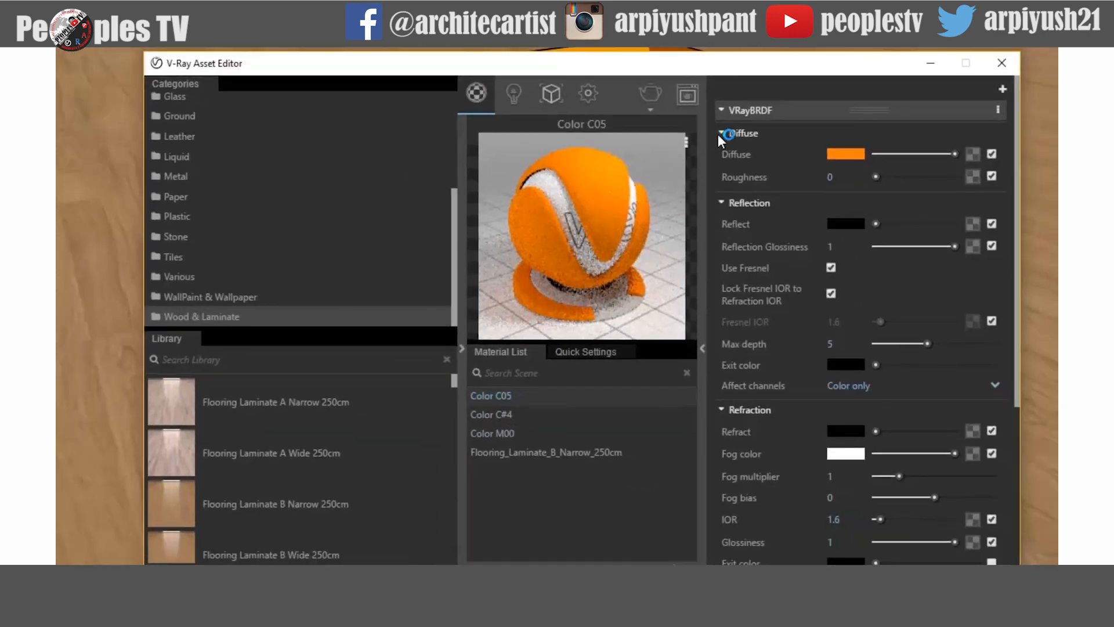
left_click(720, 134)
left_click(722, 154)
left_click(721, 181)
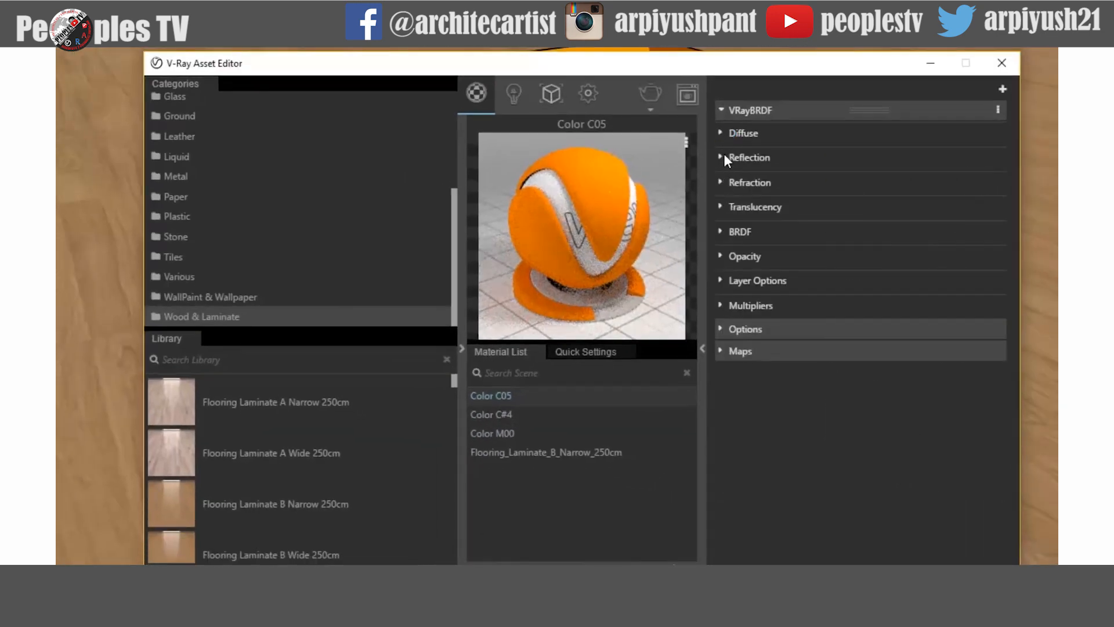
left_click(548, 447)
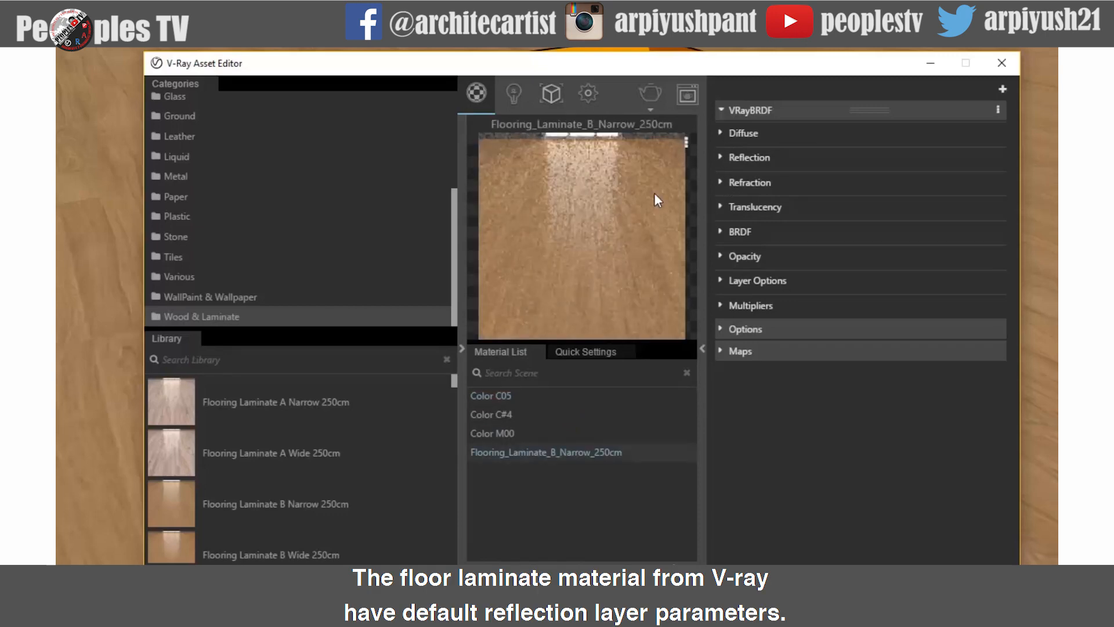
left_click(720, 161)
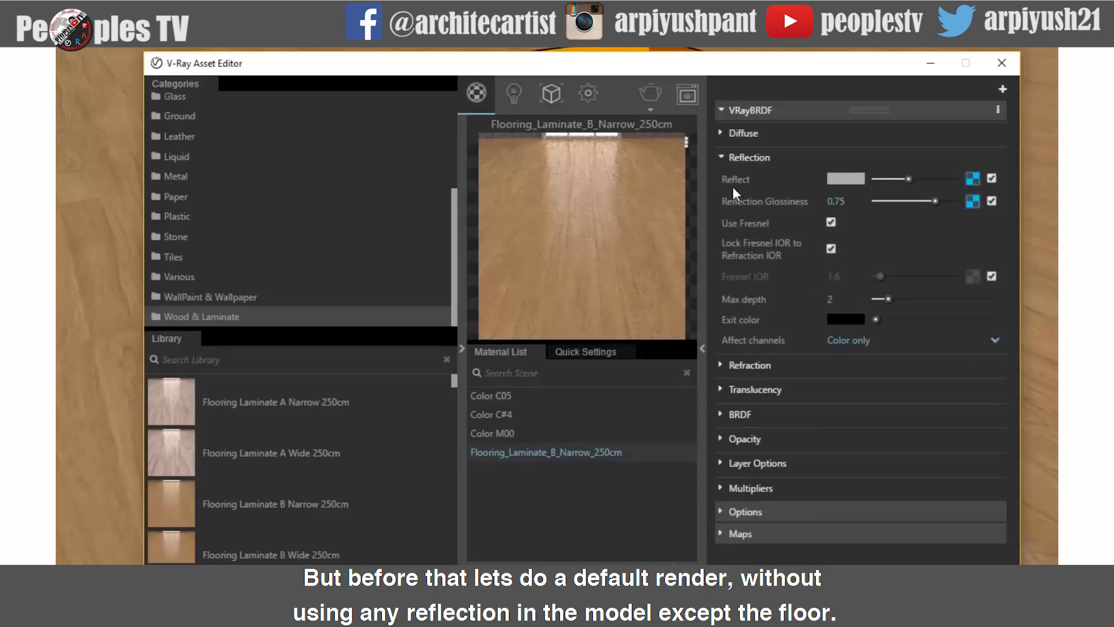
- Render a default test of the scene and reposition the frame buffer window
left_click(657, 96)
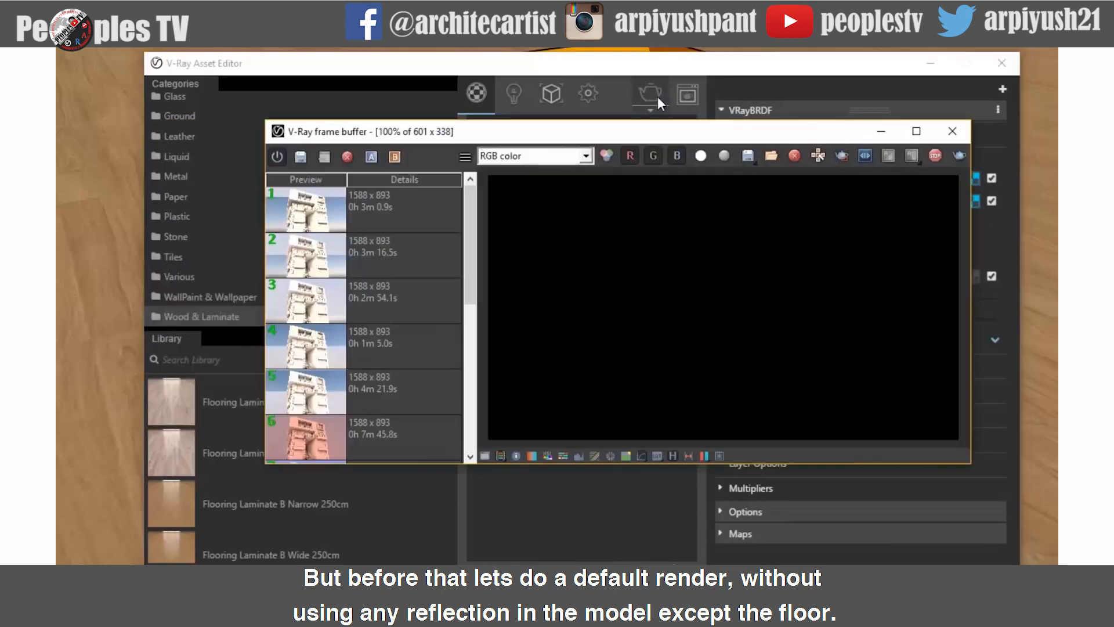
left_click(672, 456)
left_click_drag(633, 130, 522, 132)
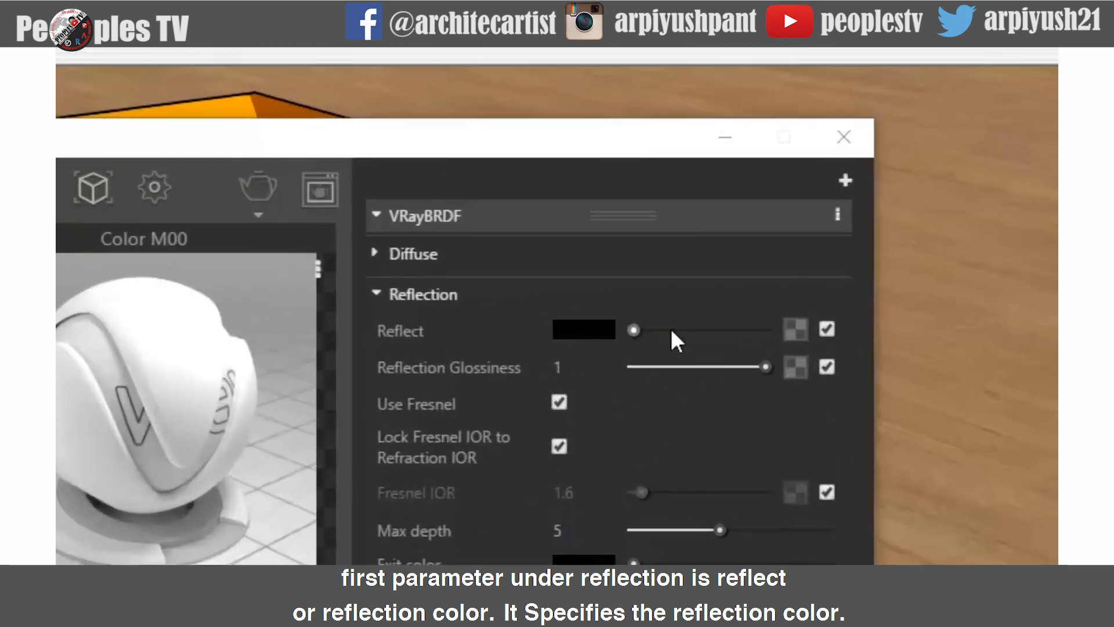
- Move the asset editor aside and select the central sphere in the model to identify its Color M00 material
mouse_move(387, 340)
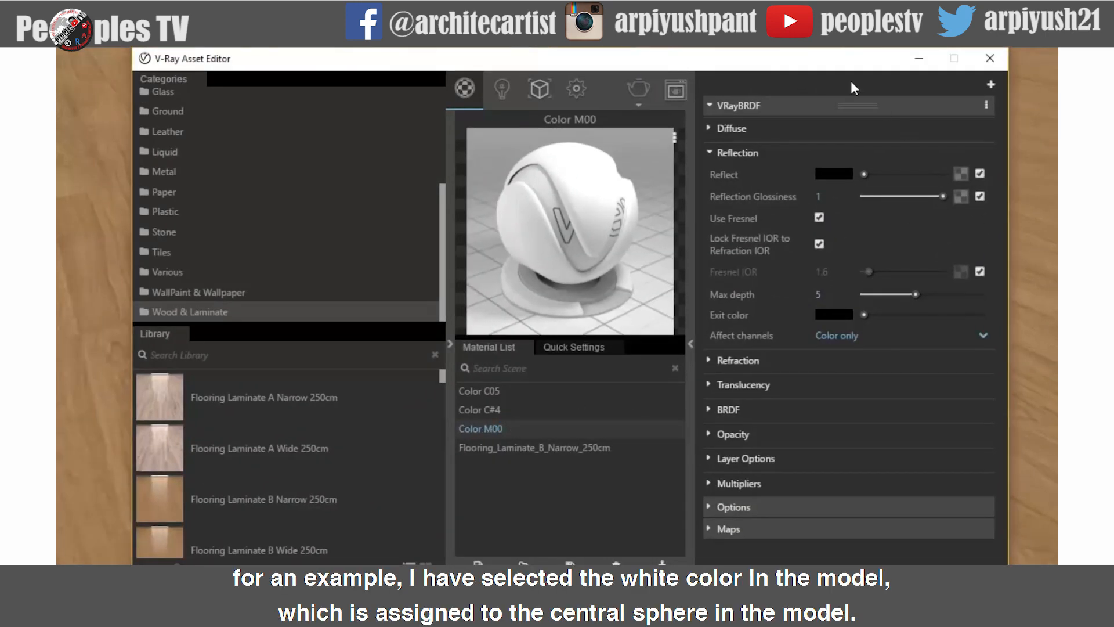
left_click_drag(835, 62, 879, 413)
left_click(628, 319)
double_click(628, 319)
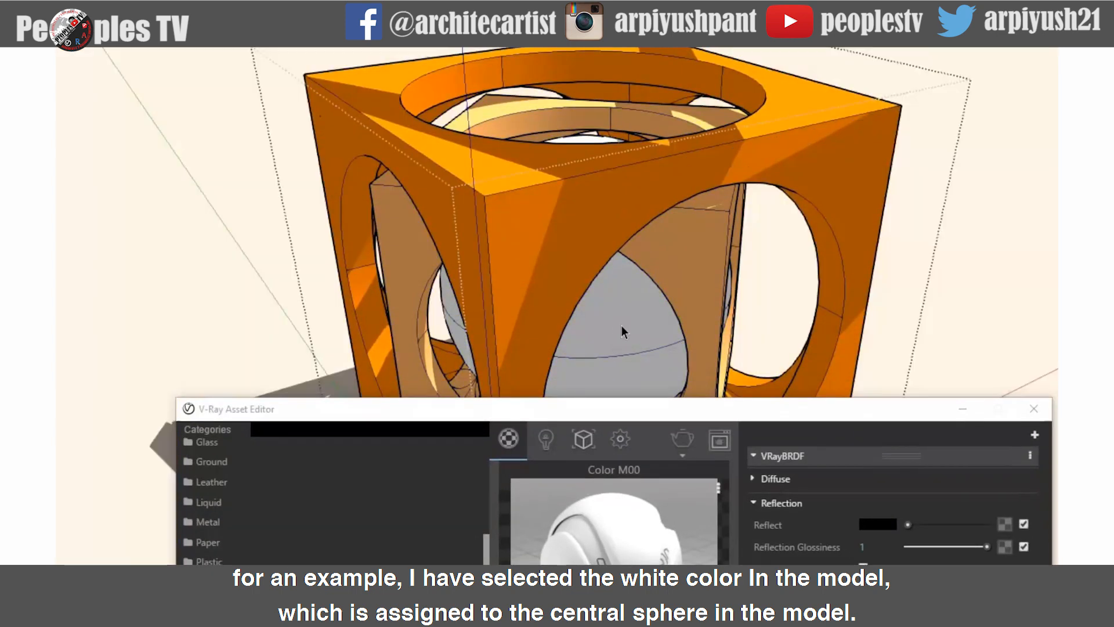
double_click(608, 317)
double_click(608, 316)
left_click(608, 316)
triple_click(611, 333)
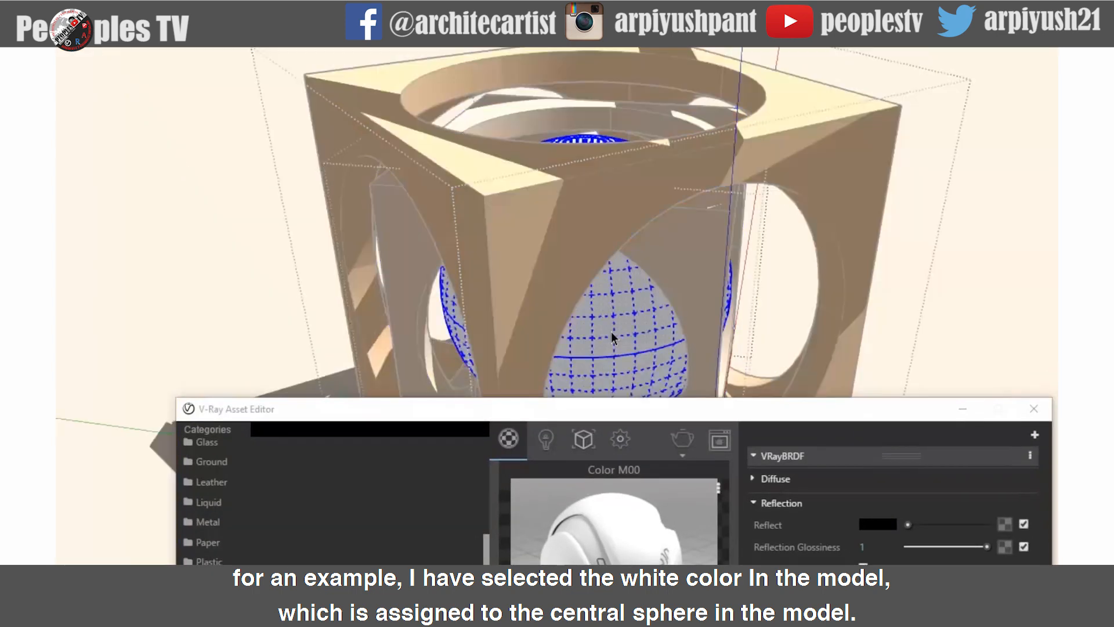
left_click(978, 220)
left_click(980, 227)
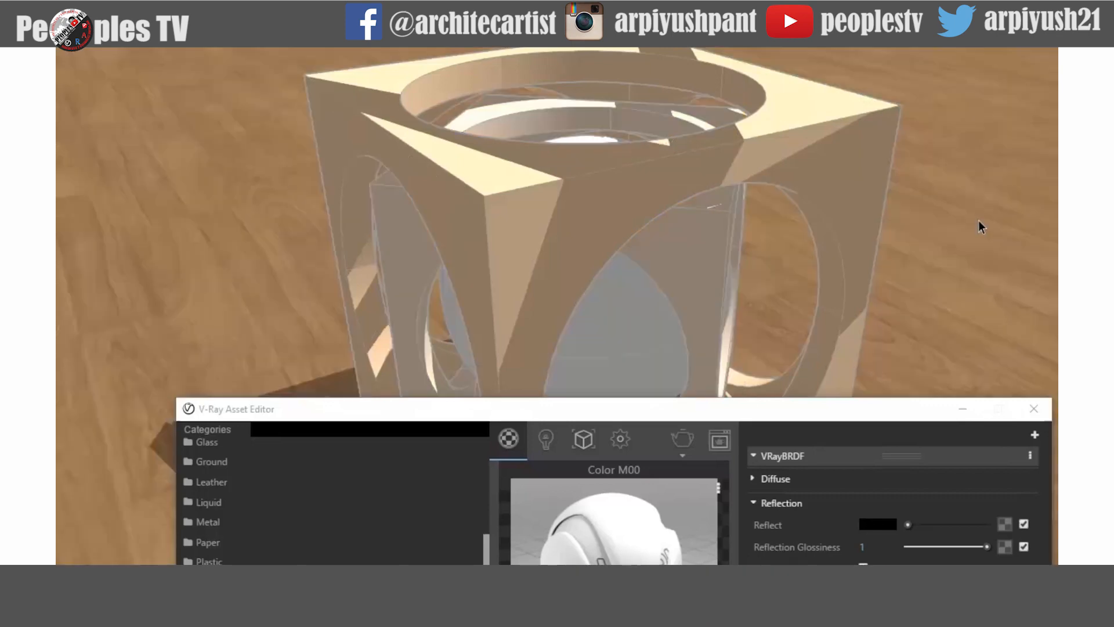
left_click_drag(837, 412, 806, 48)
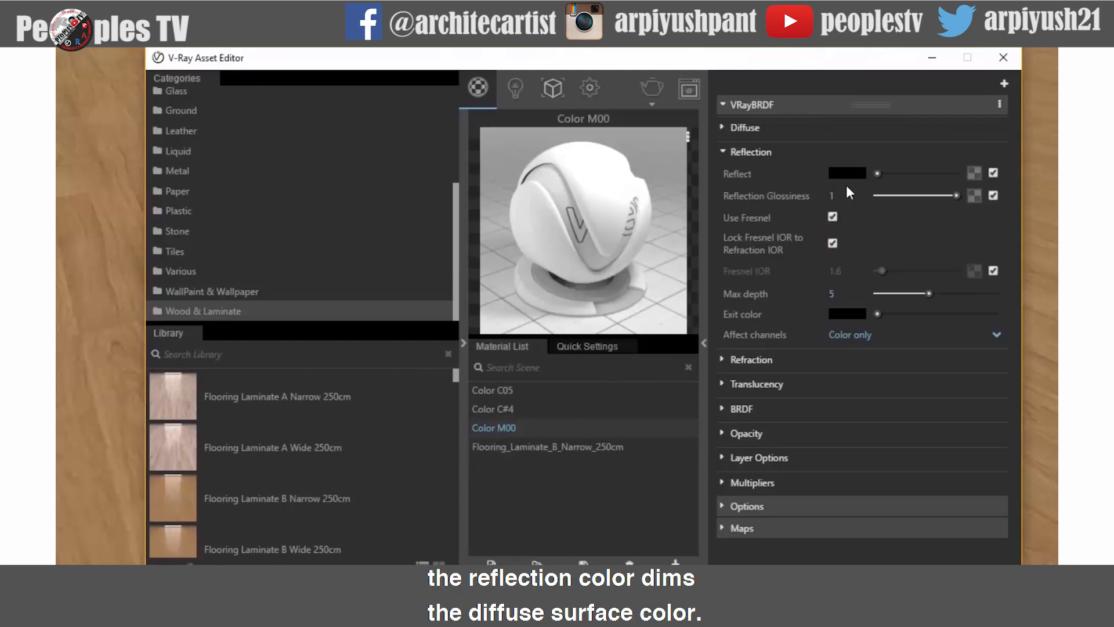
- Set Color M00's reflect color luminance to 160 in the color dialog
left_click(857, 173)
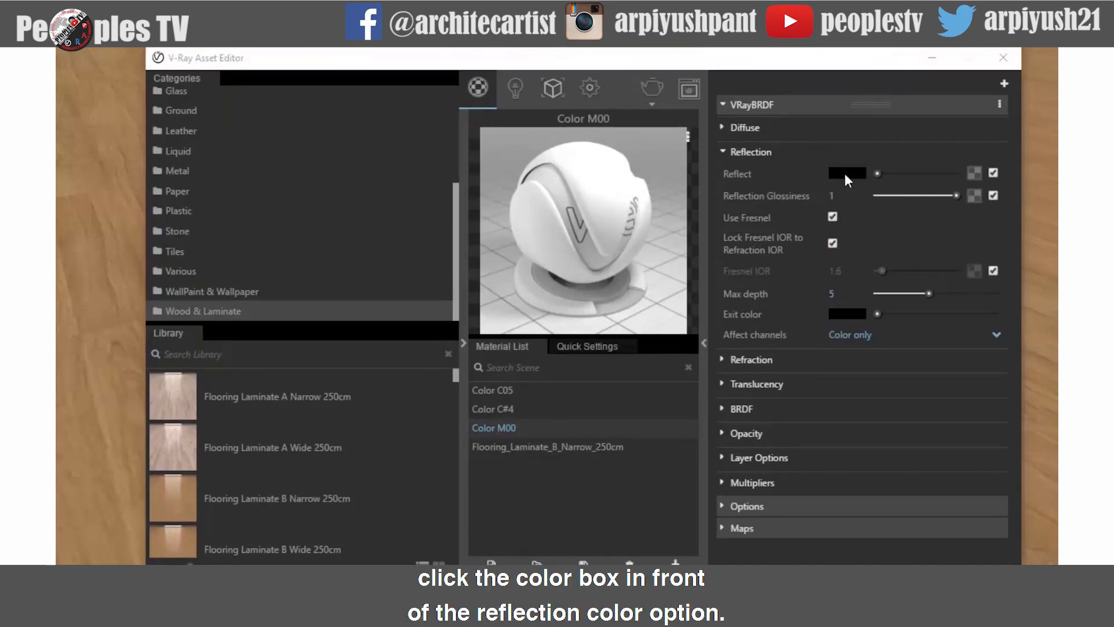
left_click(846, 173)
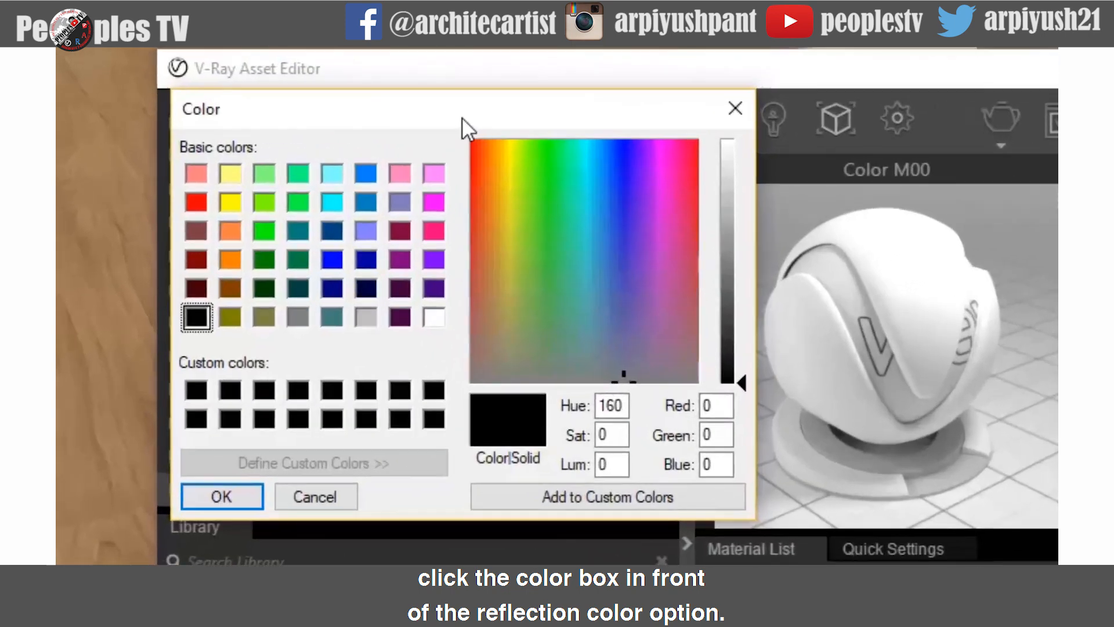
left_click_drag(462, 120, 395, 222)
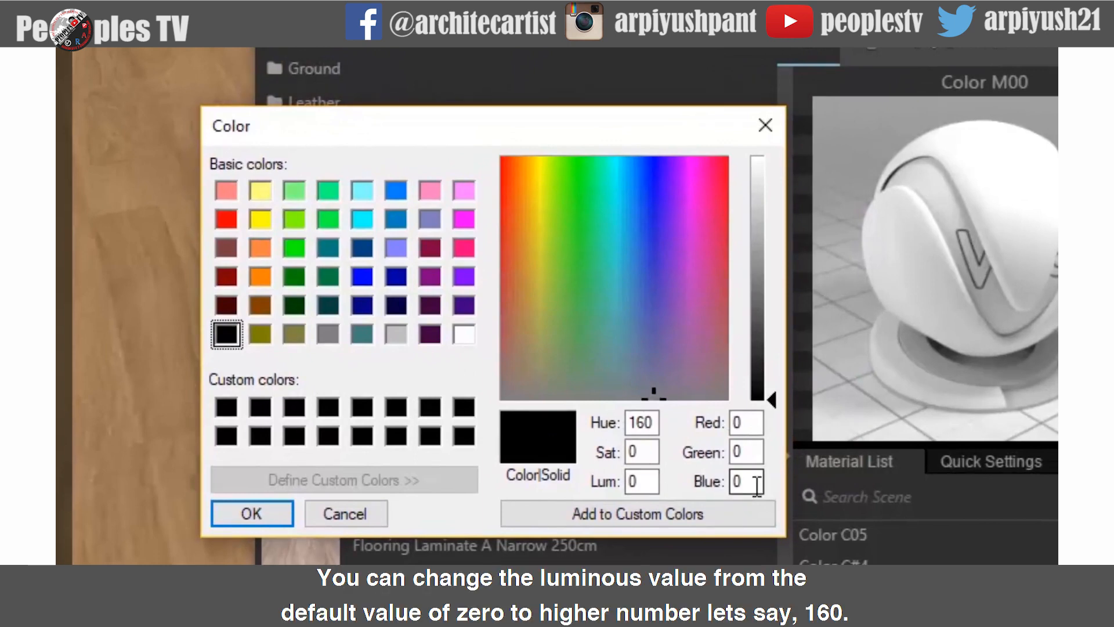
double_click(641, 481)
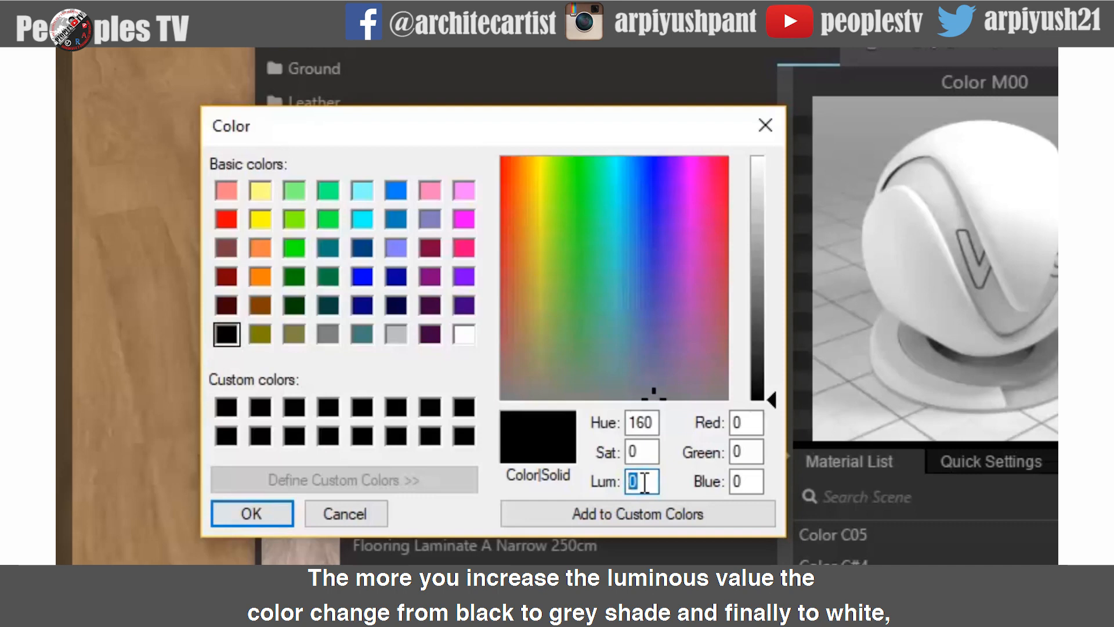
type("160")
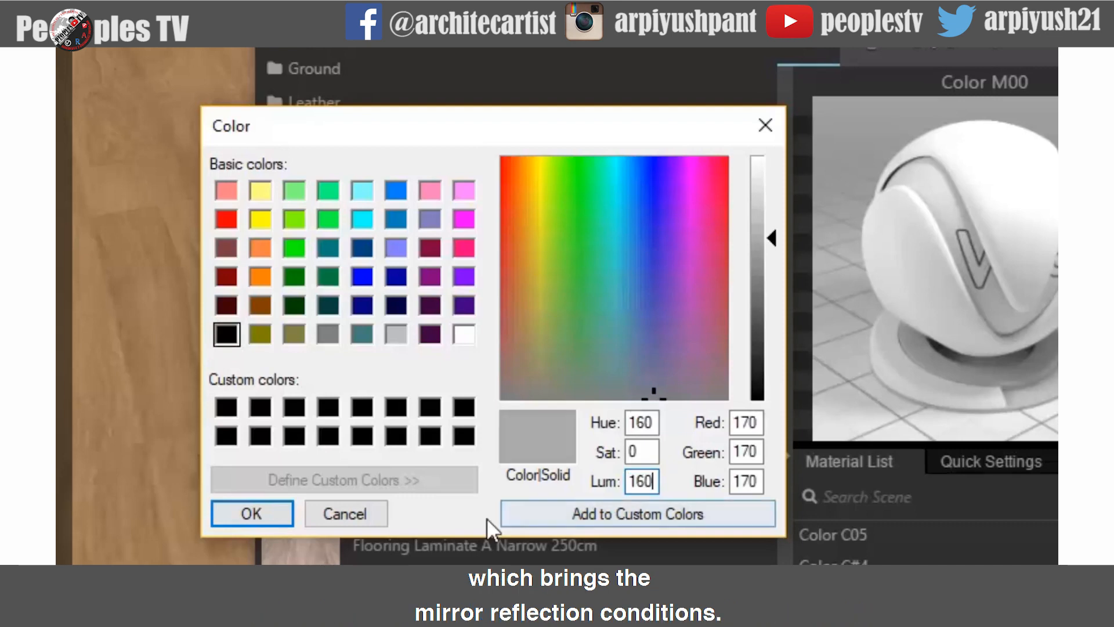
left_click(256, 514)
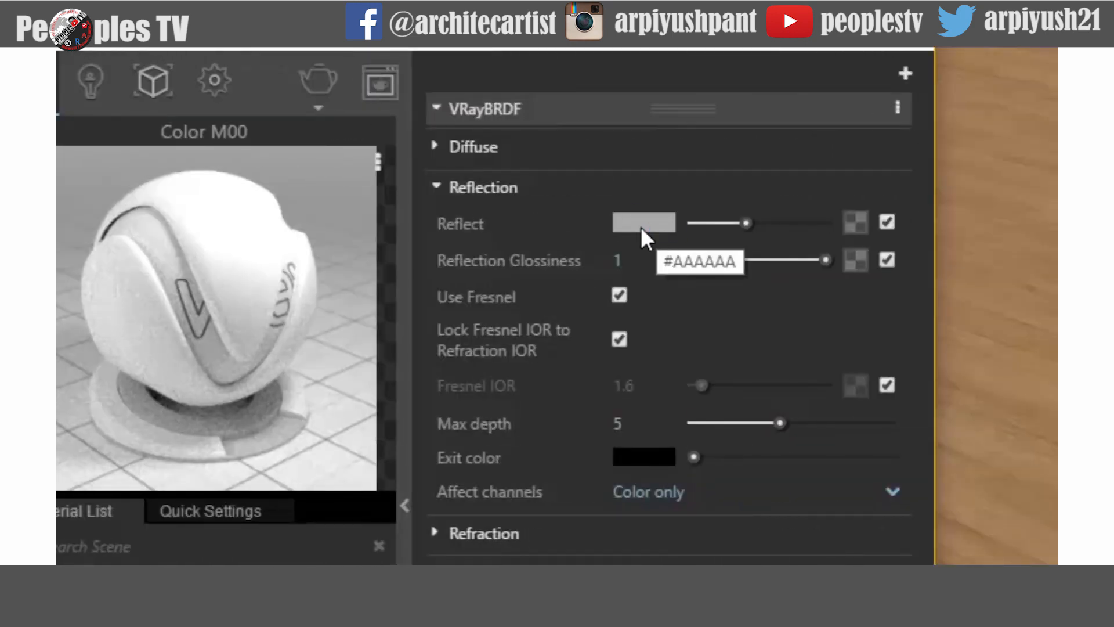
- Set Color M00's reflect color to Red, Green and Blue 173
left_click(641, 226)
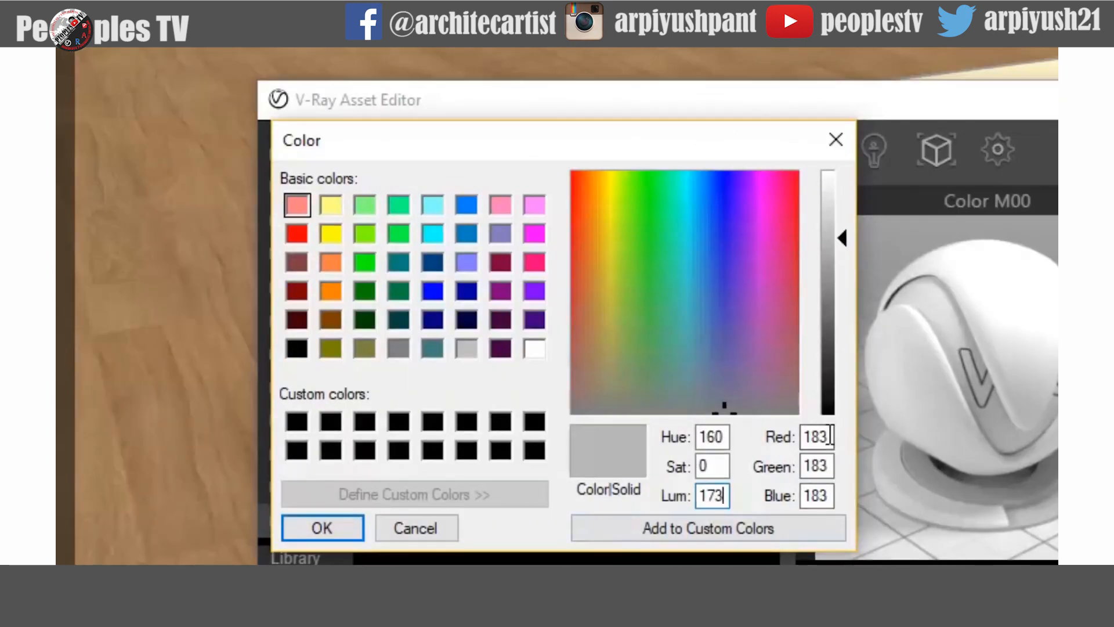
type("173")
type("173")
left_click_drag(824, 466, 787, 490)
type("173")
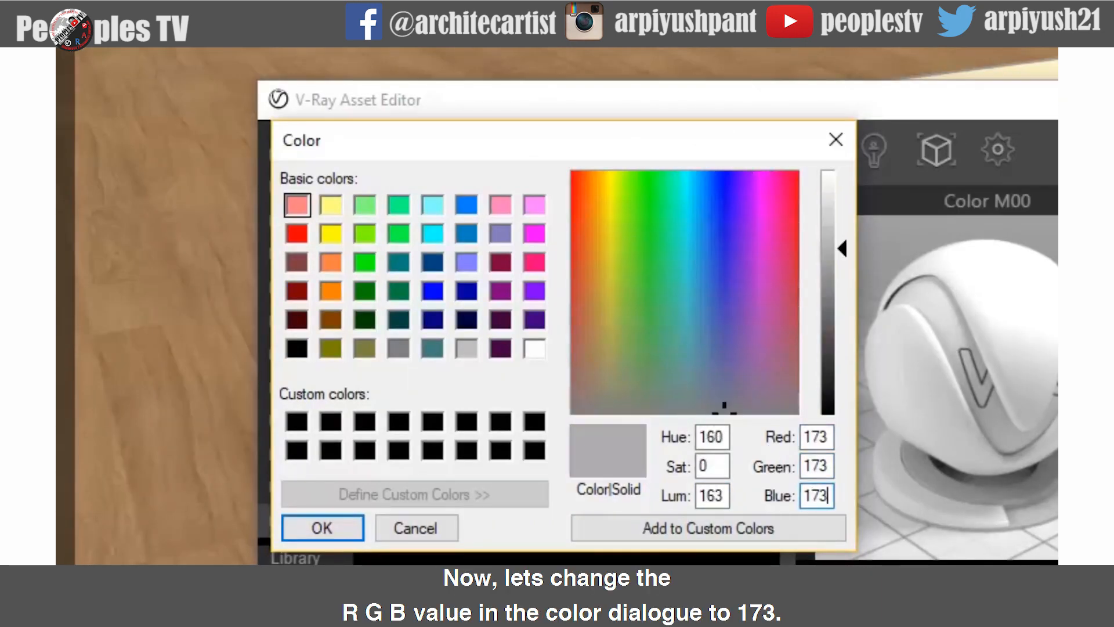
left_click(332, 524)
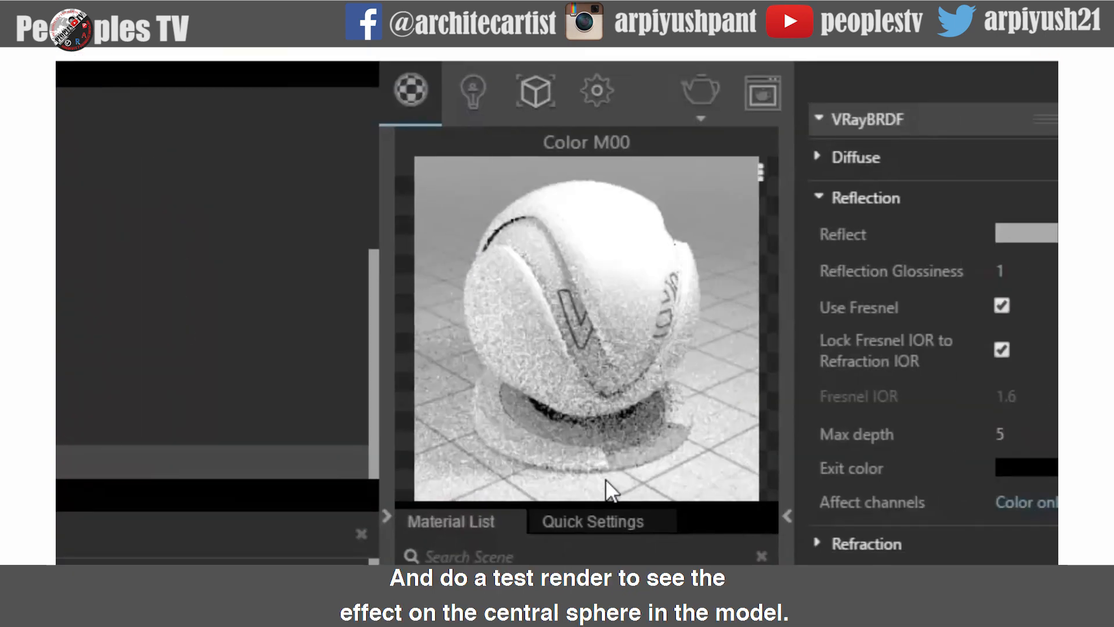
- Render the scene and zoom in on the central sphere to inspect its reflection
left_click(696, 91)
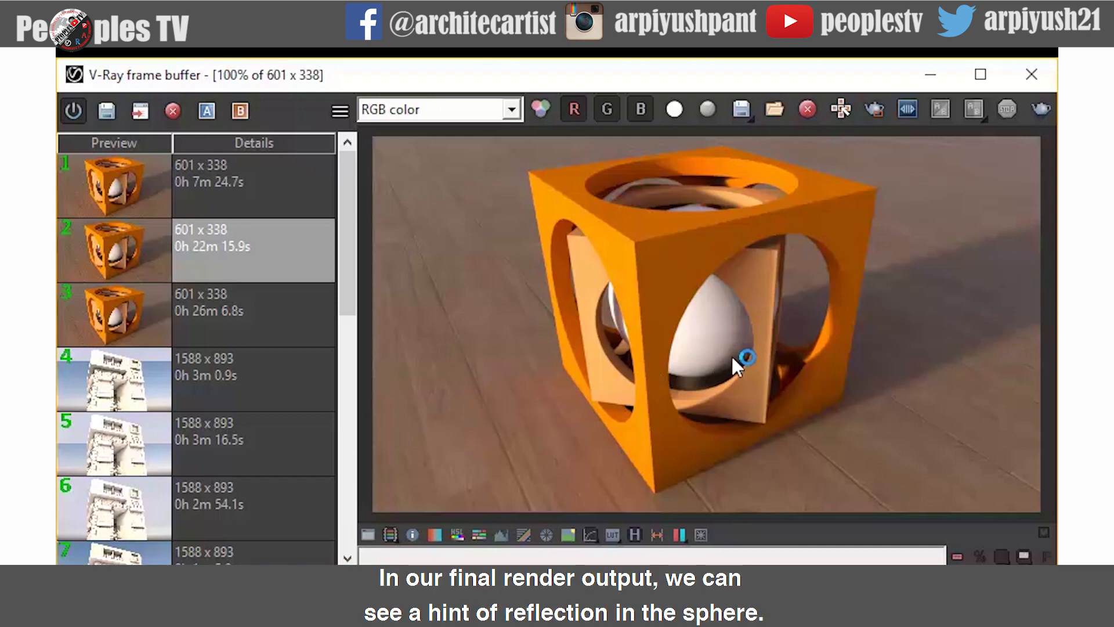
scroll(732, 363, "up", 1)
scroll(752, 359, "up", 1)
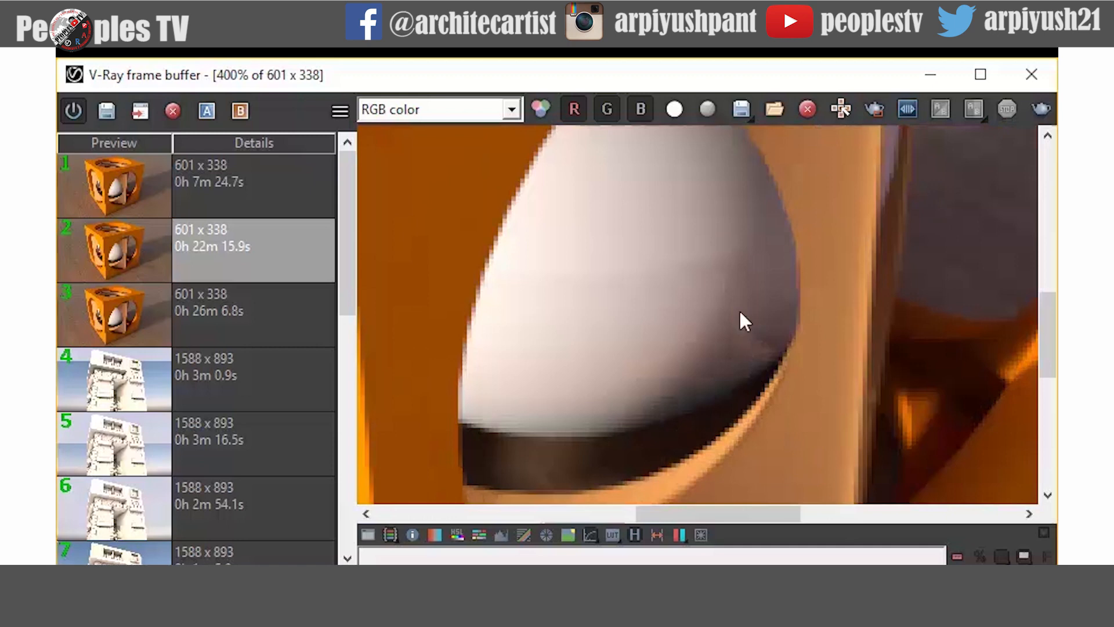
scroll(758, 355, "up", 1)
scroll(719, 365, "down", 3)
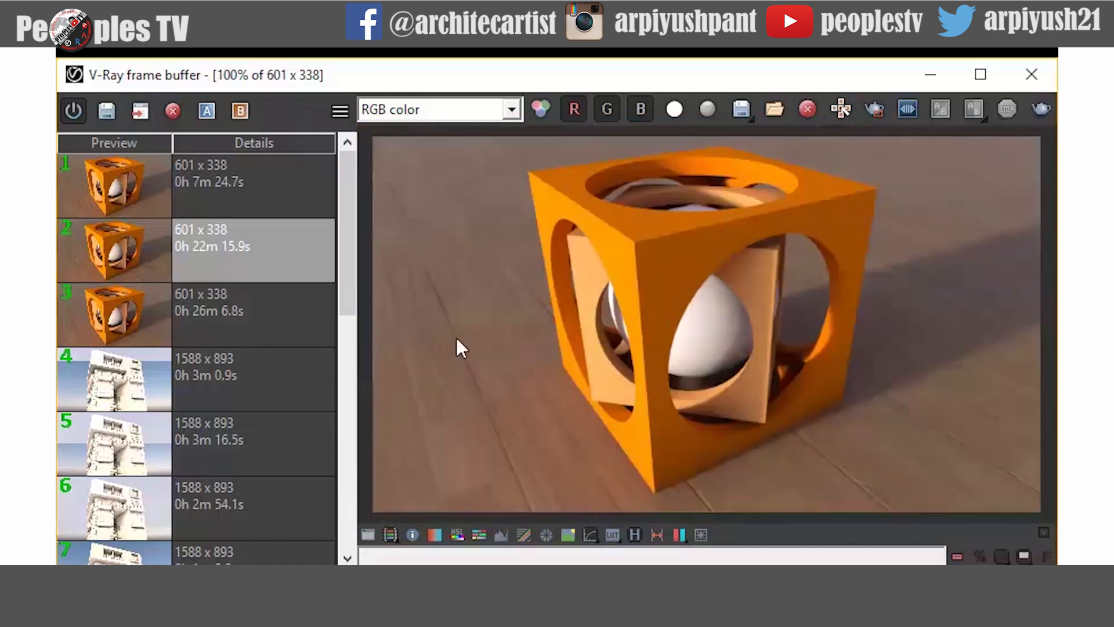
- Compare the sphere in earlier renders from the history, then close the frame buffer
left_click(224, 303)
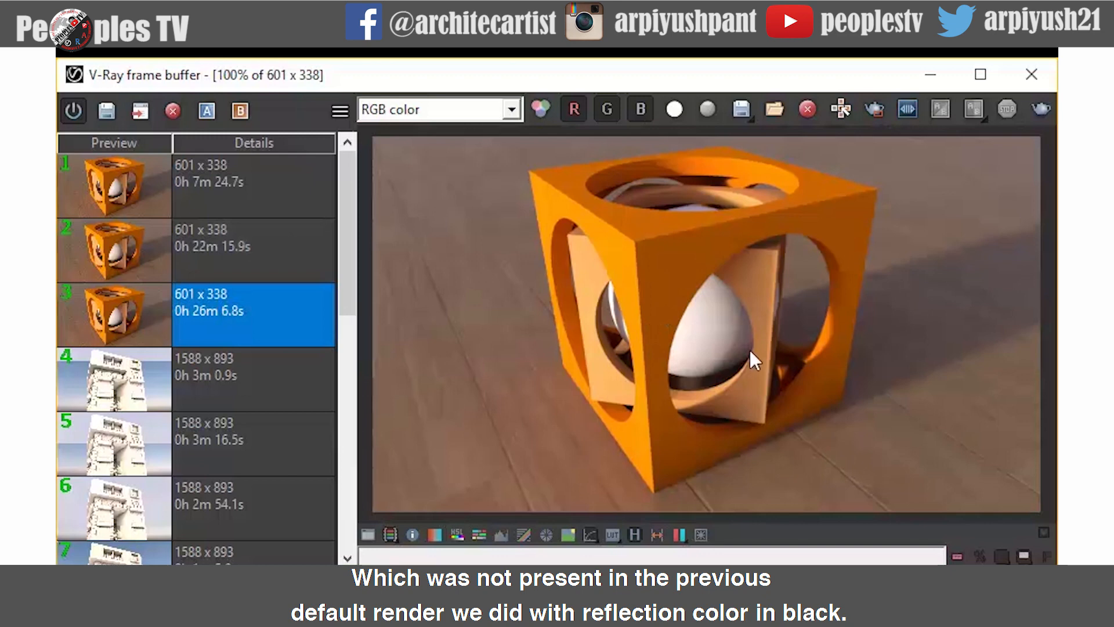
scroll(752, 353, "up", 2)
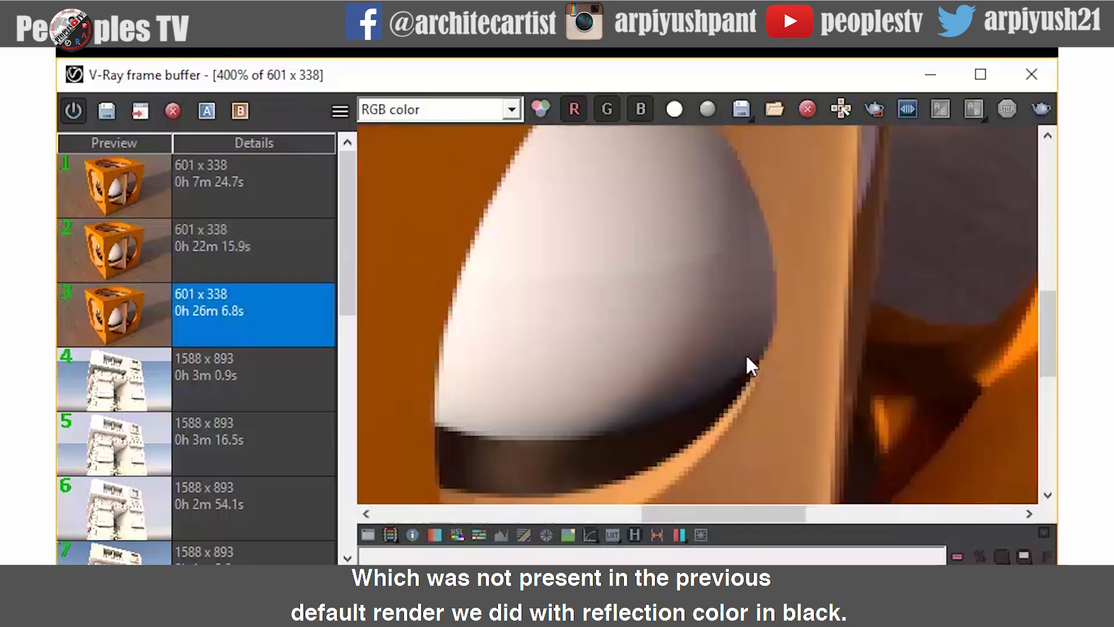
left_click(236, 259)
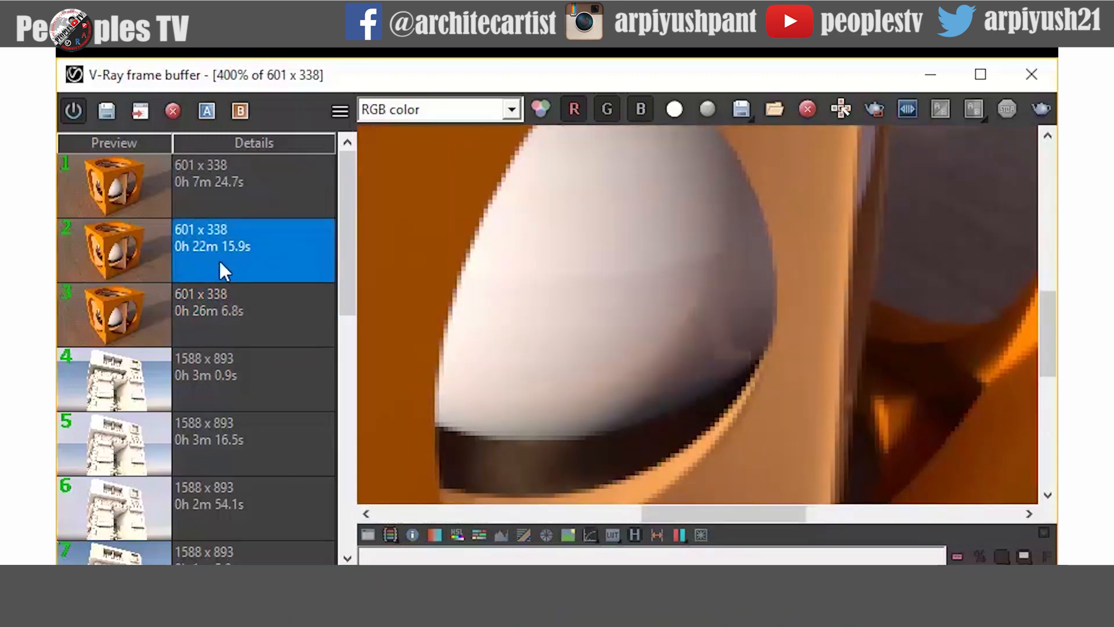
scroll(545, 323, "down", 2)
left_click(1031, 74)
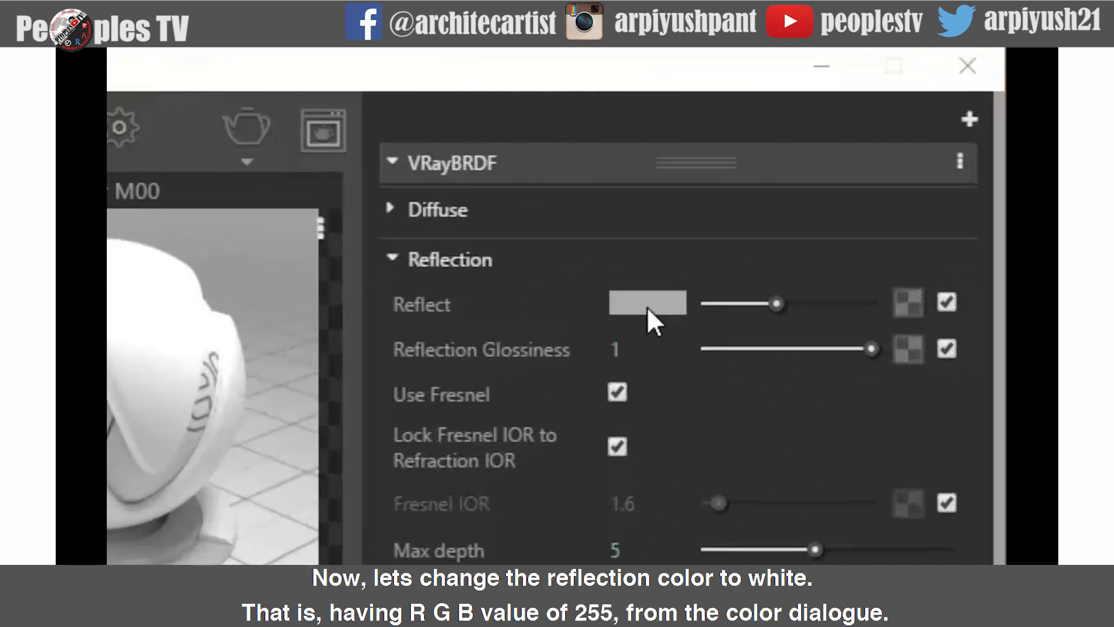
- Set the reflect color's luminance to 240 for a white reflection
left_click(646, 304)
left_click(682, 519)
left_click_drag(683, 518, 645, 518)
type("240")
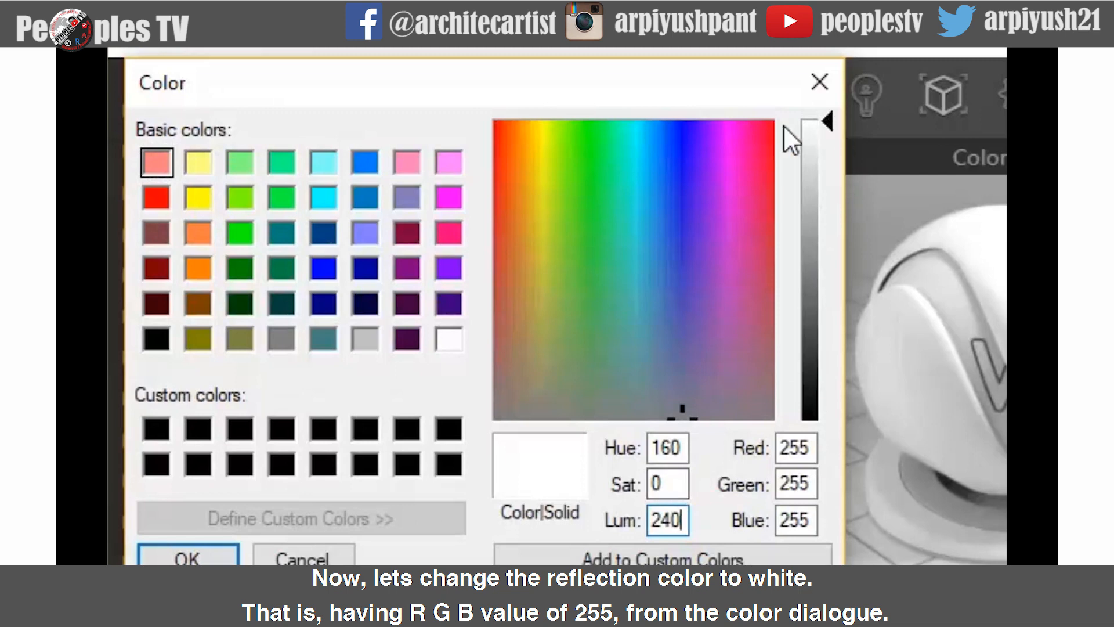
left_click(165, 558)
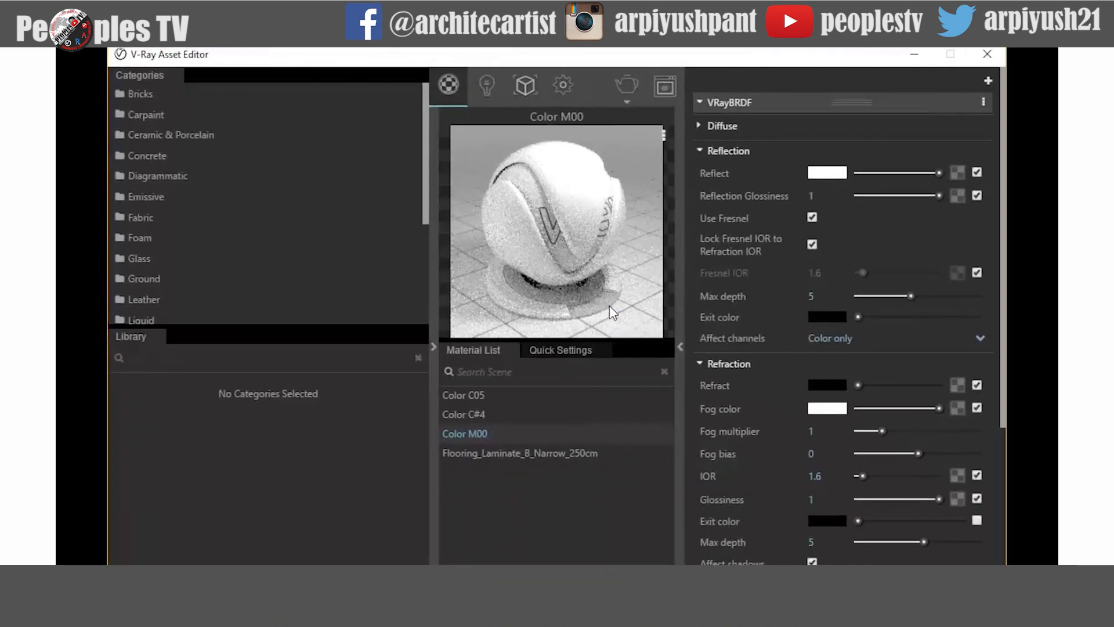
- Render the scene again and compare the sphere's reflection with the previous renders zoomed in
left_click(632, 77)
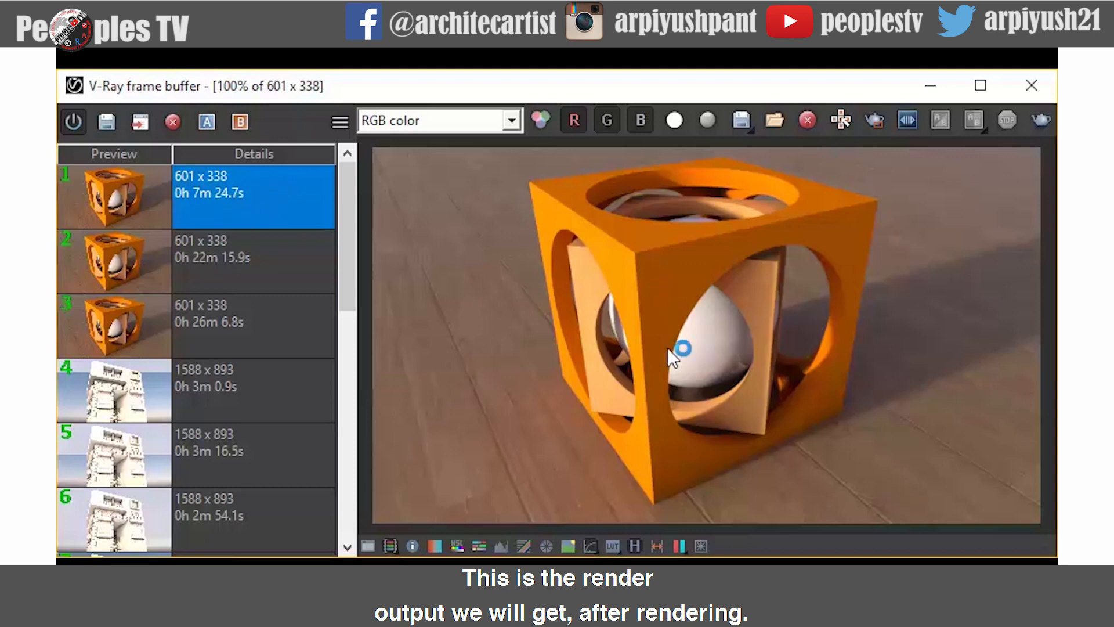
scroll(738, 374, "up", 3)
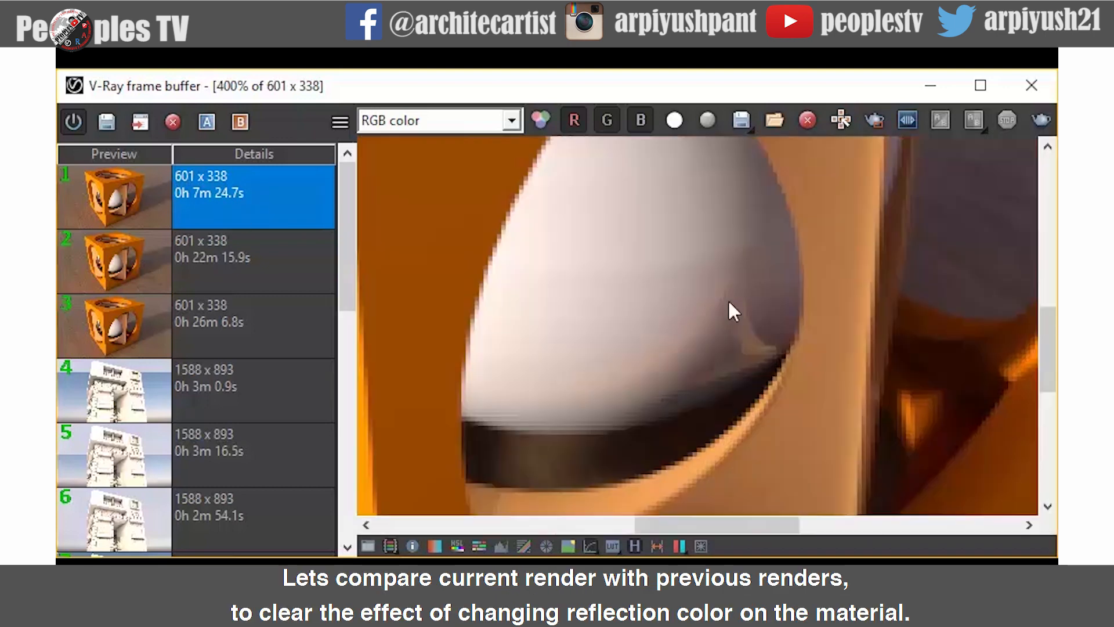
scroll(729, 339, "down", 1)
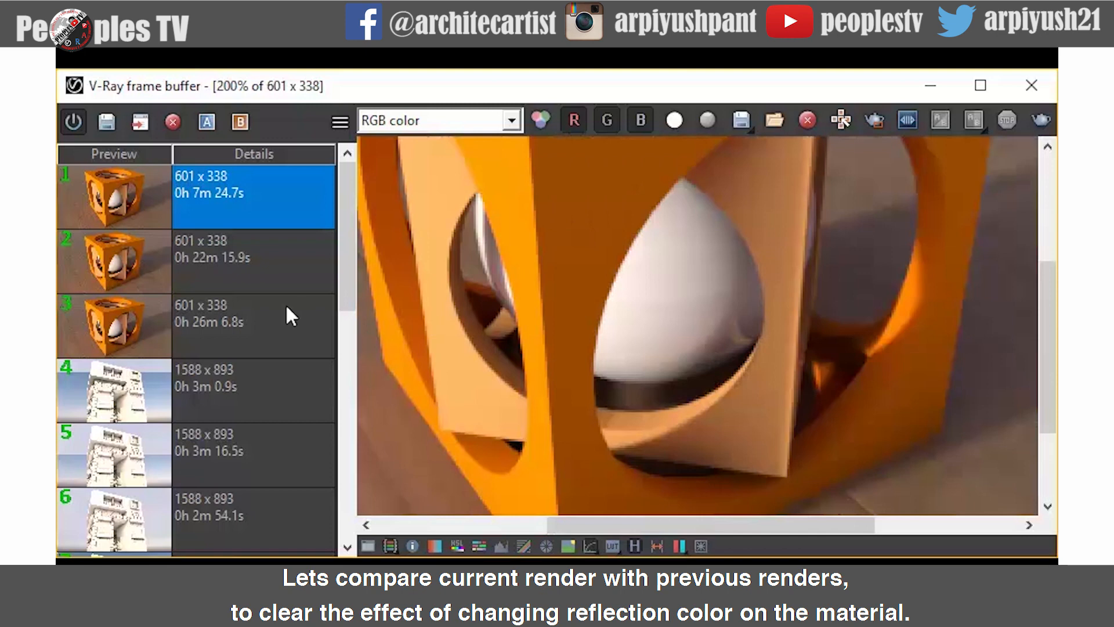
left_click(236, 269)
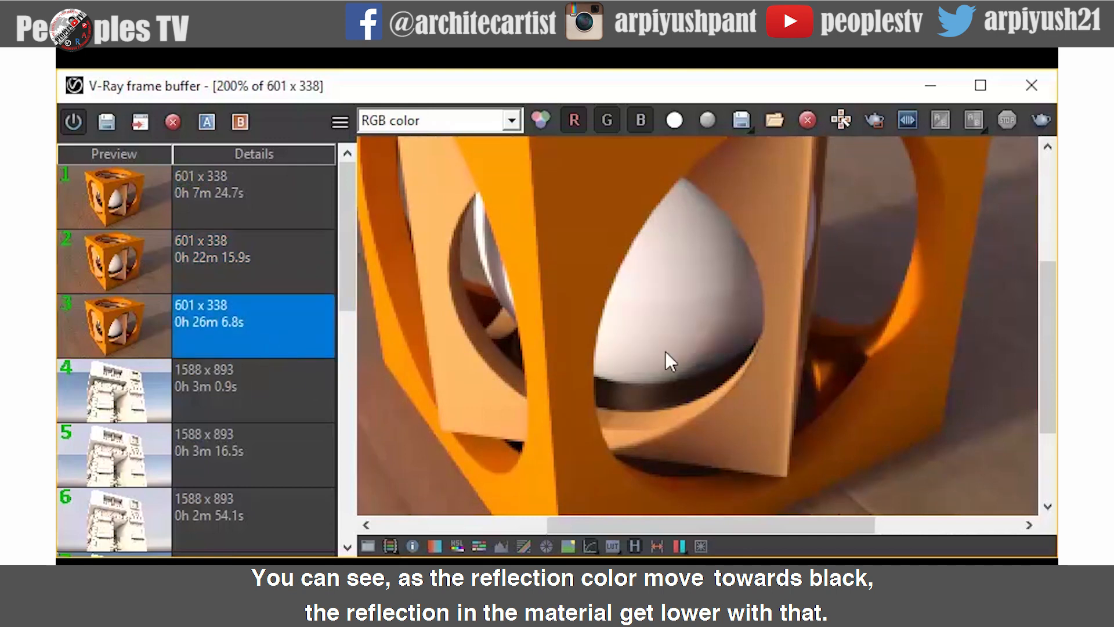
double_click(703, 350)
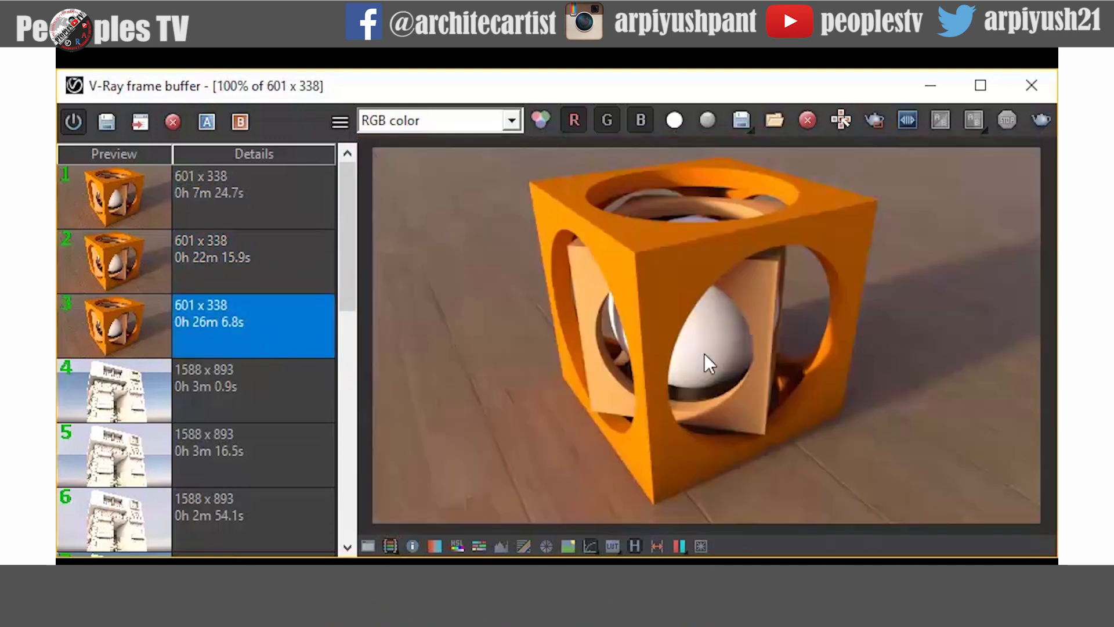
- Switch between the saved renders in the history to compare the central sphere's reflection
left_click(226, 267)
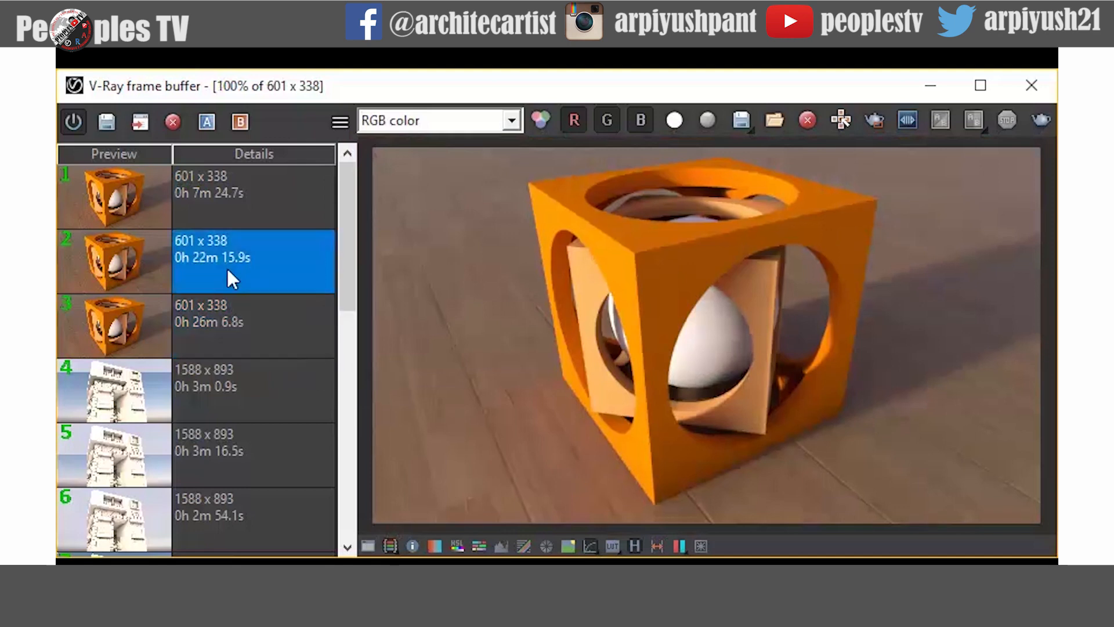
left_click(238, 200)
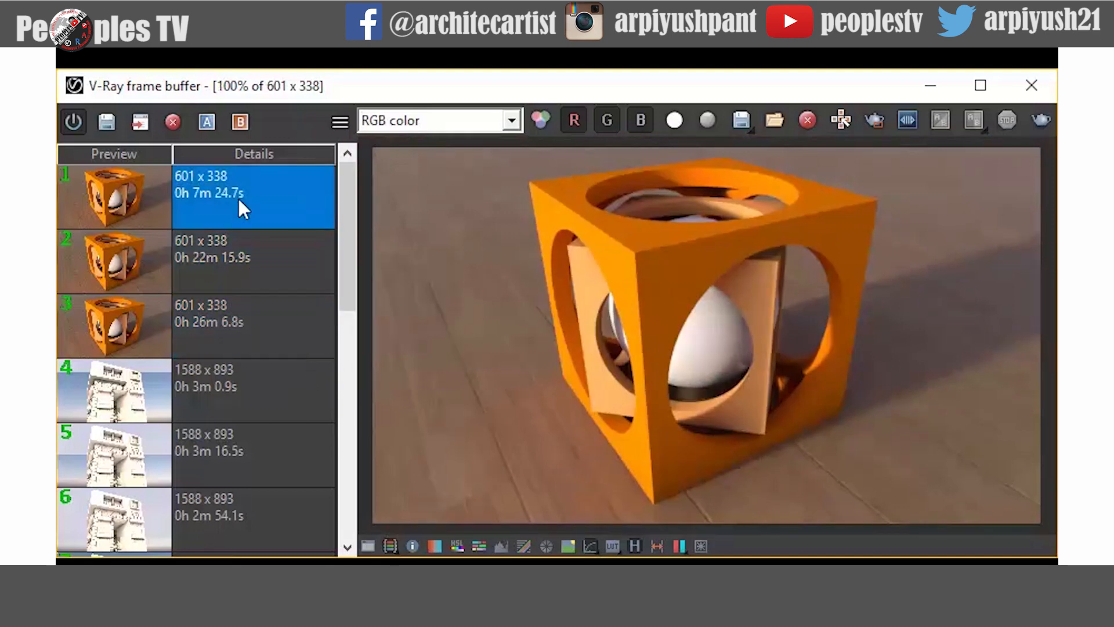
left_click(254, 330)
left_click(254, 282)
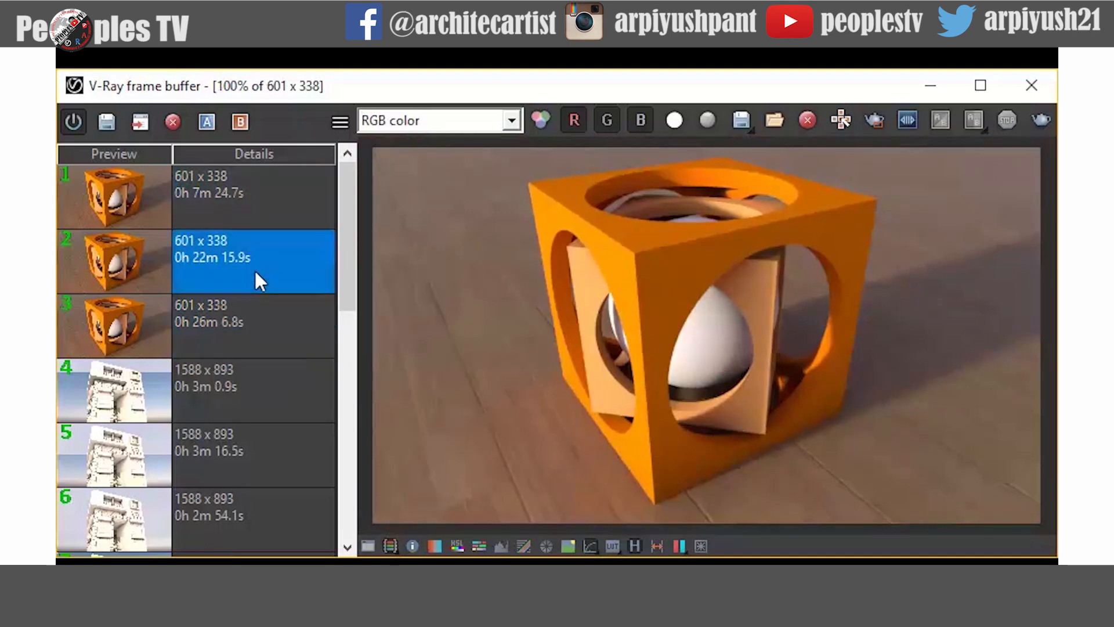
left_click(254, 215)
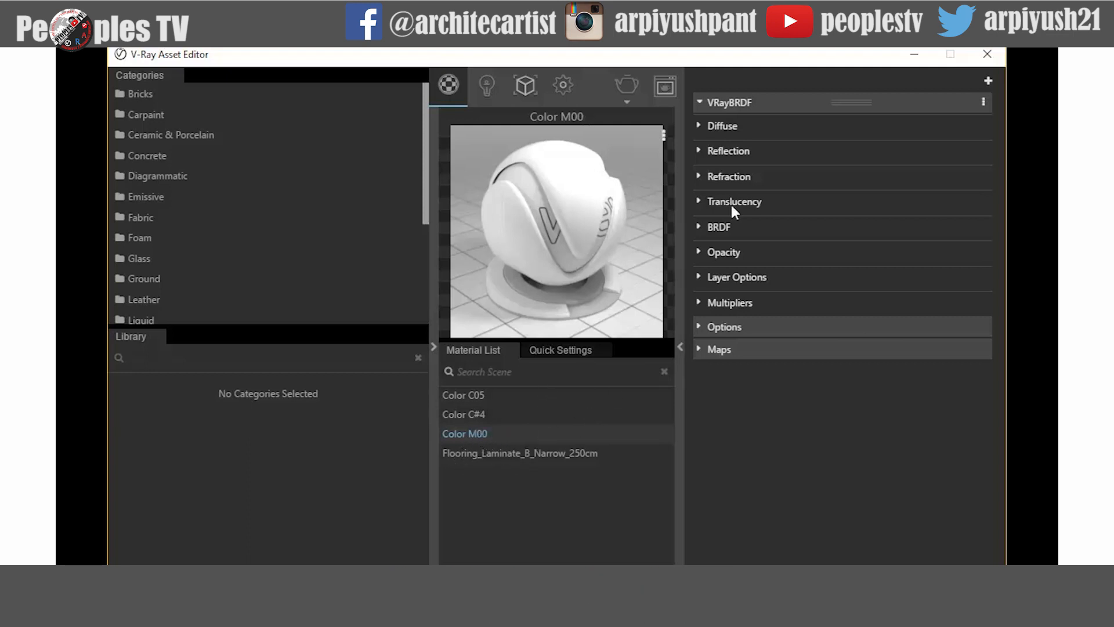
- Set Color M00's diffuse color luminance to 160 to make the sphere grey
left_click(702, 132)
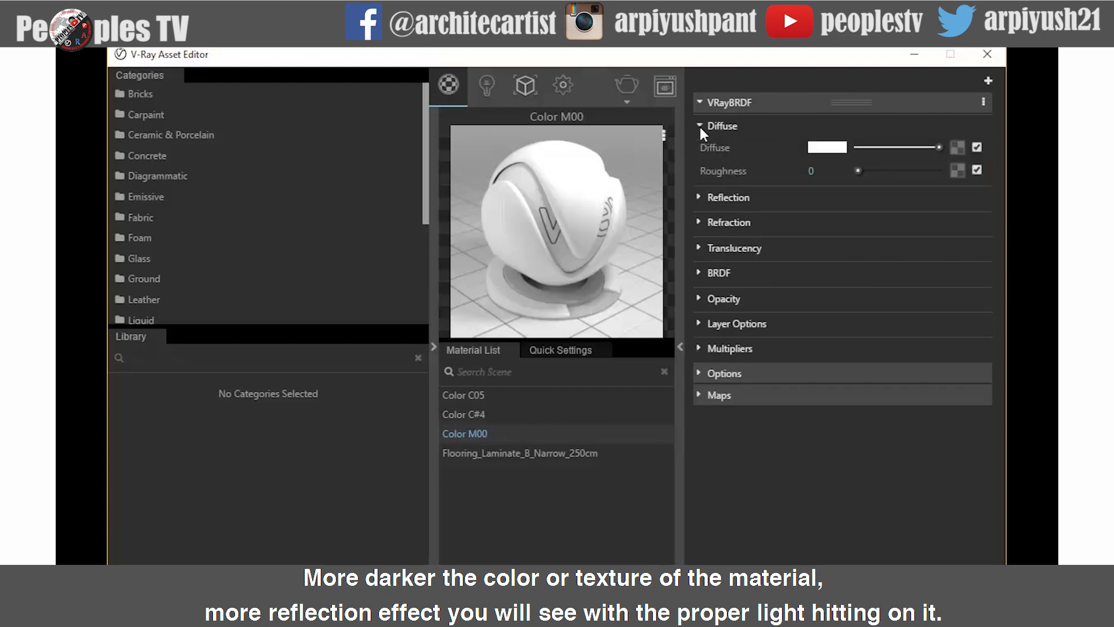
left_click(827, 148)
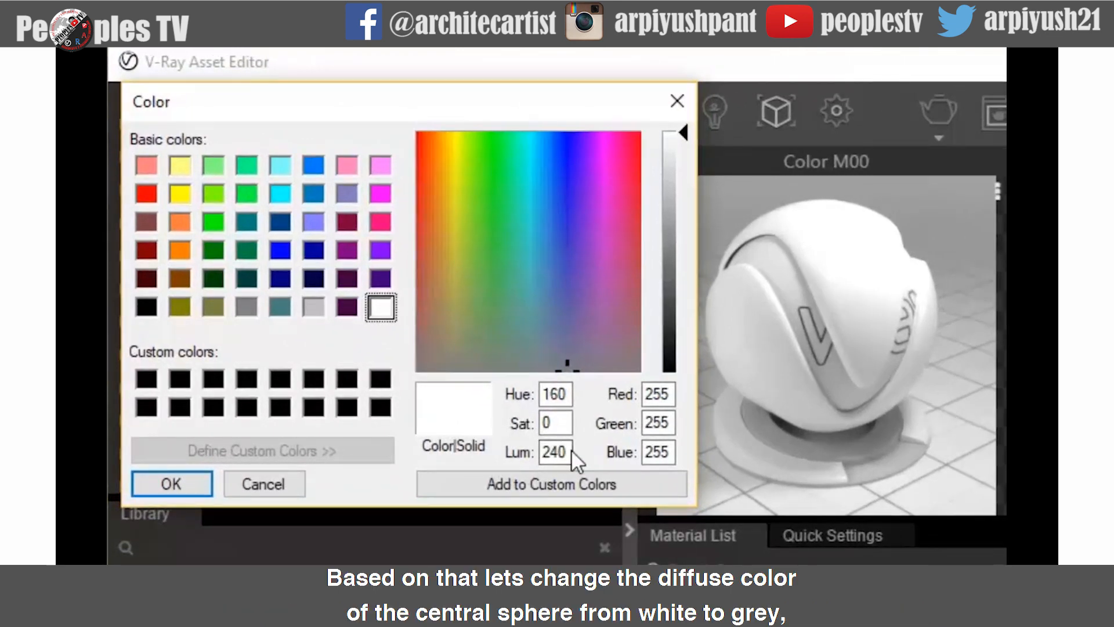
left_click_drag(572, 452, 535, 453)
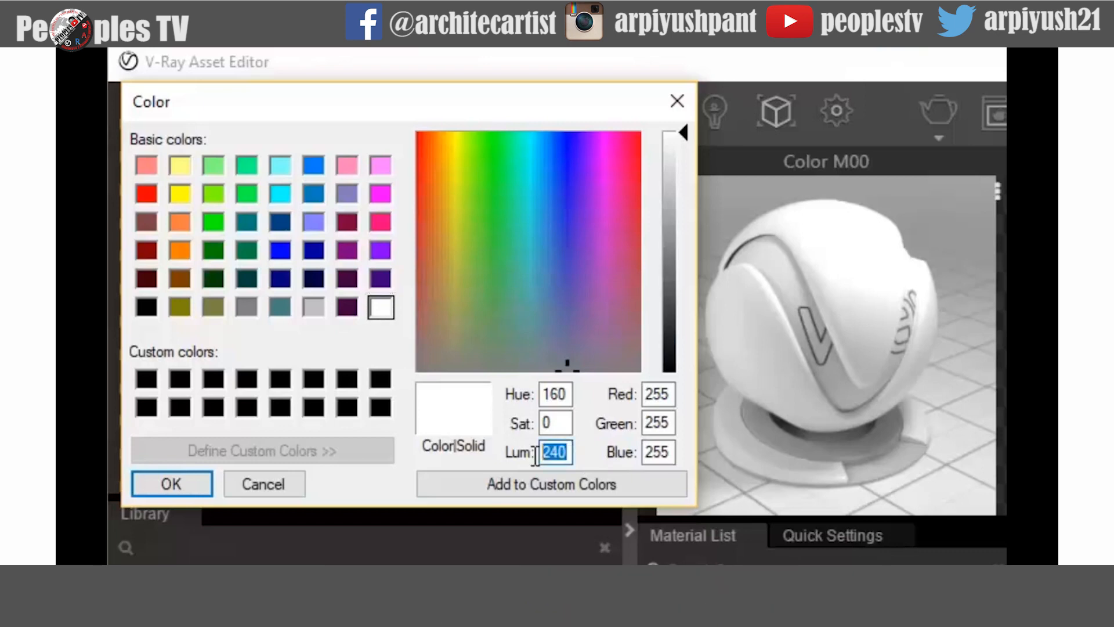
type("160")
key("Return")
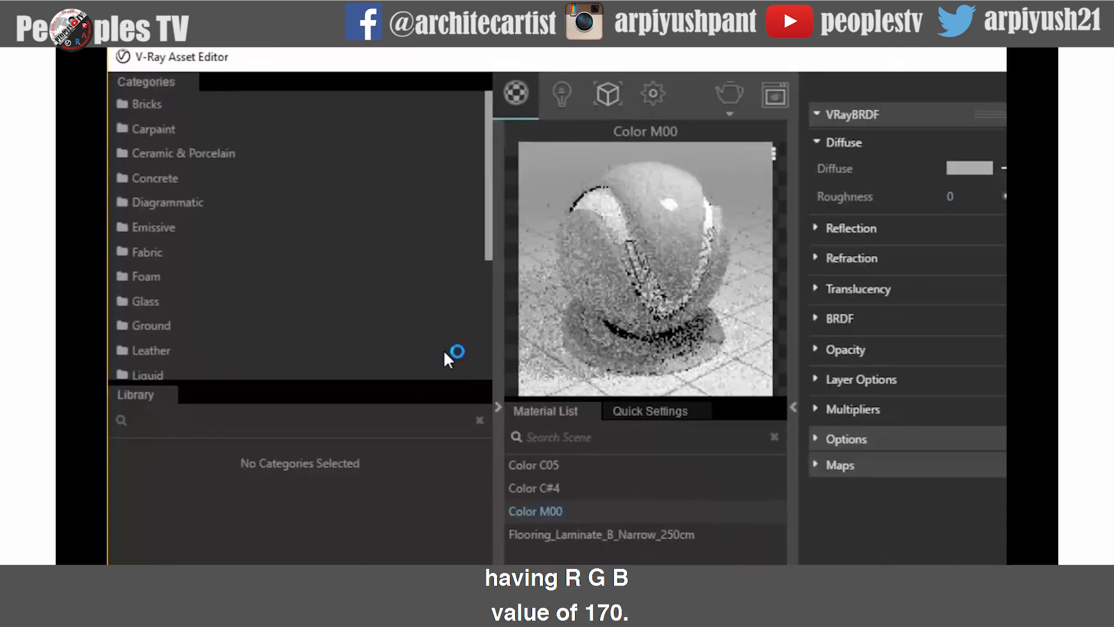
- Set Color M00's reflect color to red, green and blue 180
left_click(698, 126)
left_click(699, 151)
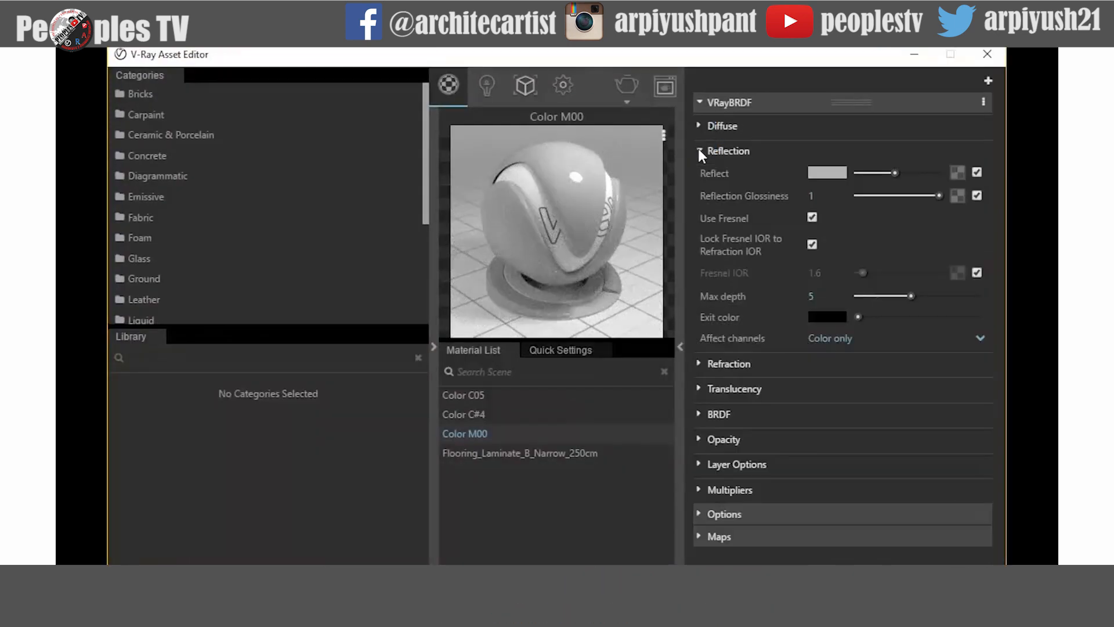
left_click(828, 173)
double_click(663, 395)
double_click(663, 423)
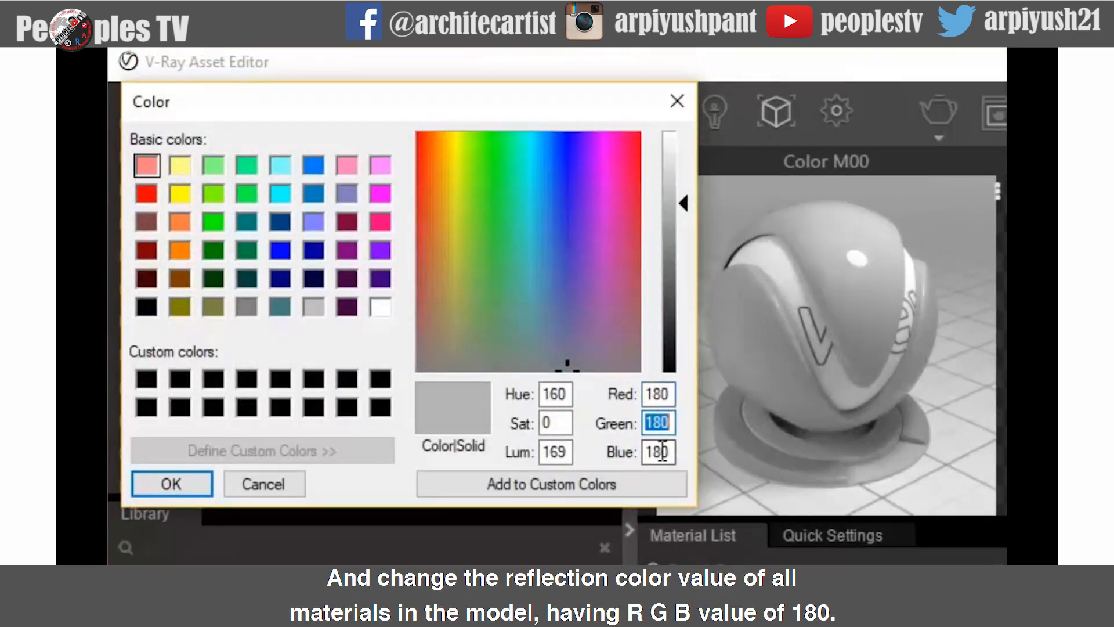
double_click(663, 451)
left_click(186, 485)
- Set Color C#4's reflect color to red, green and blue 180
left_click(468, 413)
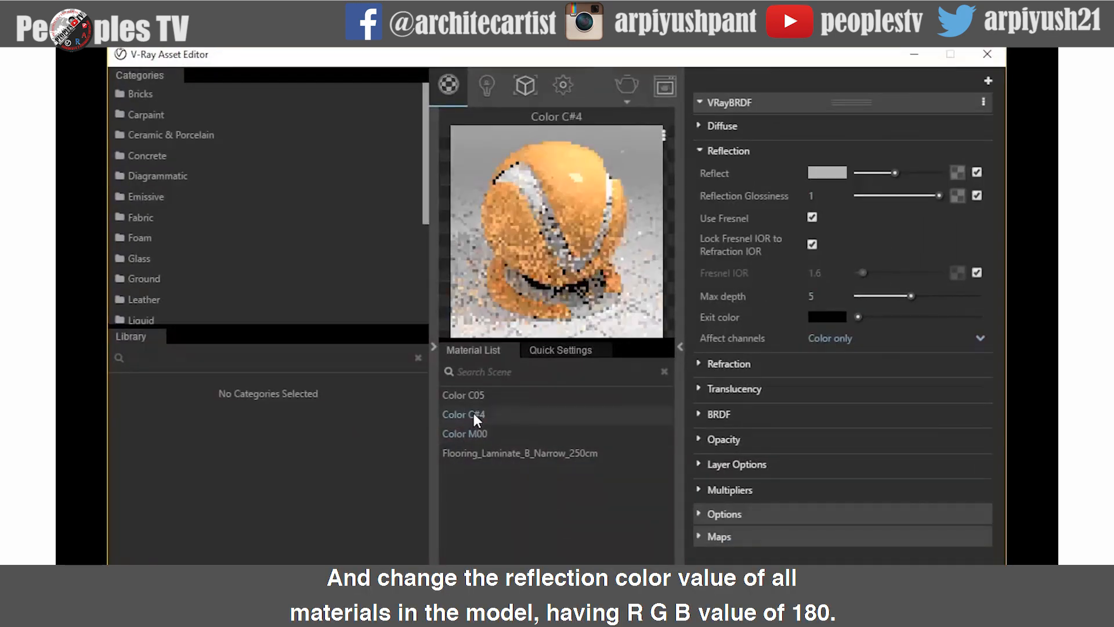
left_click(827, 173)
double_click(657, 394)
double_click(657, 422)
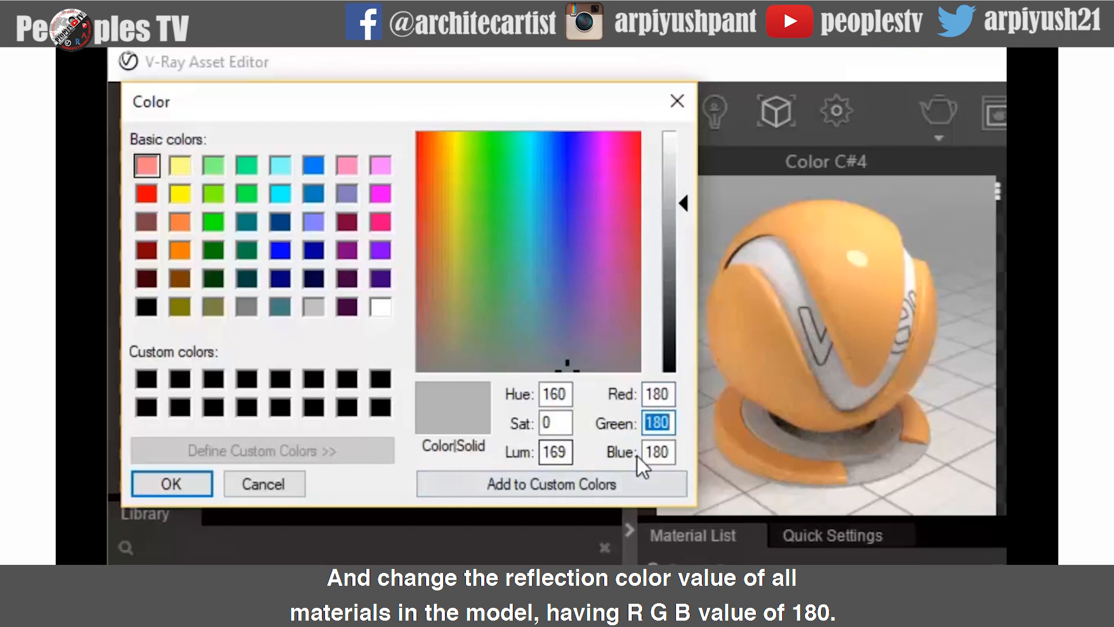
double_click(657, 451)
left_click(172, 484)
- Set Color C05's reflect color to red, green and blue 180
left_click(467, 394)
left_click(827, 173)
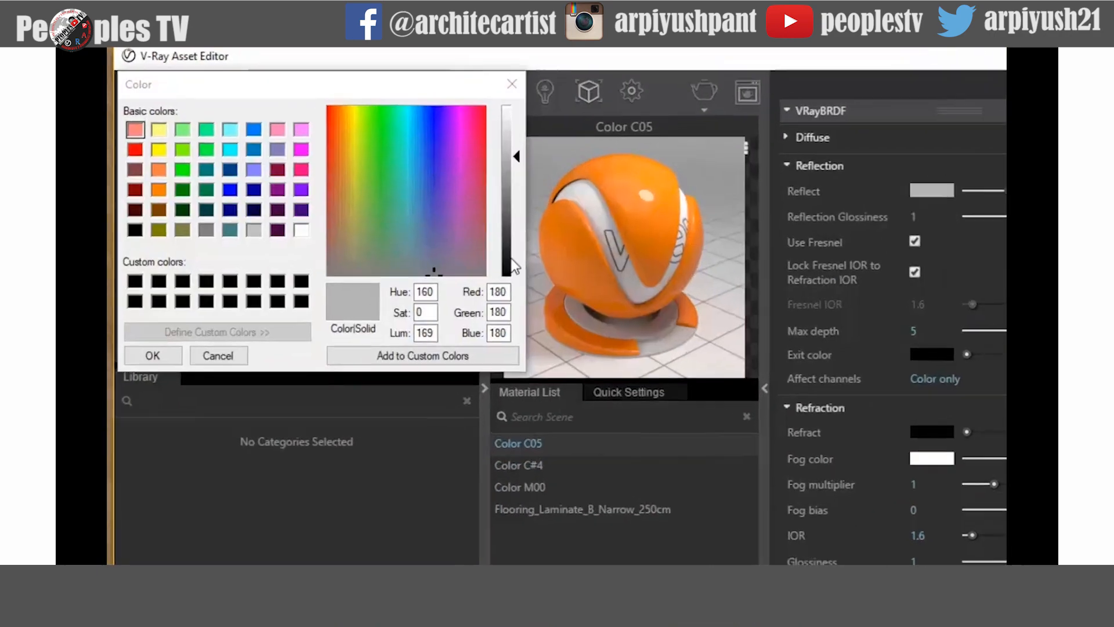
double_click(485, 284)
double_click(485, 304)
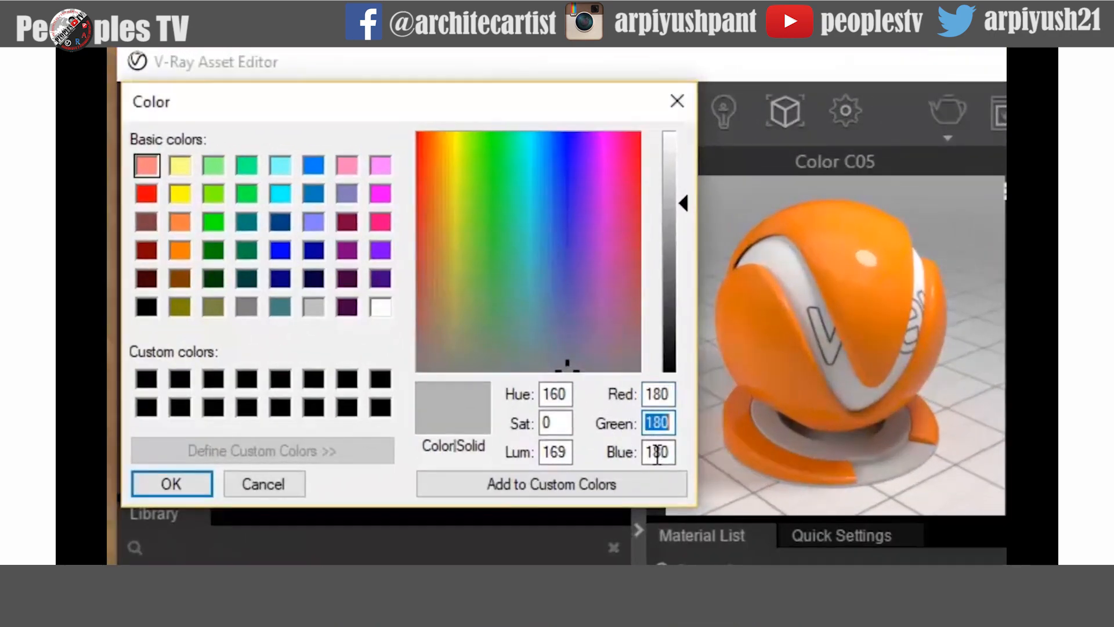
double_click(657, 451)
left_click(172, 484)
- Select the flooring material and render the scene with the new reflection colors
left_click(517, 453)
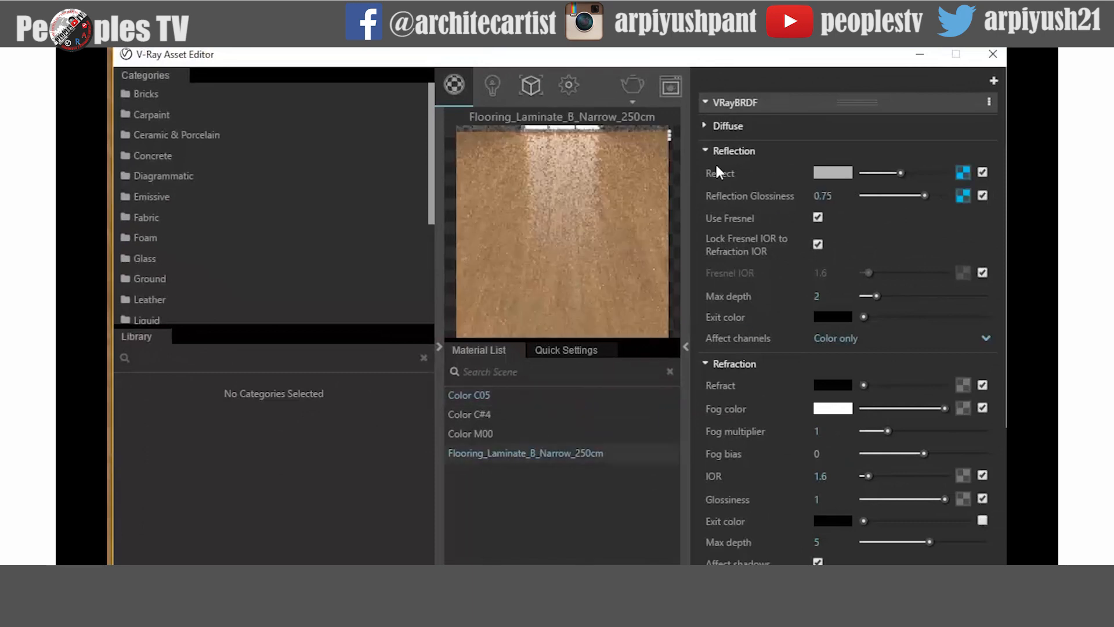
left_click(836, 173)
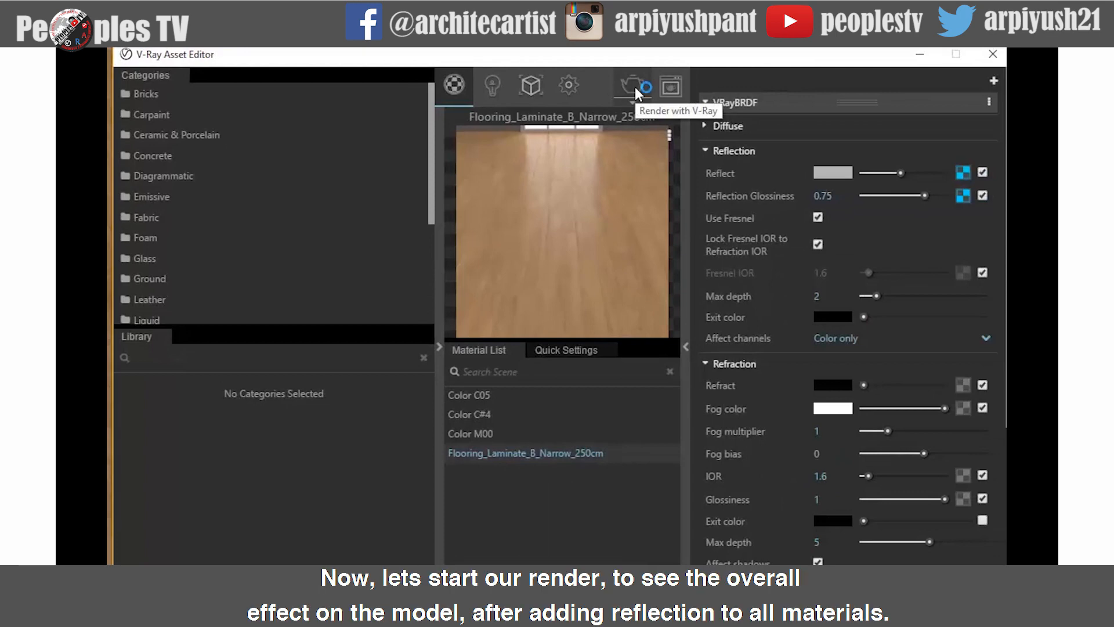
left_click(635, 85)
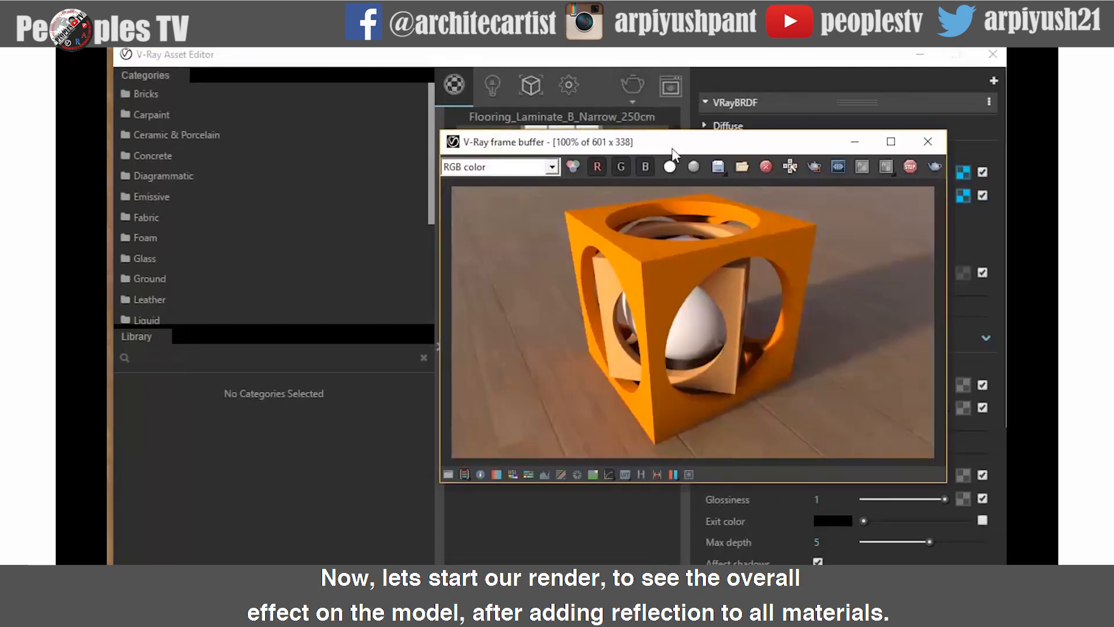
left_click_drag(670, 148, 541, 144)
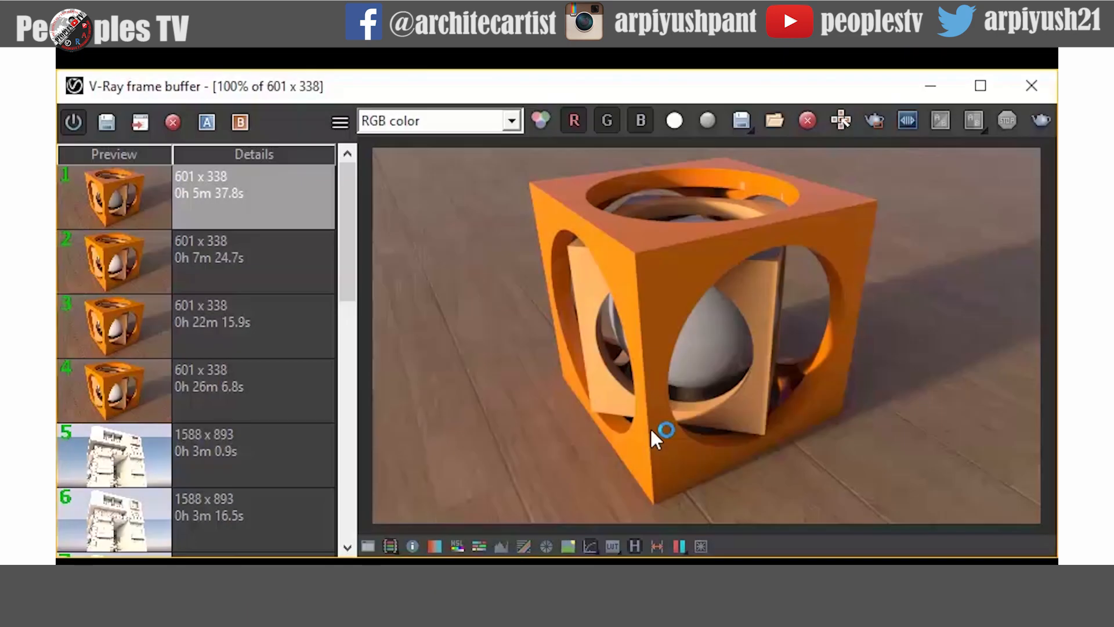
- Zoom into the new render and compare the sphere with the earlier renders in the history
scroll(757, 185, "up", 1)
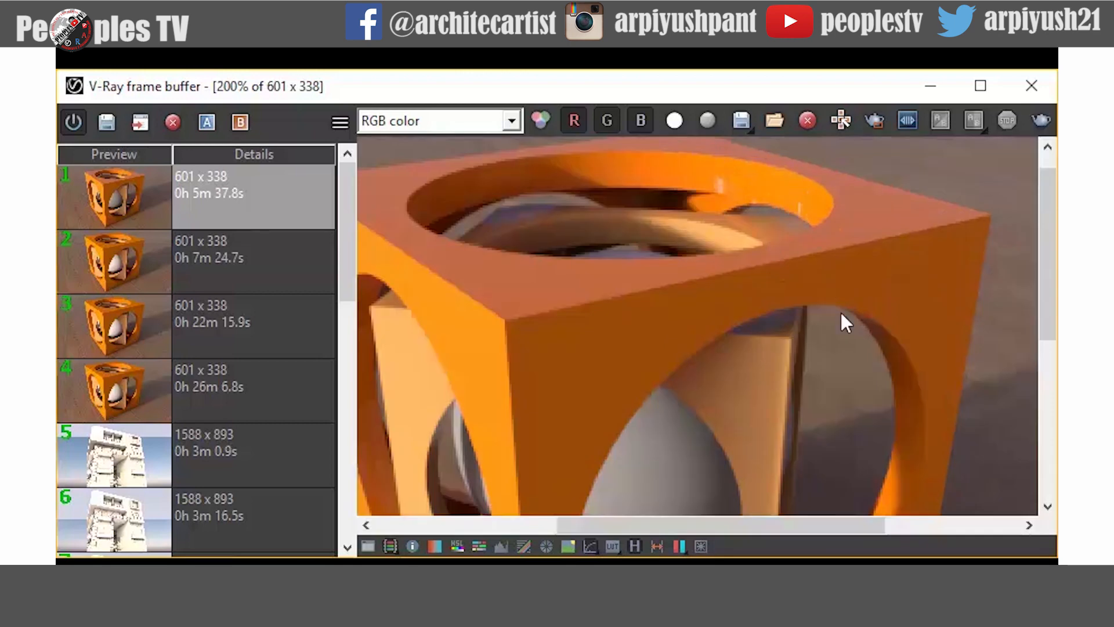
middle_click_drag(764, 401, 744, 280)
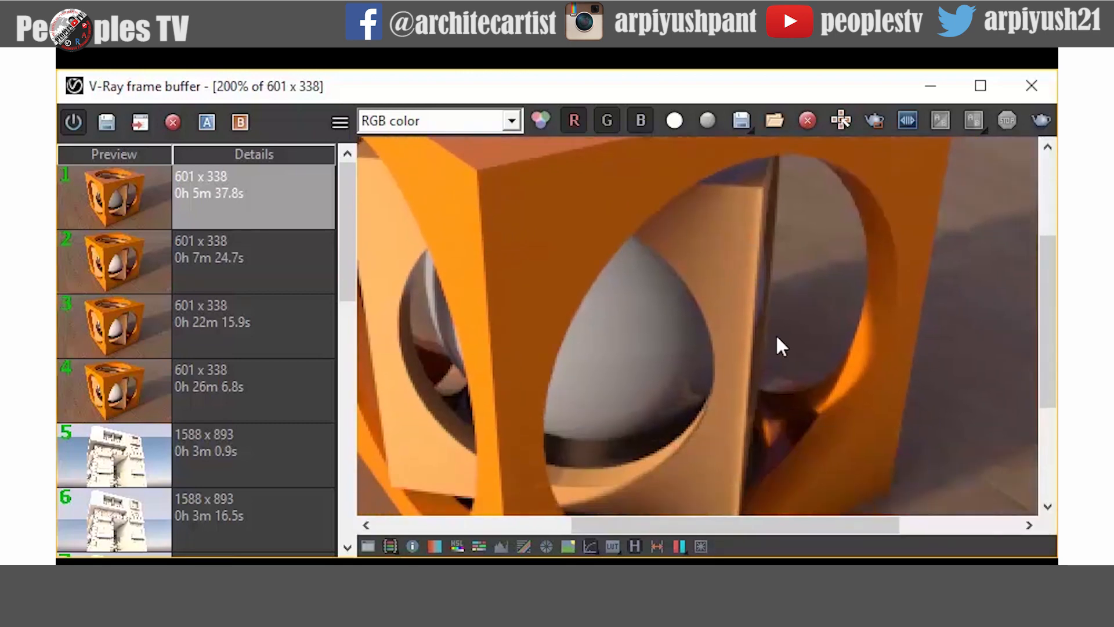
scroll(788, 393, "up", 1)
scroll(794, 440, "down", 2)
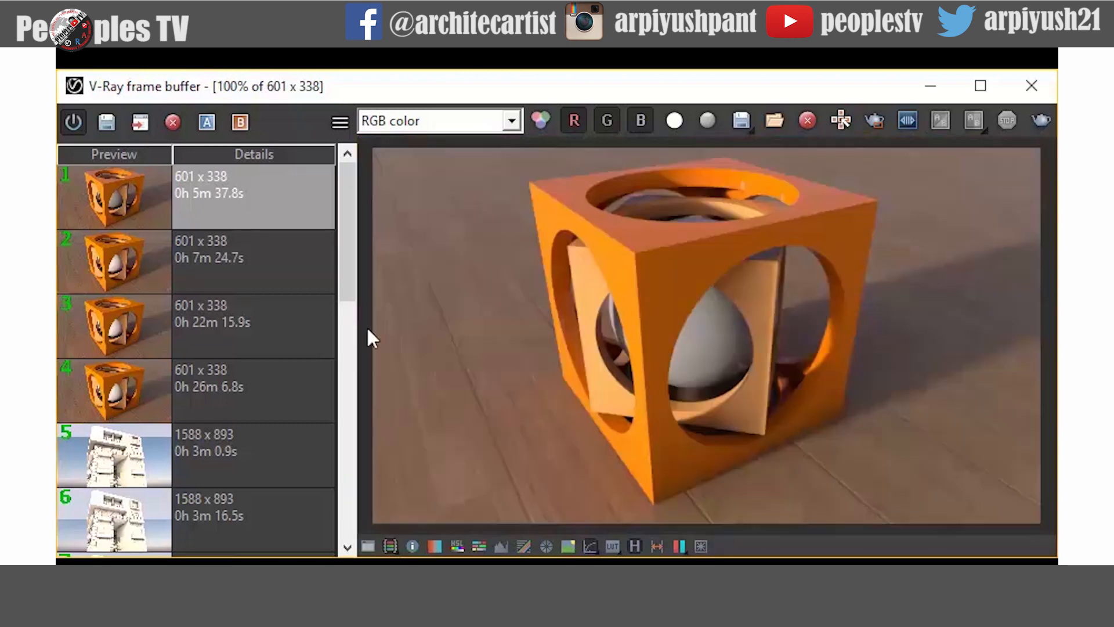
left_click(230, 267)
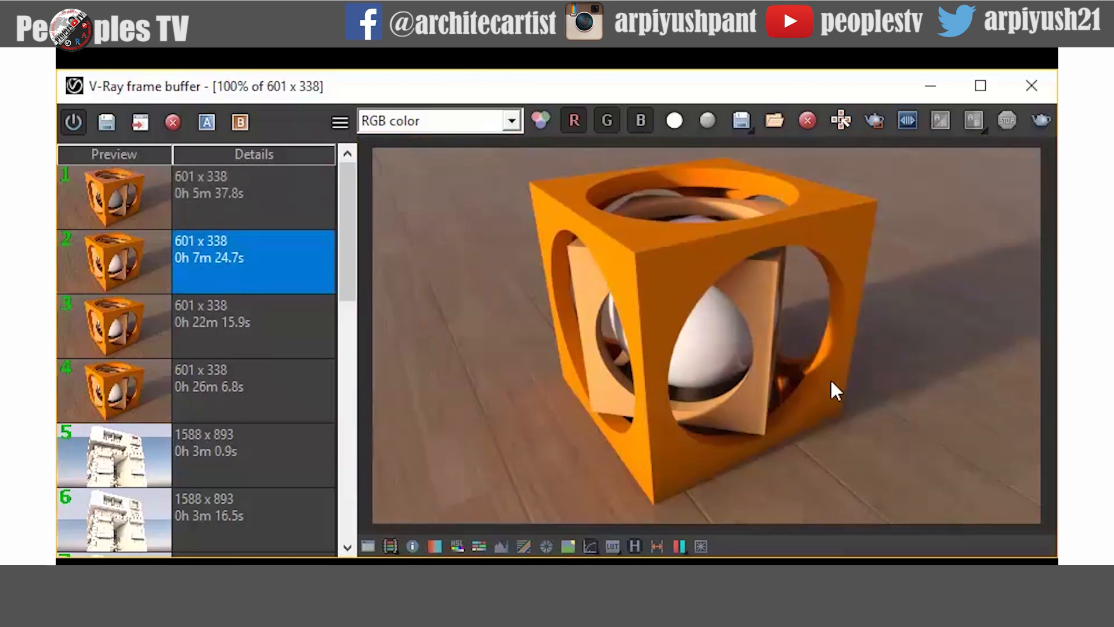
scroll(727, 187, "up", 1)
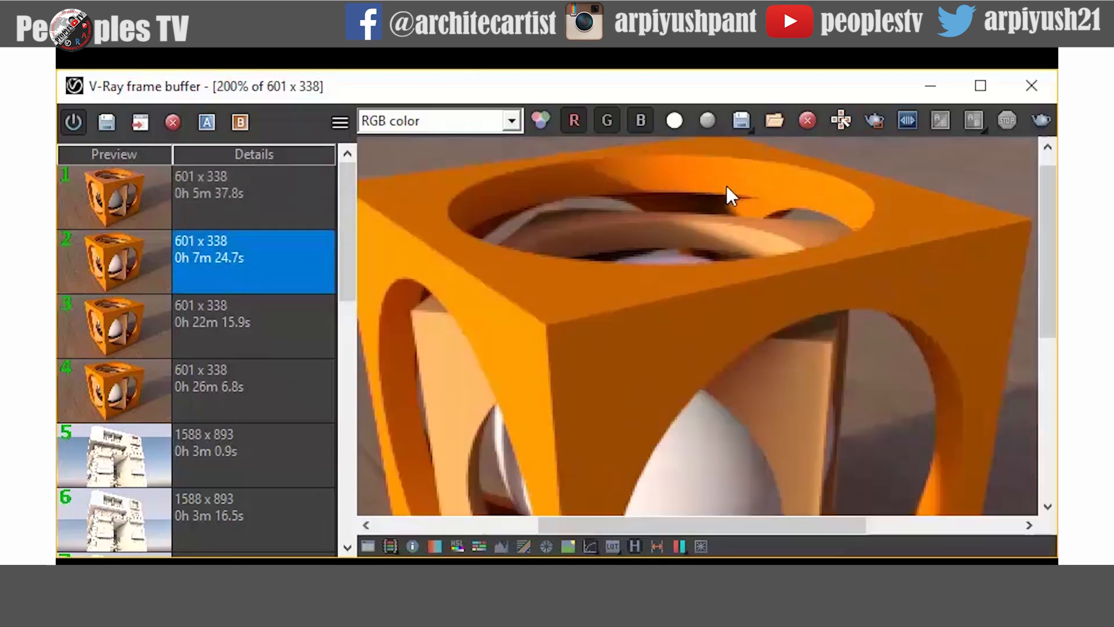
left_click(205, 210)
scroll(587, 255, "down", 1)
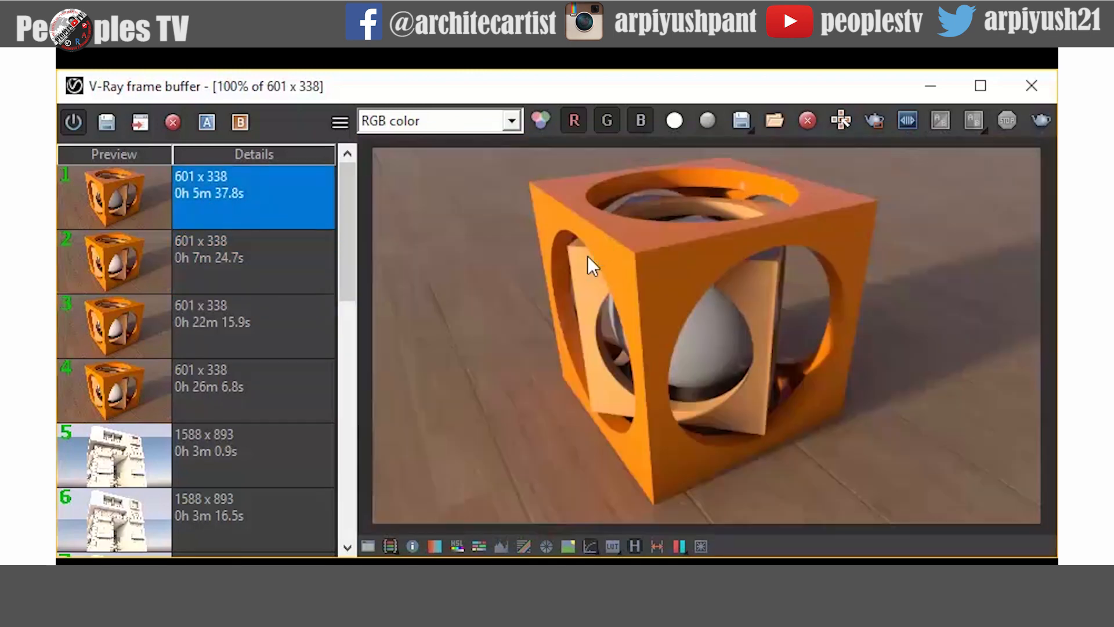
left_click(271, 264)
left_click(237, 322)
left_click(233, 377)
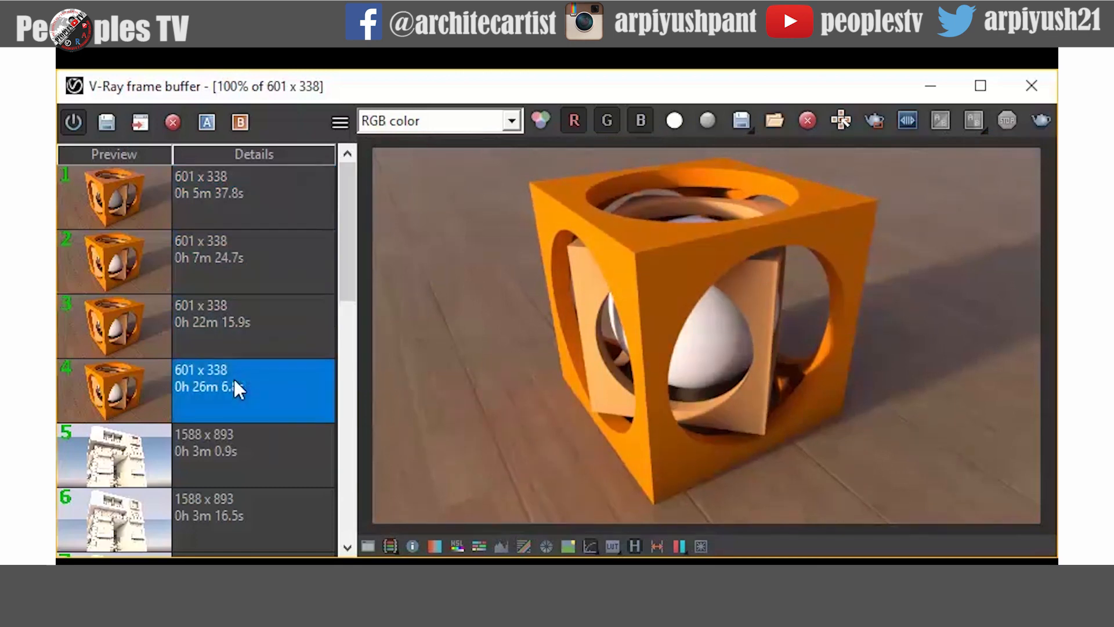
left_click(258, 212)
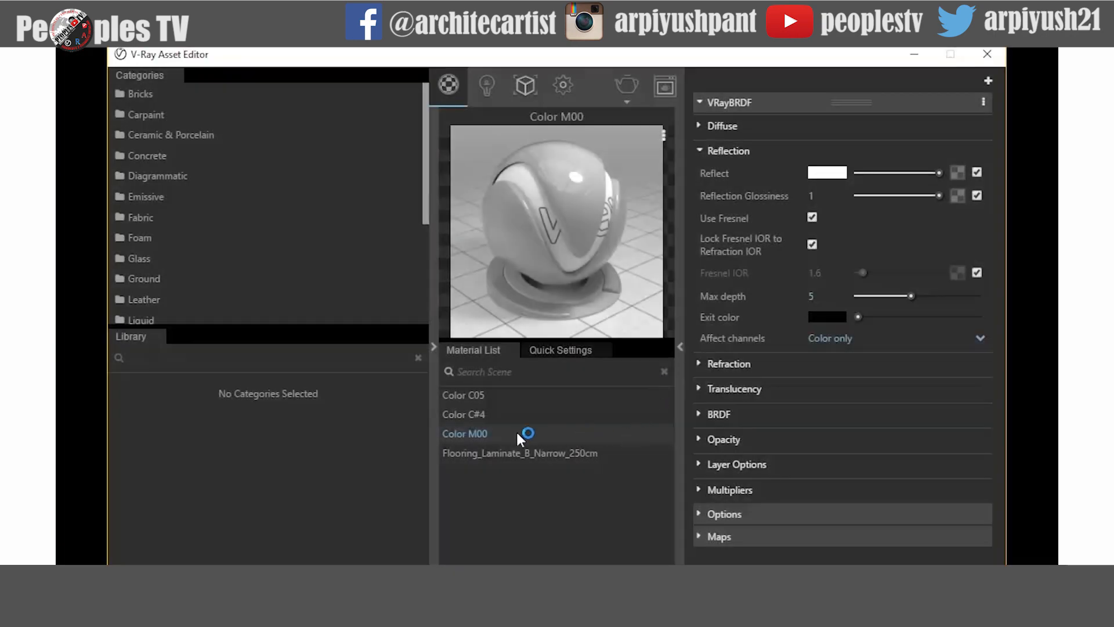
- Set Color M00's reflect color to white, red, green and blue 255
left_click(823, 172)
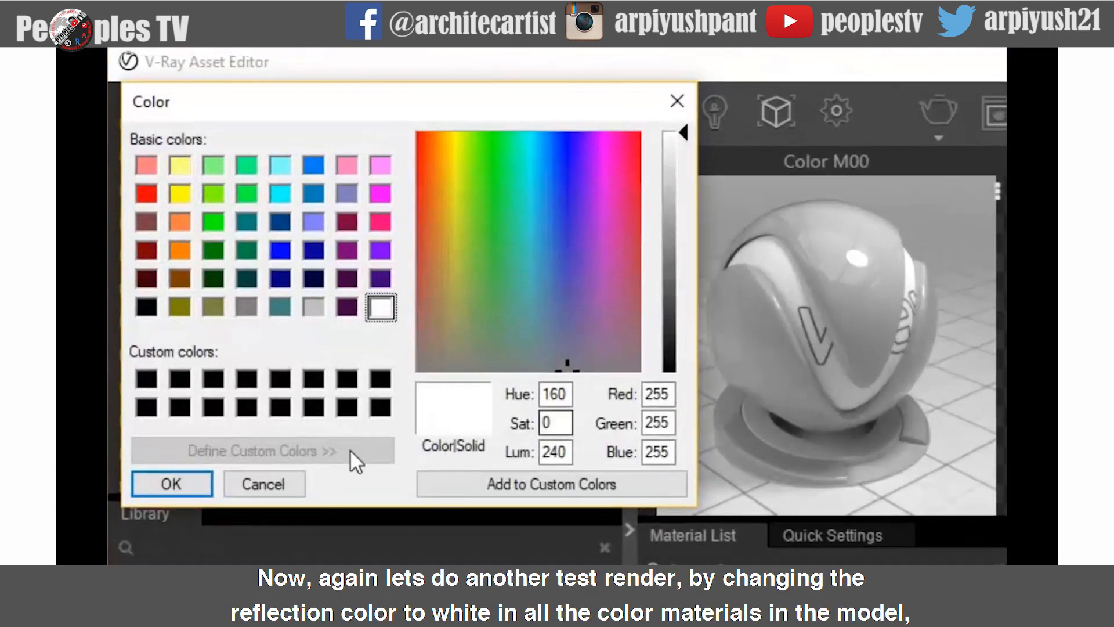
left_click(661, 394)
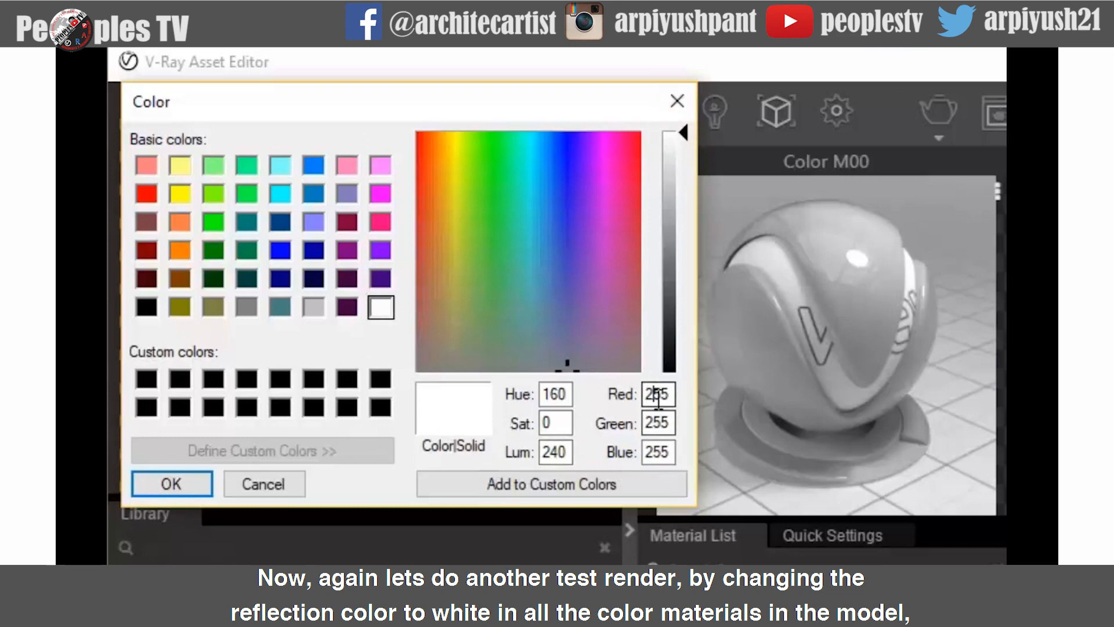
key("Tab")
left_click(174, 483)
- Set Color C#4's reflect color to white
left_click(465, 413)
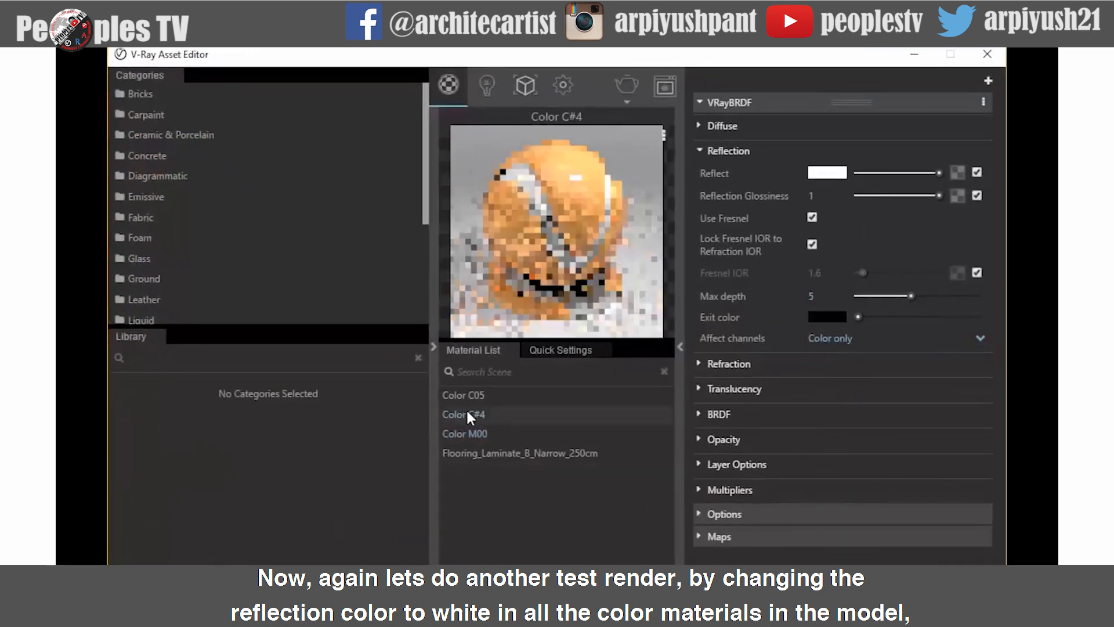
left_click(822, 174)
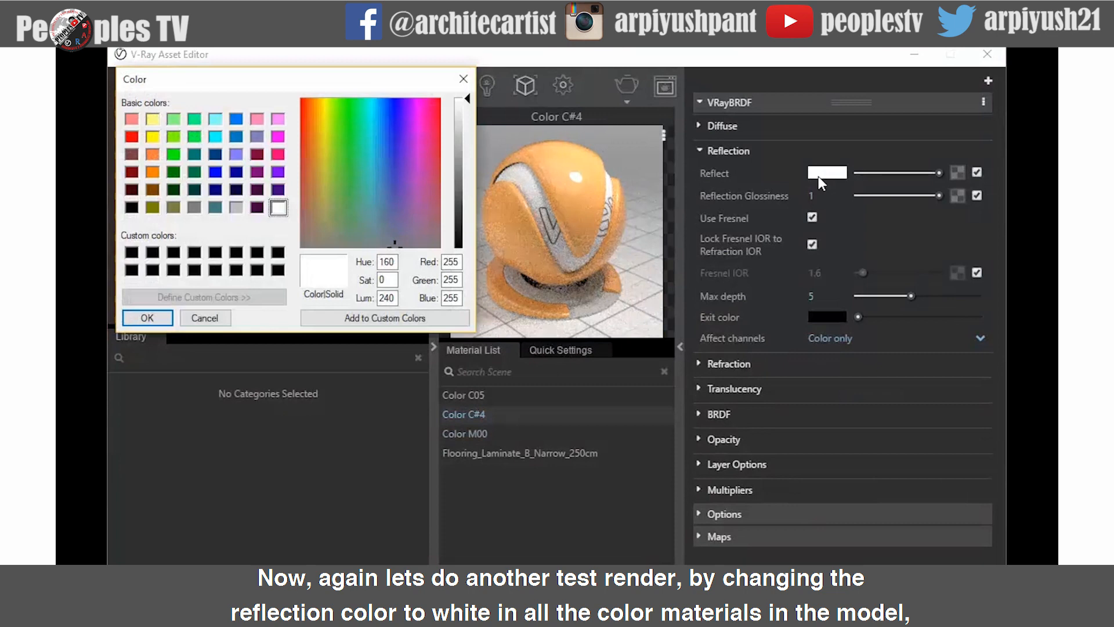
left_click(148, 318)
- Set Color C05's reflect color to white
left_click(464, 394)
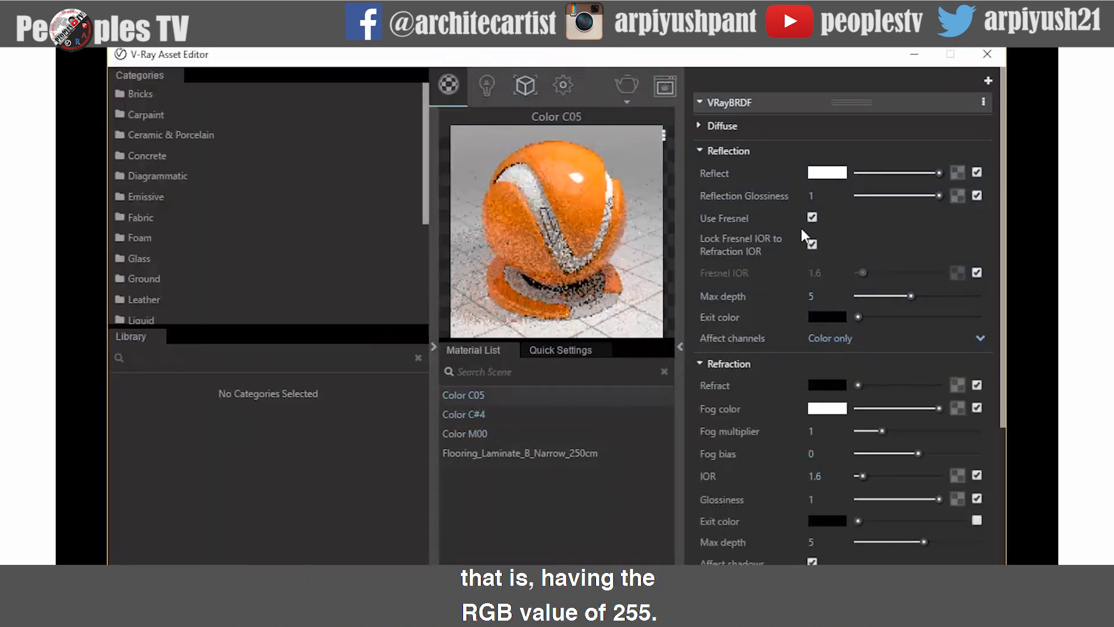
left_click(833, 173)
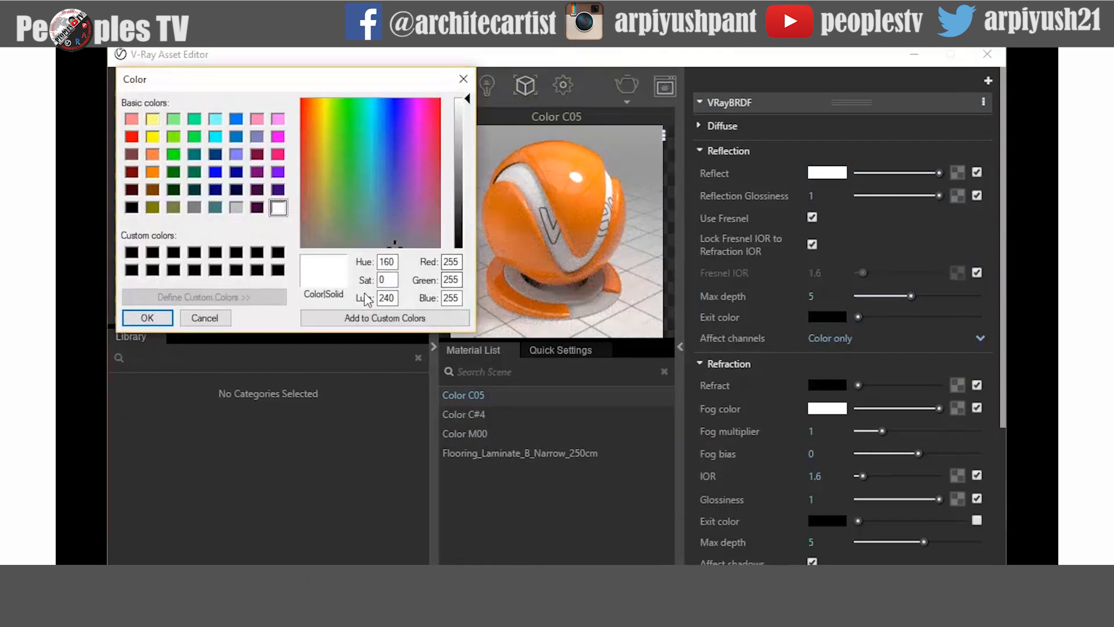
left_click(148, 318)
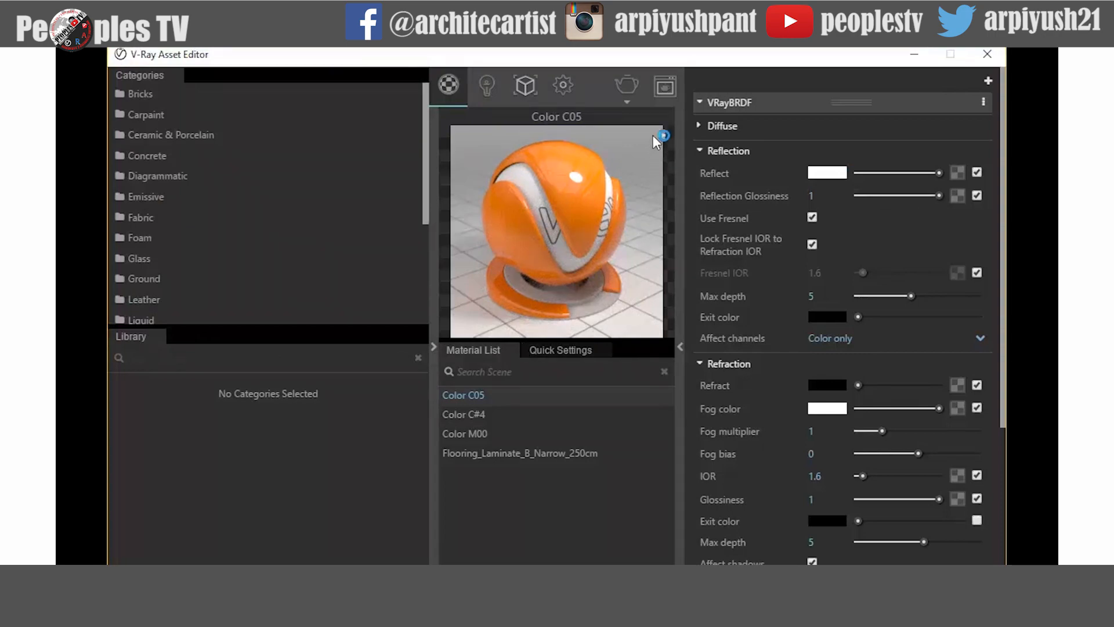
- Render the scene and zoom into the white-reflection result, comparing it with the previous render
left_click(626, 84)
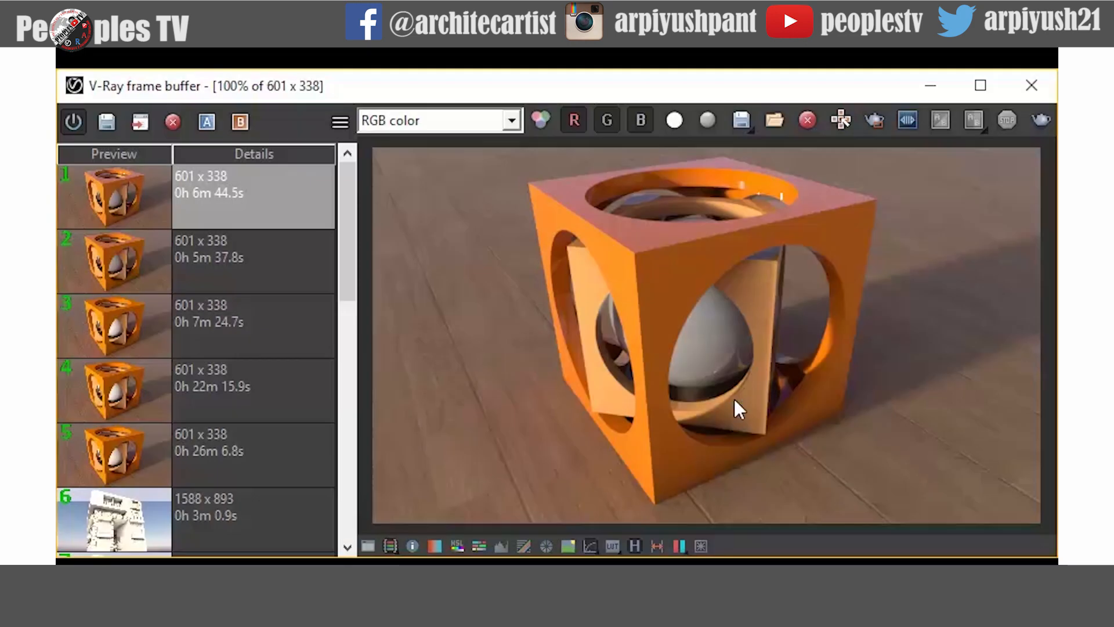
scroll(746, 315, "up", 2)
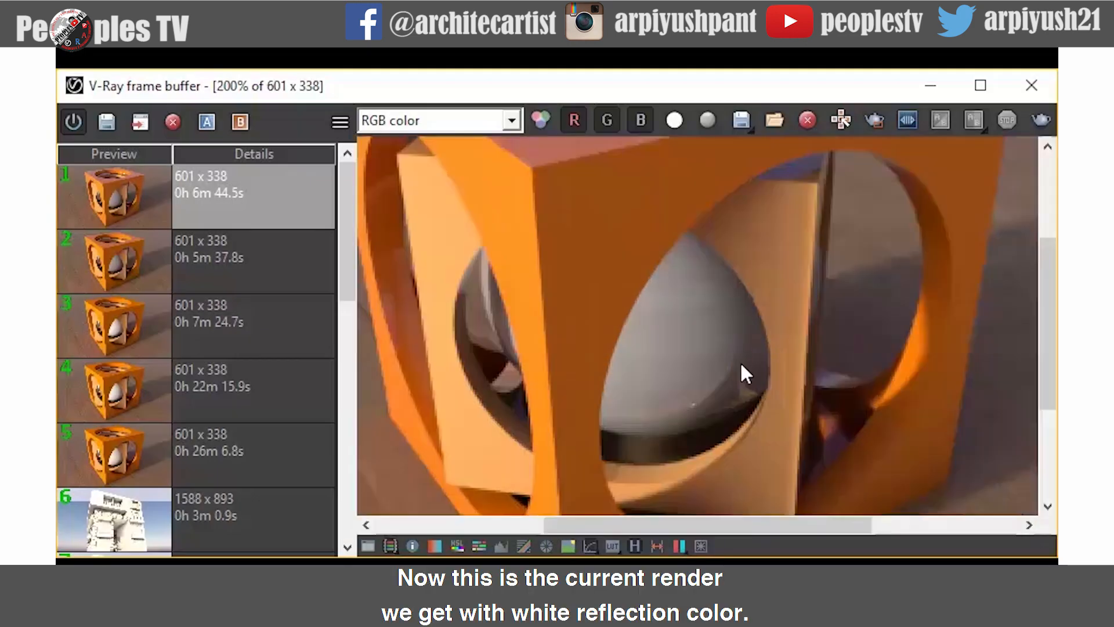
middle_click_drag(801, 224, 786, 440)
middle_click_drag(752, 248, 868, 538)
middle_click_drag(855, 336, 924, 413)
middle_click_drag(740, 334, 780, 336)
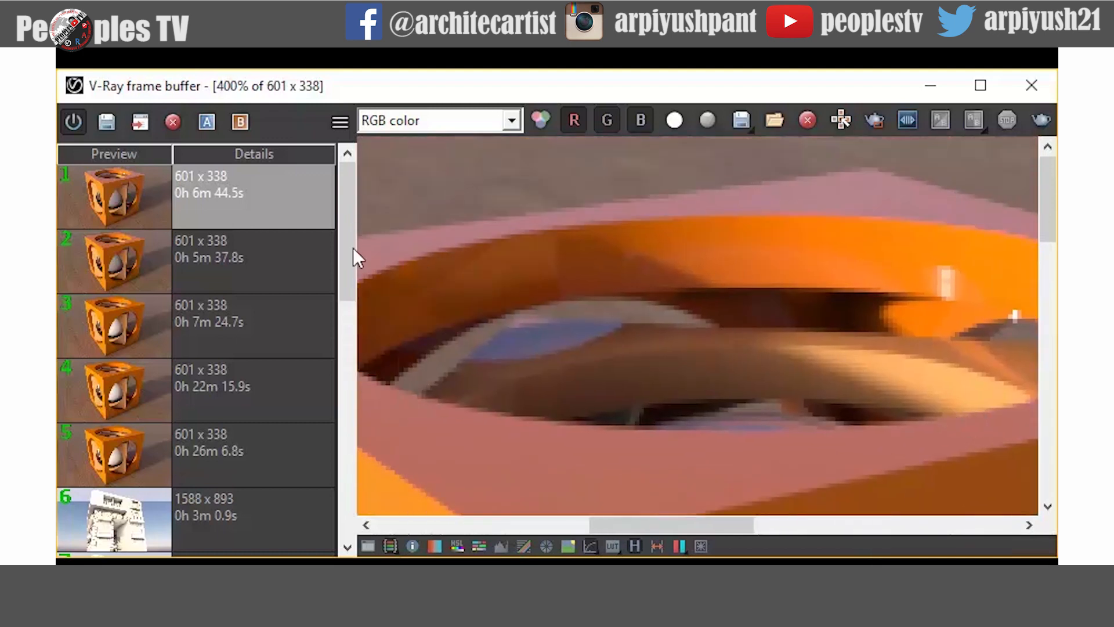
left_click(242, 254)
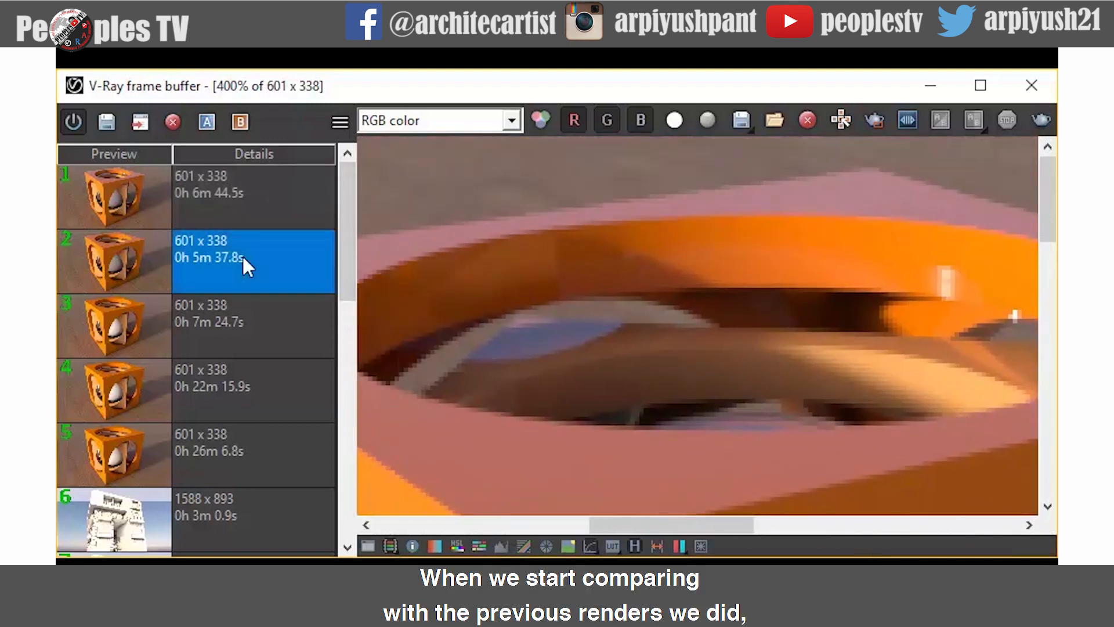
scroll(502, 249, "down", 1)
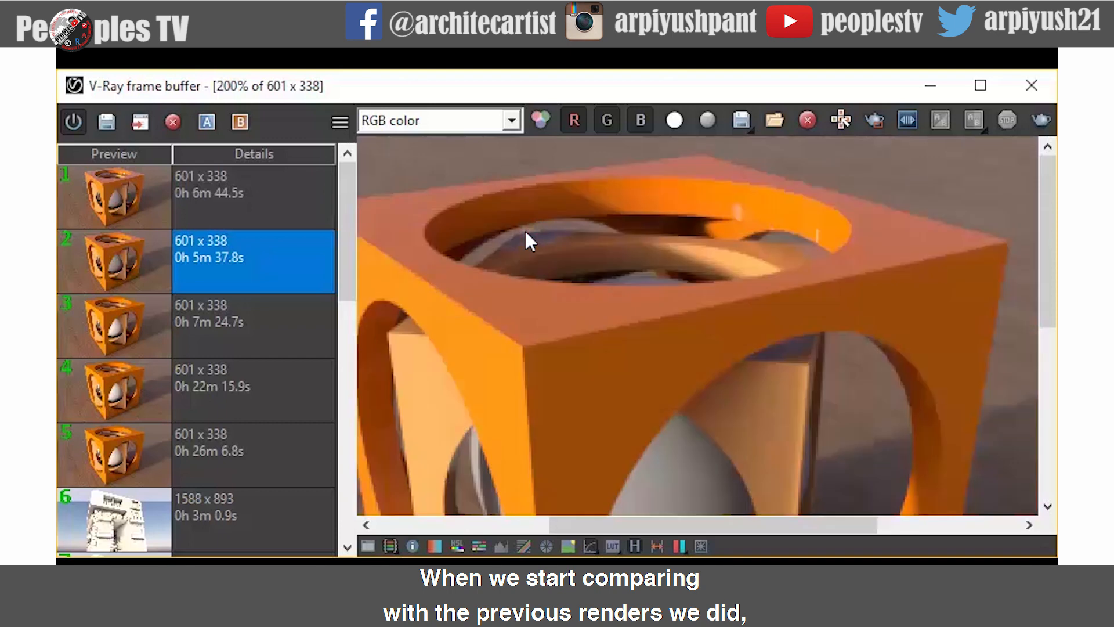
- Zoom out the render and step through the earlier renders in the history to compare them
scroll(650, 238, "down", 1)
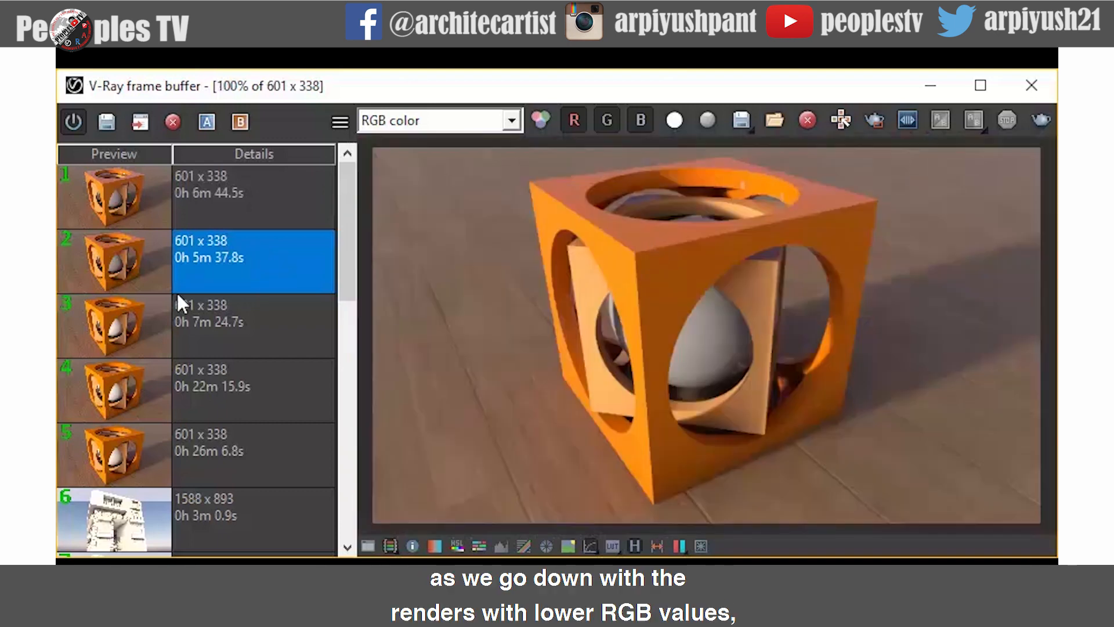
left_click(209, 323)
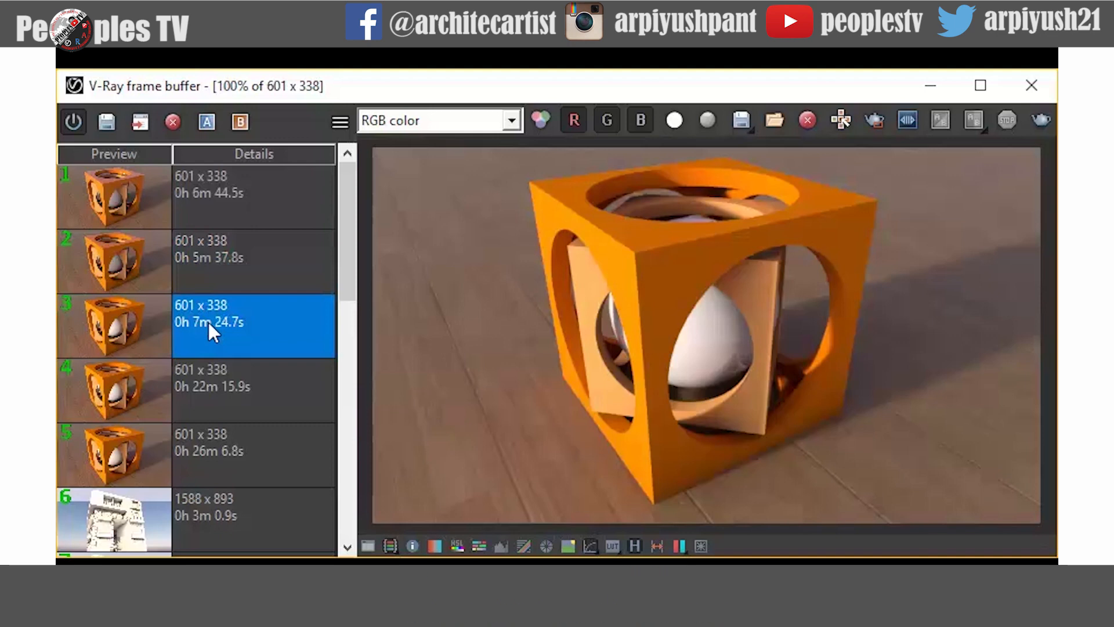
left_click(224, 377)
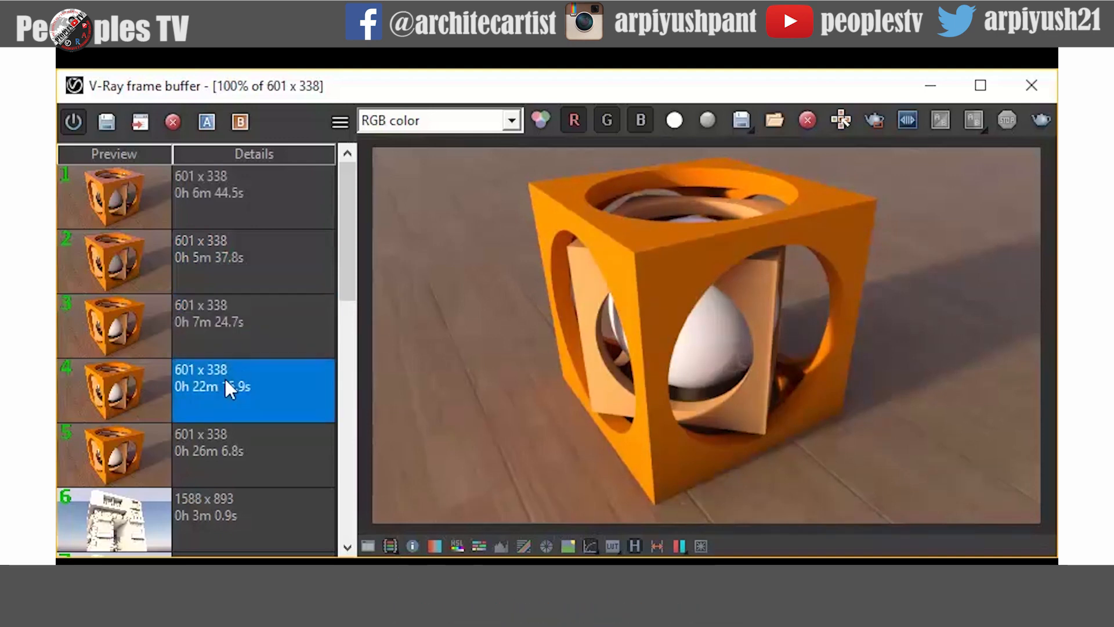
left_click(222, 449)
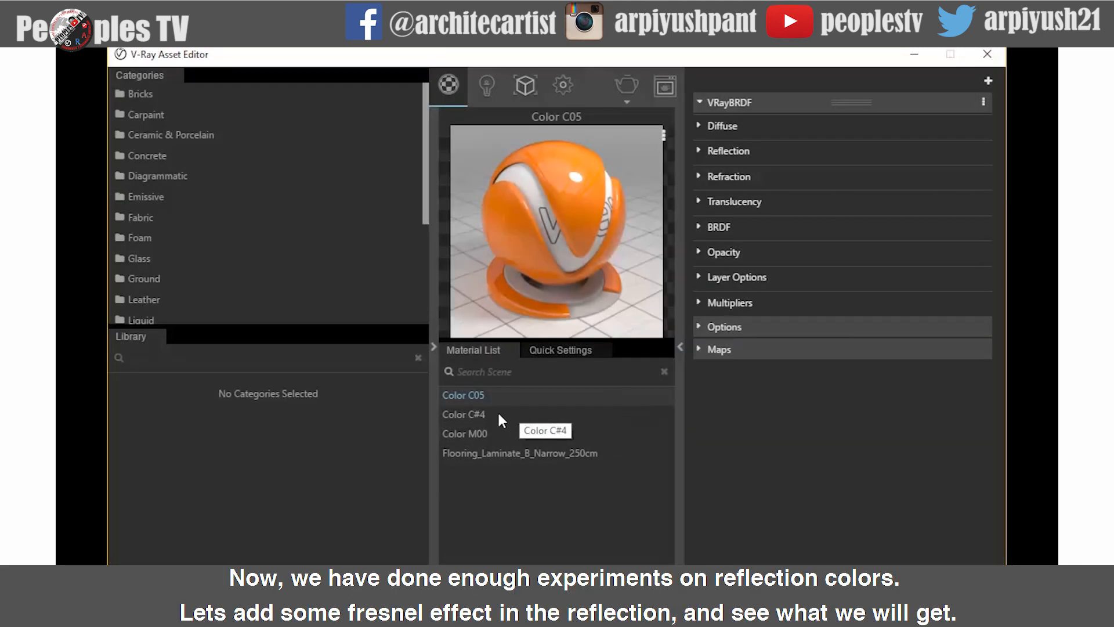
- Add a Fresnel texture to Color C05's reflect color
left_click(481, 414)
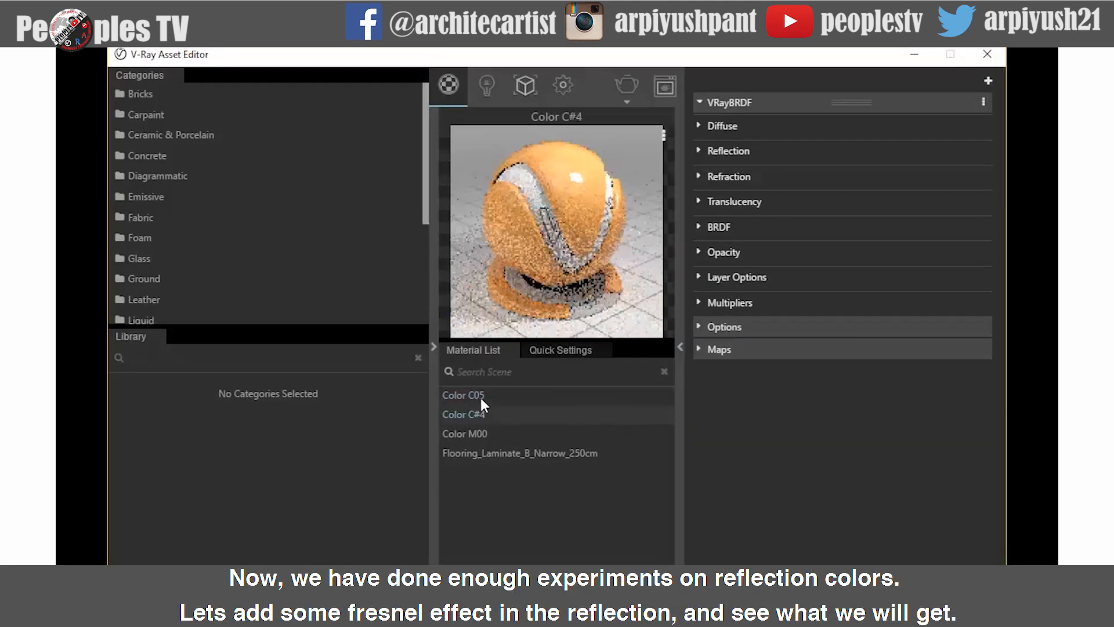
left_click(477, 430)
left_click(476, 393)
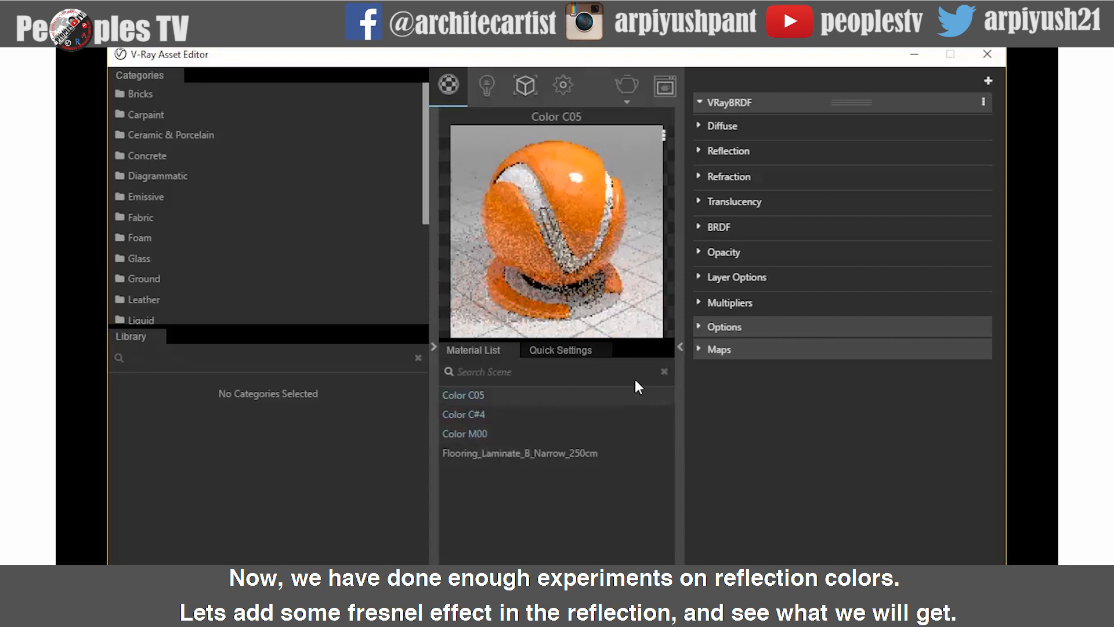
left_click(699, 151)
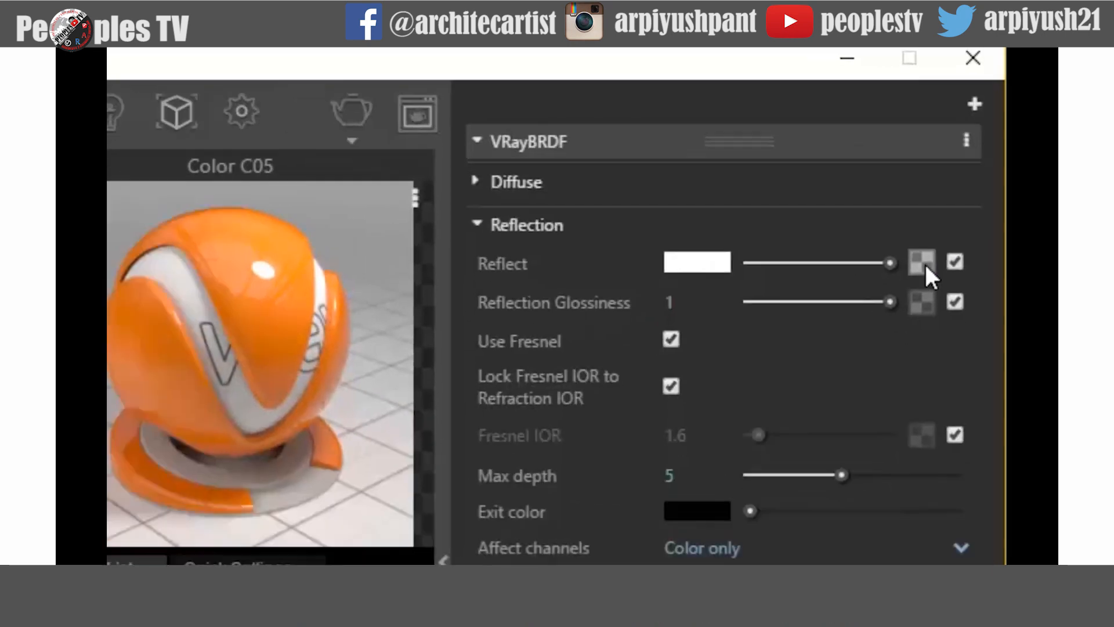
left_click(922, 263)
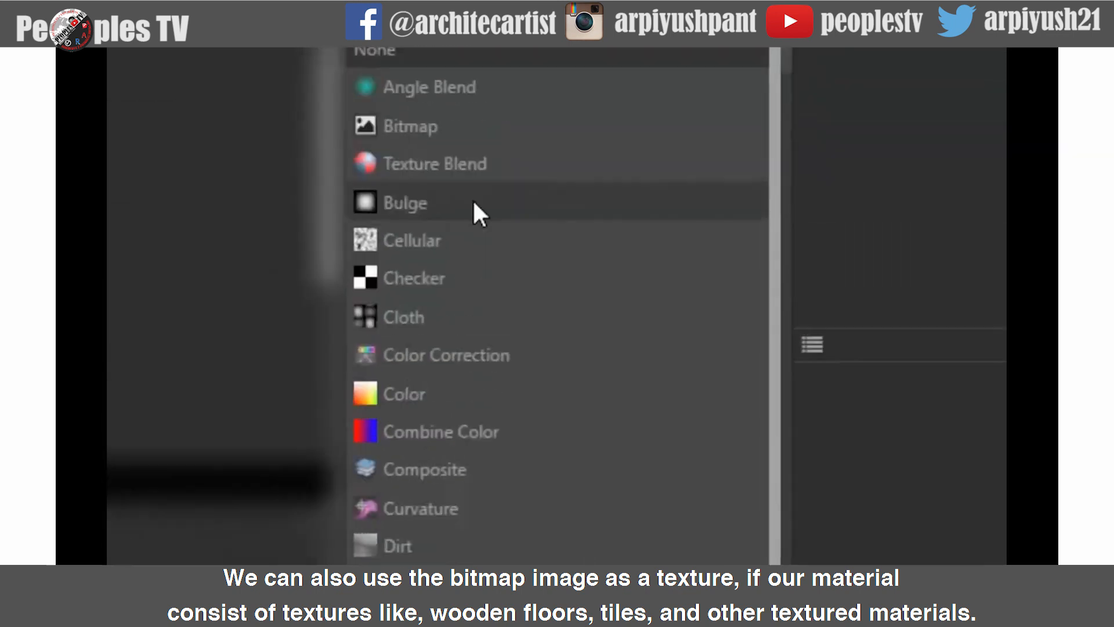
left_click(438, 132)
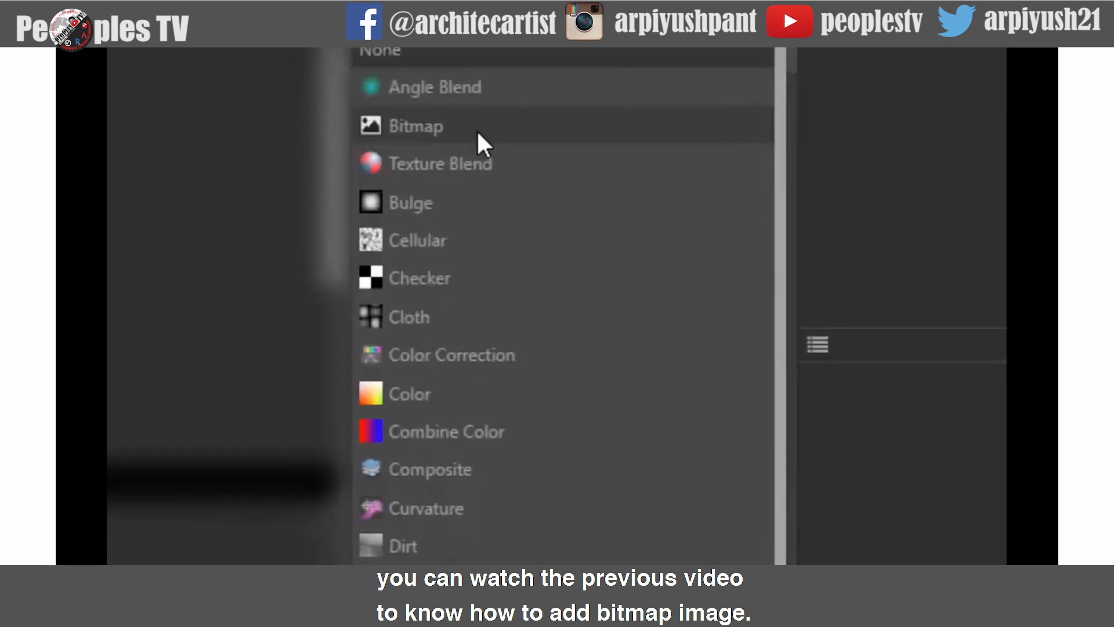
left_click(453, 312)
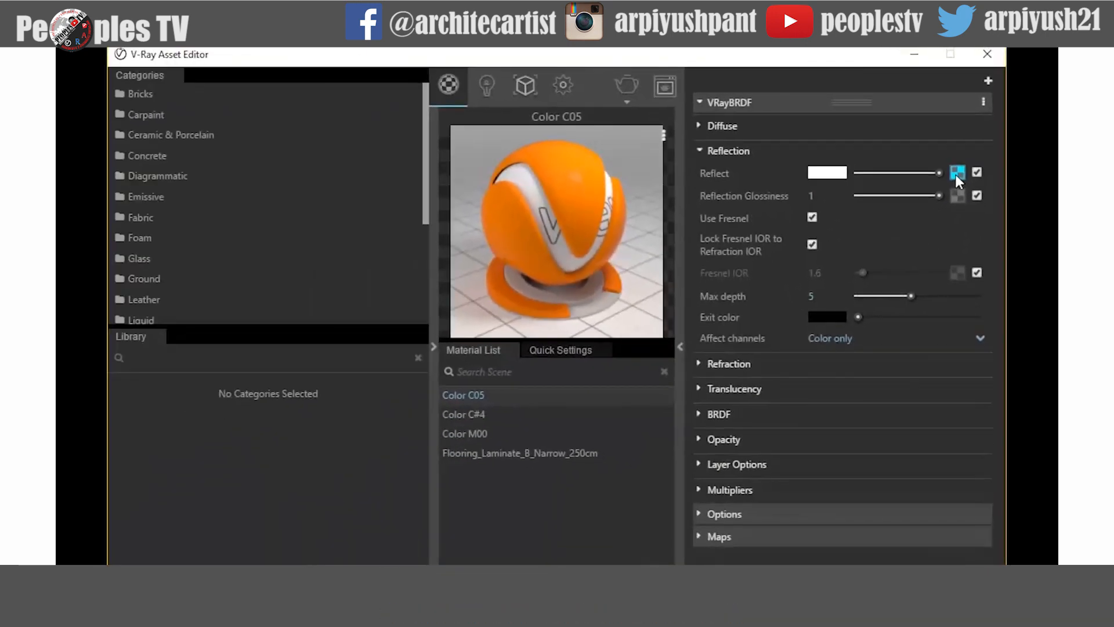
- Set the Fresnel texture's IOR on Color C05 to 10
left_click(955, 174)
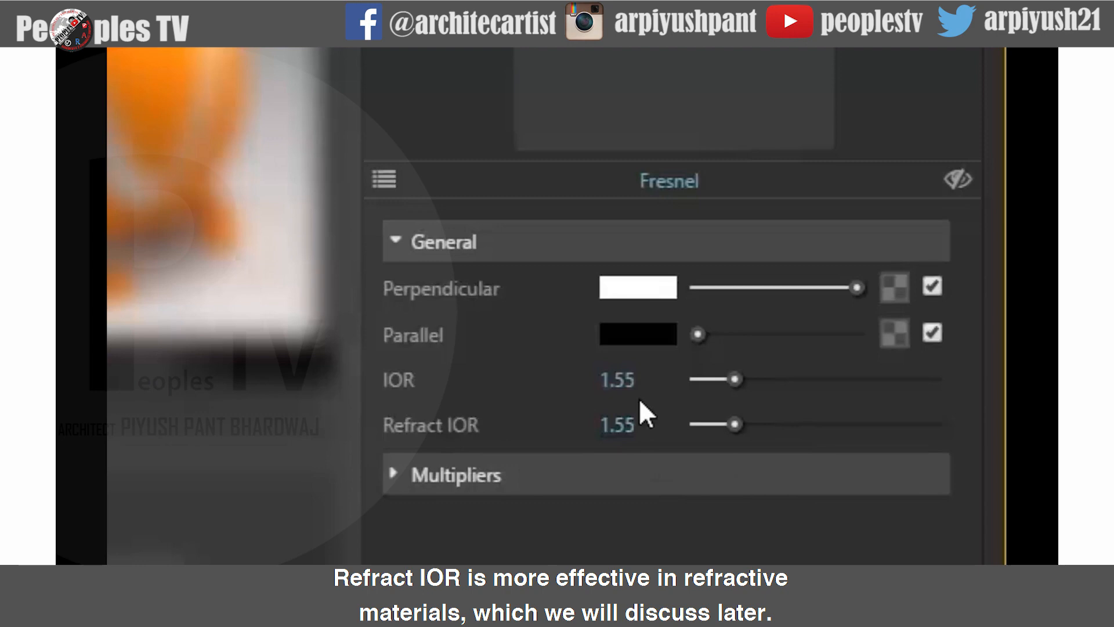
double_click(638, 376)
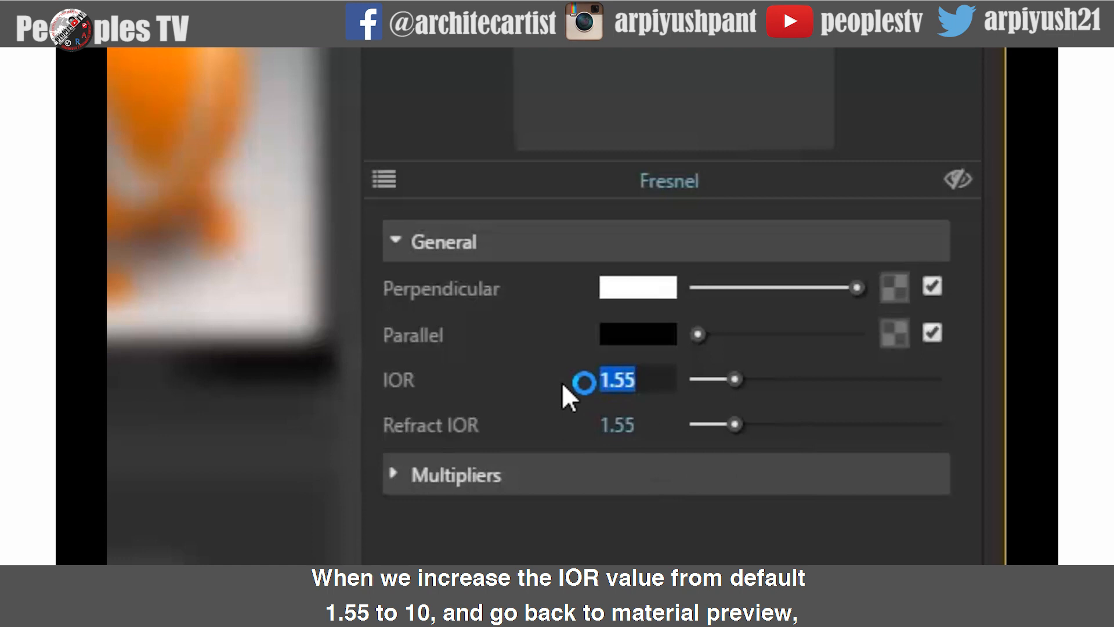
type("10")
key("Return")
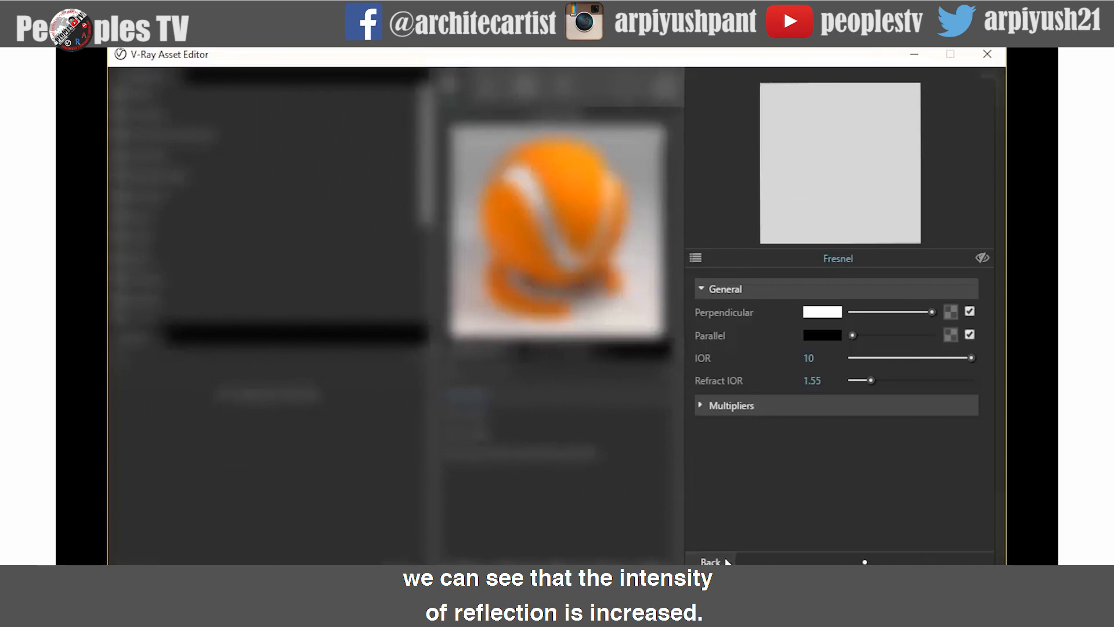
left_click(713, 561)
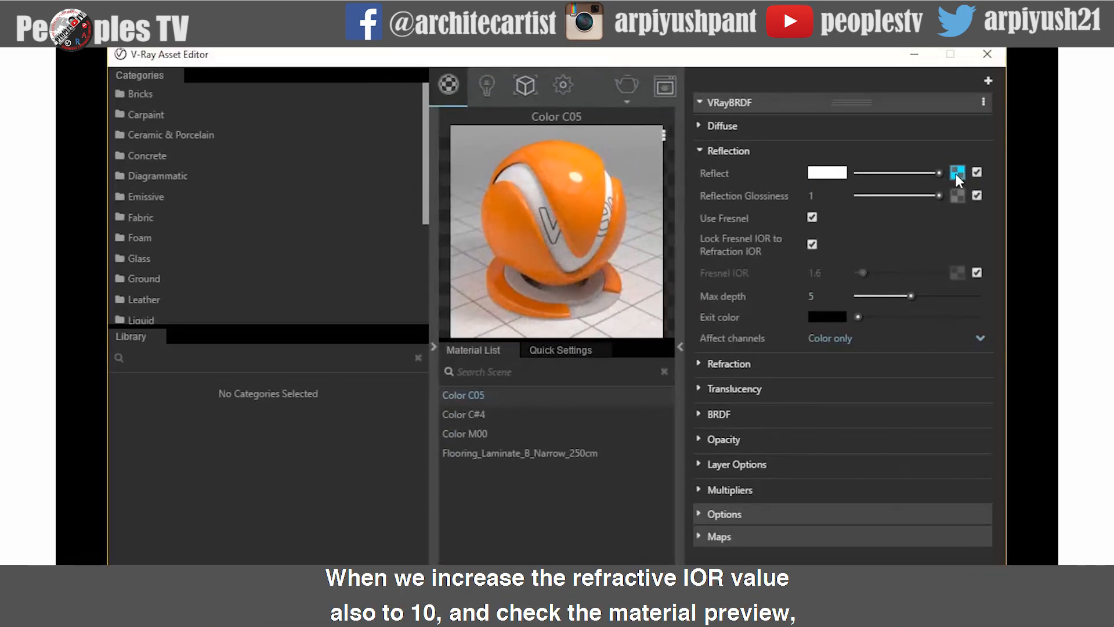
- Set the Fresnel texture's Refract IOR on Color C05 to 10
left_click(955, 173)
left_click(799, 356)
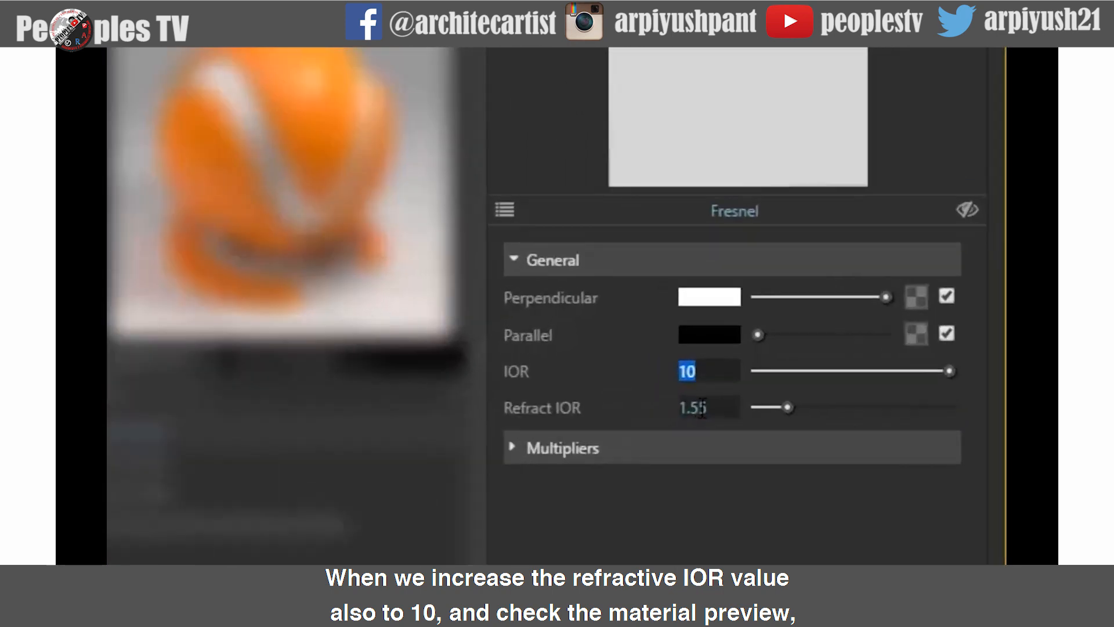
left_click(701, 408)
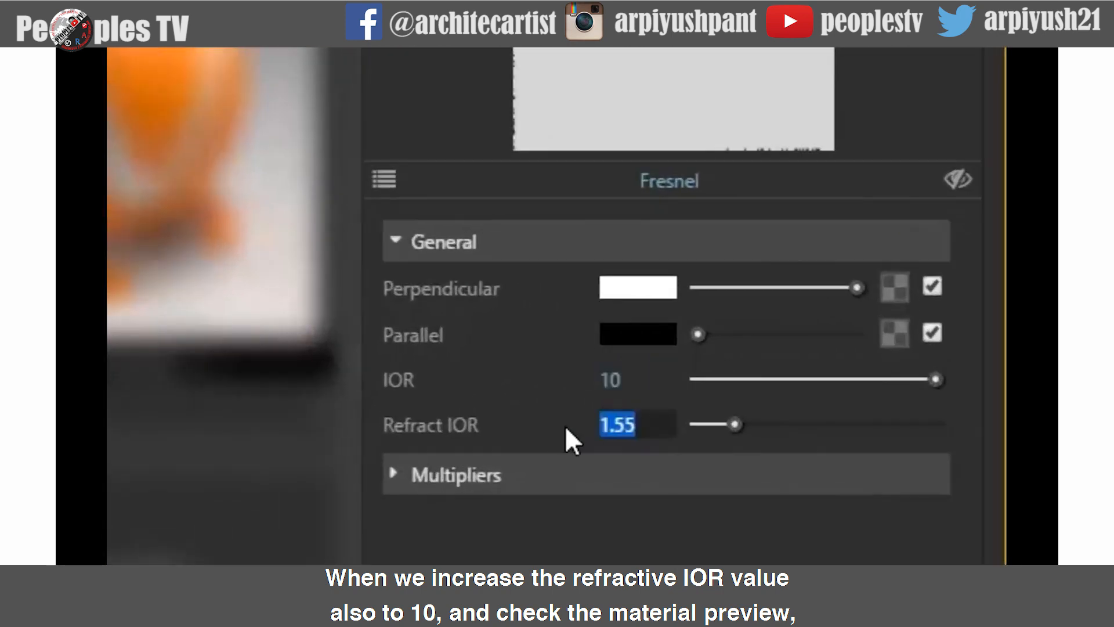
type("10")
key("Return")
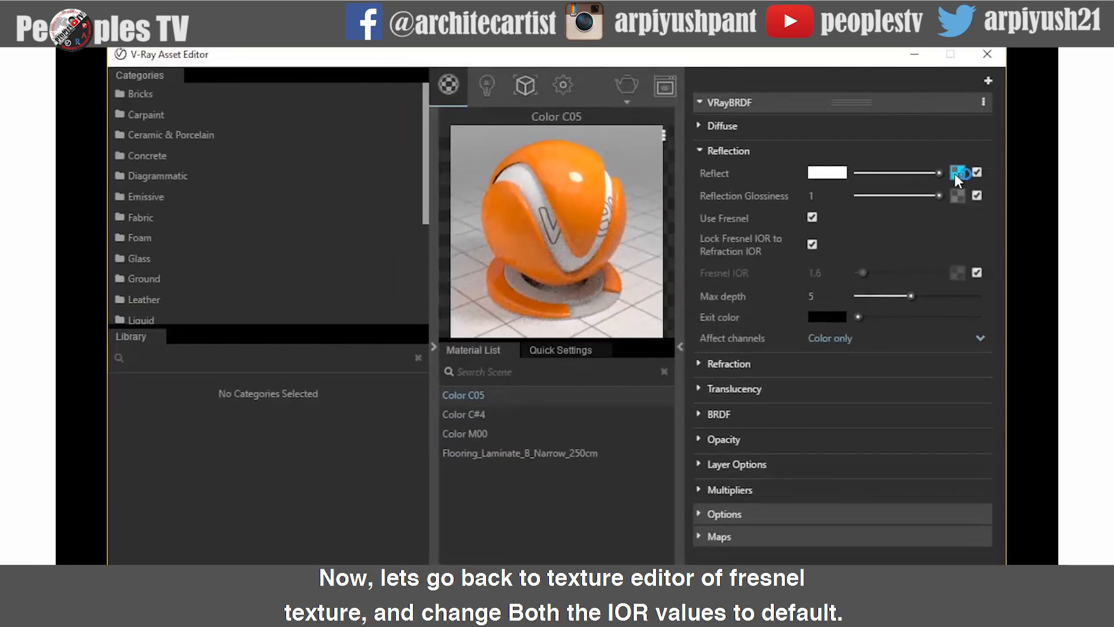
- Reset both the IOR and Refract IOR of Color C05's Fresnel texture to 1.55
left_click(956, 173)
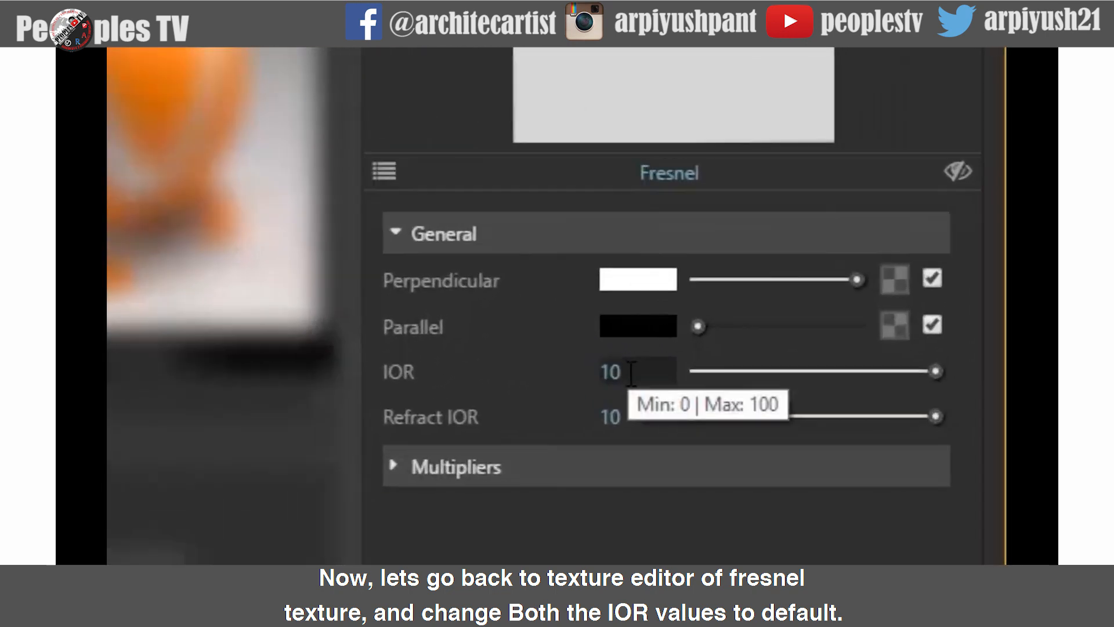
left_click_drag(788, 360, 766, 359)
type("1.55")
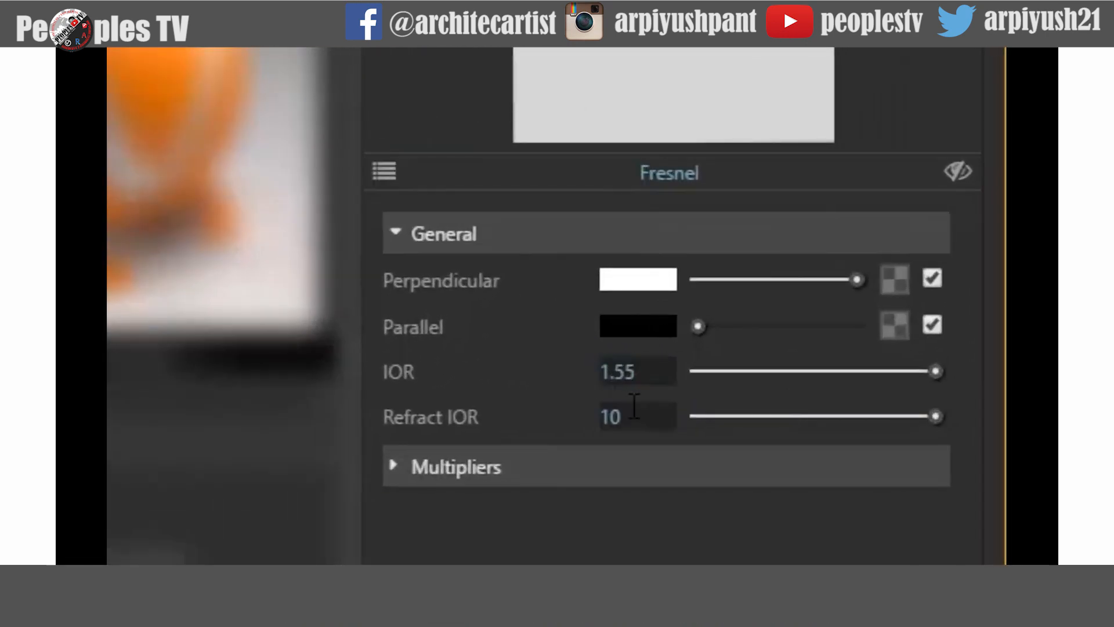
left_click_drag(632, 417, 572, 406)
type("1.55")
key("Return")
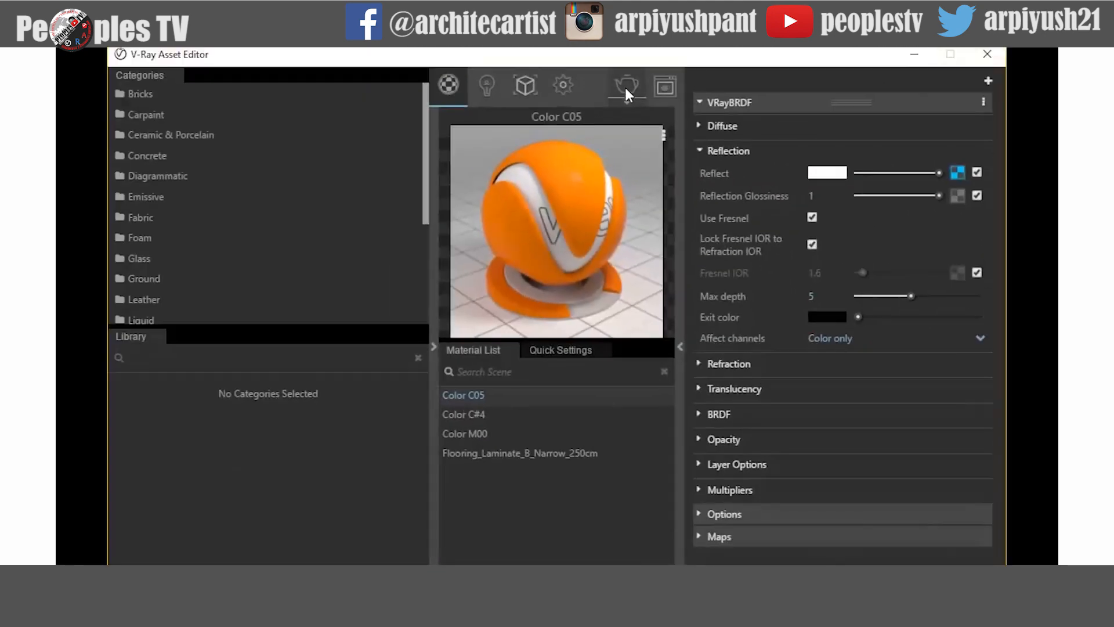
- Add a Fresnel texture to Color C#4's reflect color
left_click(480, 412)
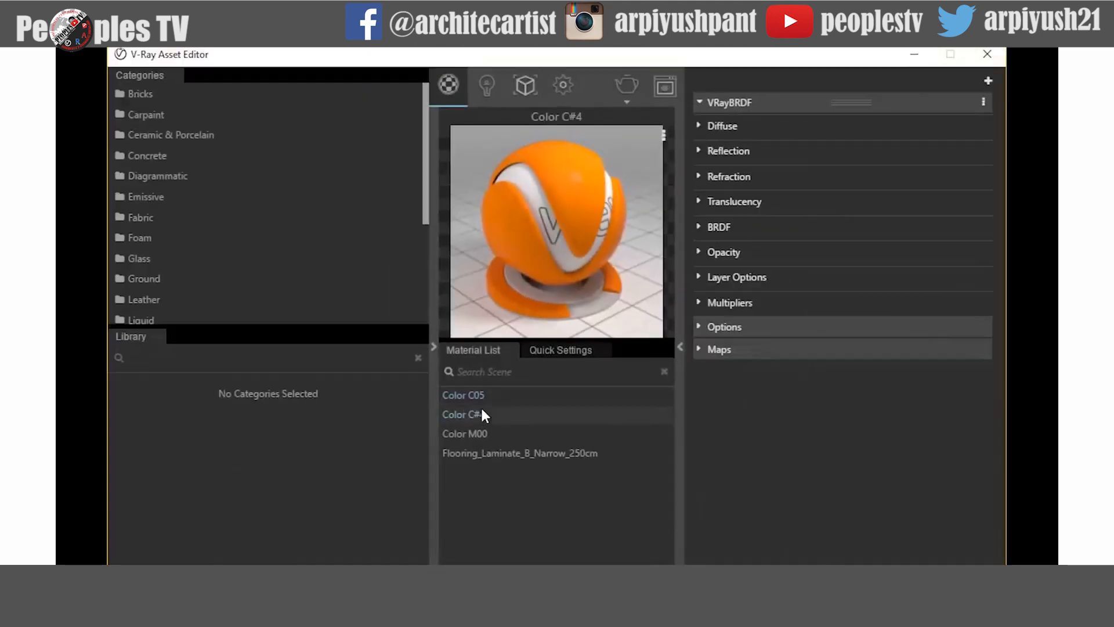
left_click(698, 151)
left_click(956, 172)
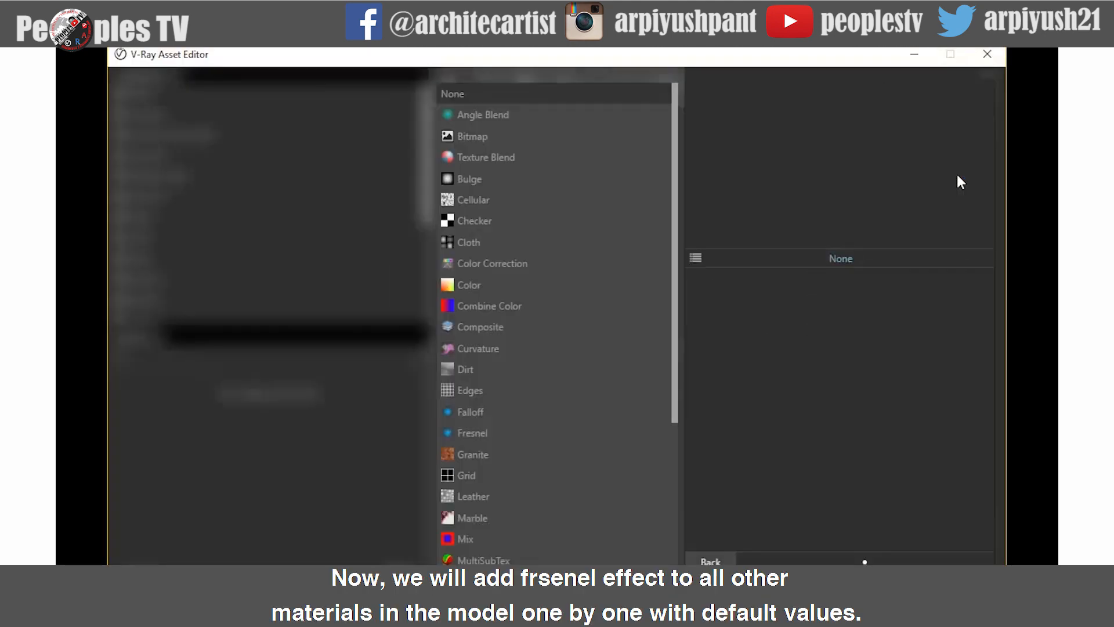
left_click(516, 438)
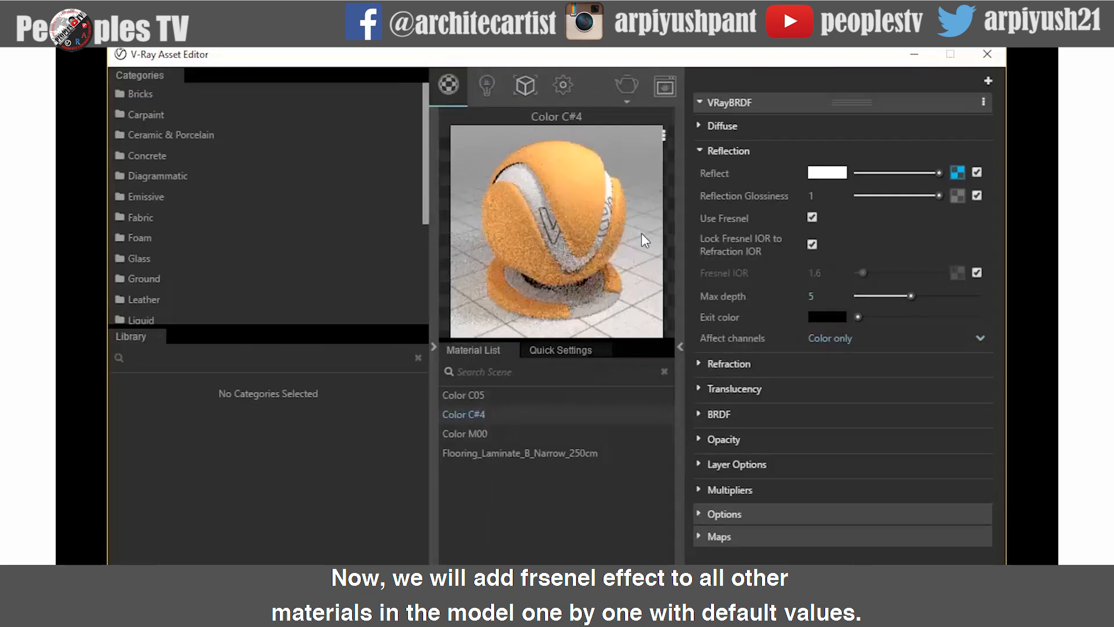
- Add a Fresnel texture to Color M00's reflect color
key("Down")
left_click(714, 151)
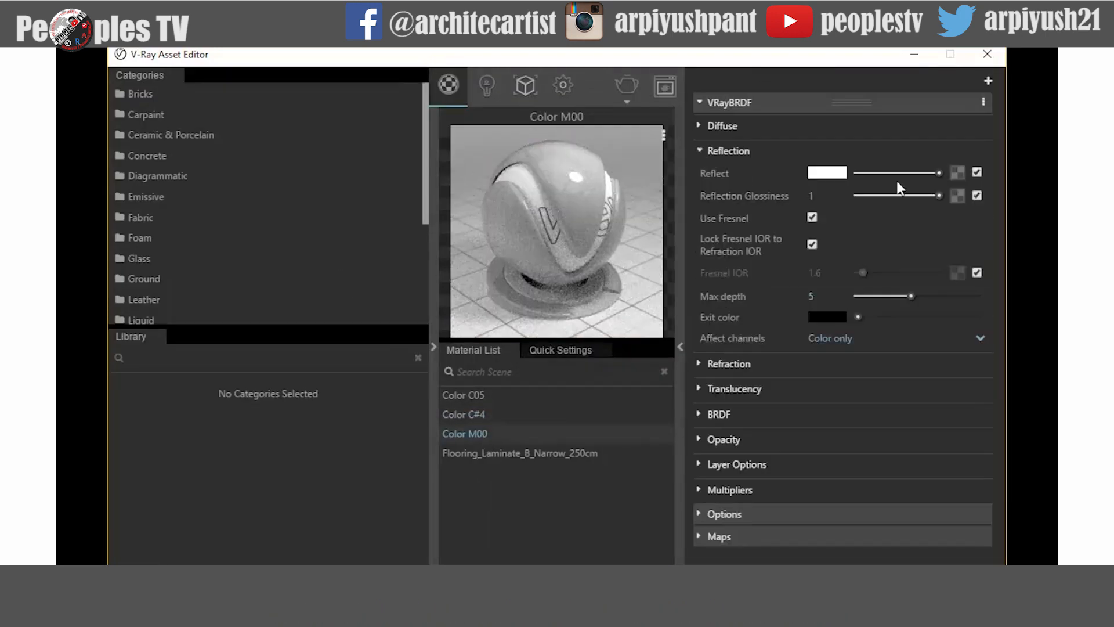
left_click(956, 171)
left_click(515, 435)
left_click(757, 555)
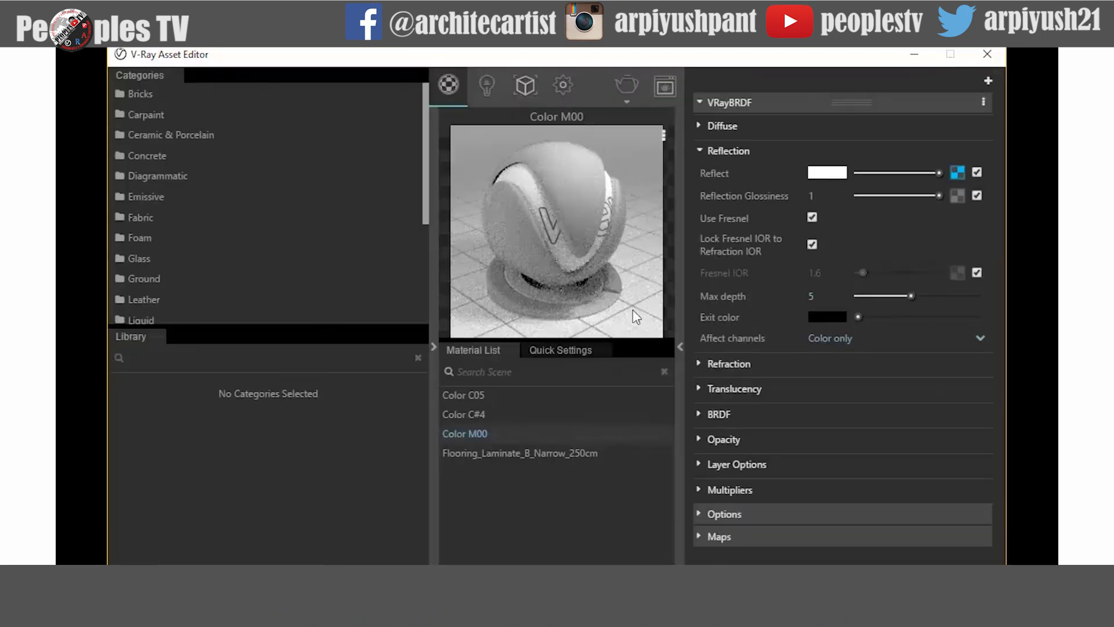
- Render the scene with Fresnel reflections and compare it zoomed in against the previous render
left_click(629, 84)
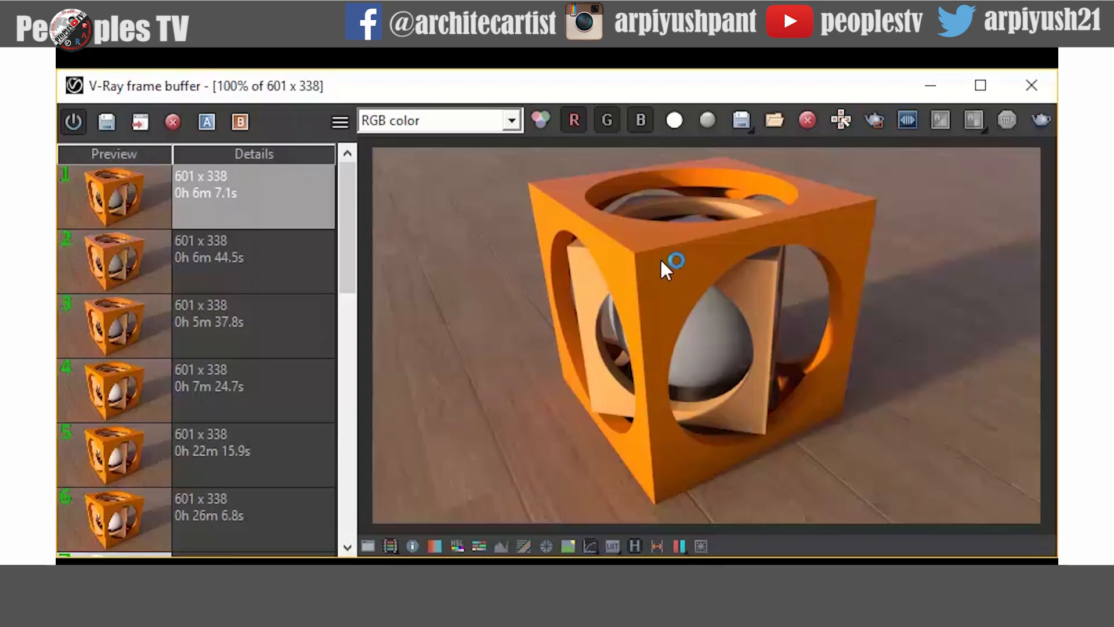
left_click(274, 270)
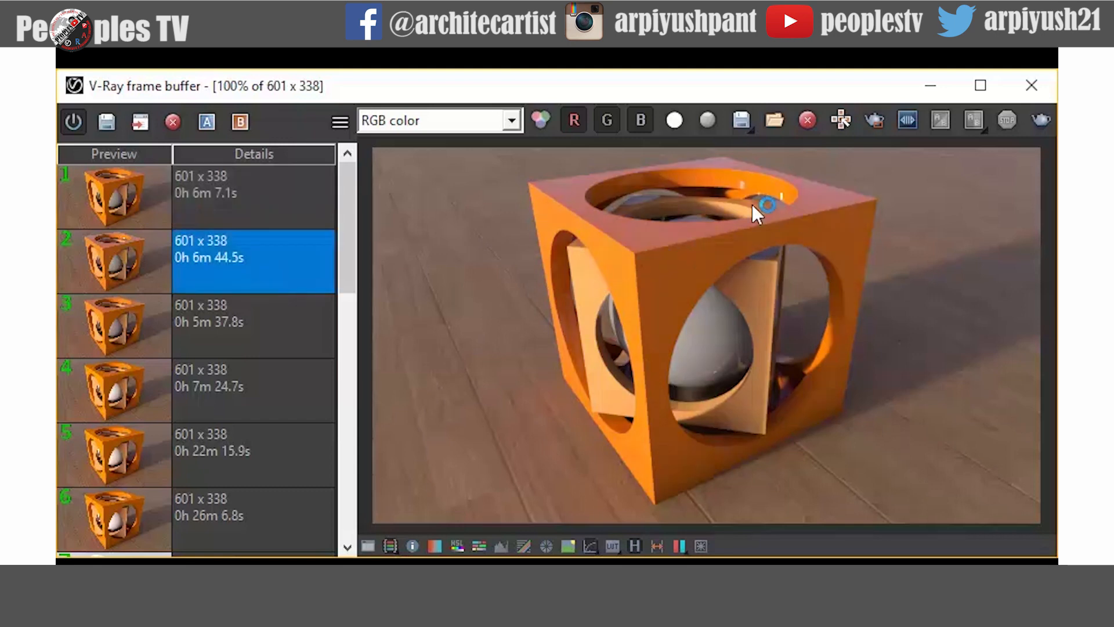
scroll(778, 355, "up", 1)
left_click(758, 316)
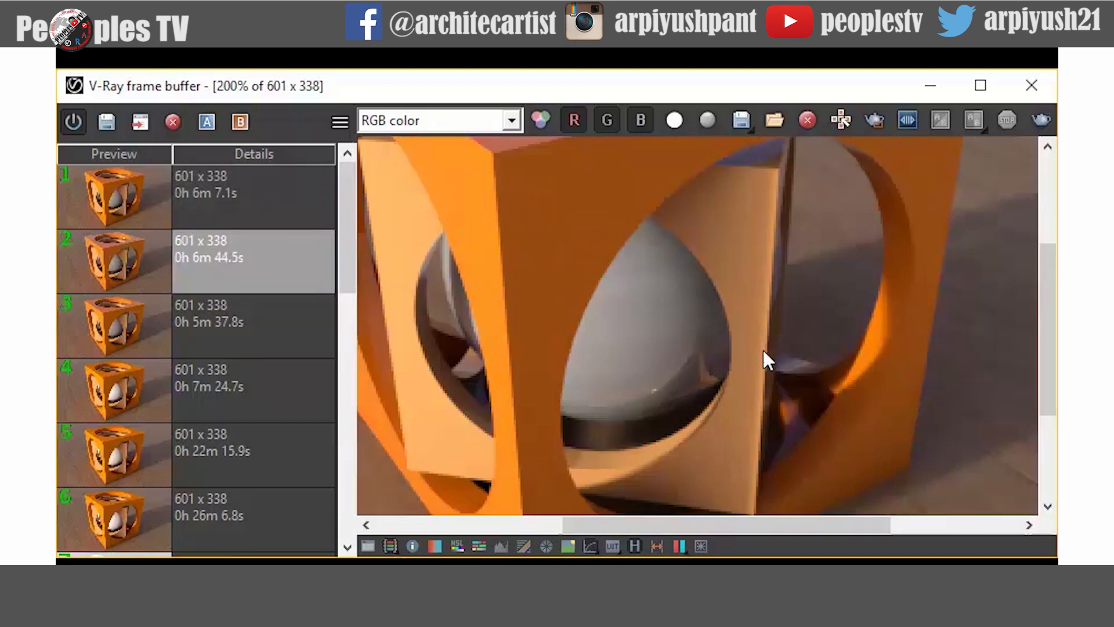
middle_click_drag(722, 290, 761, 418)
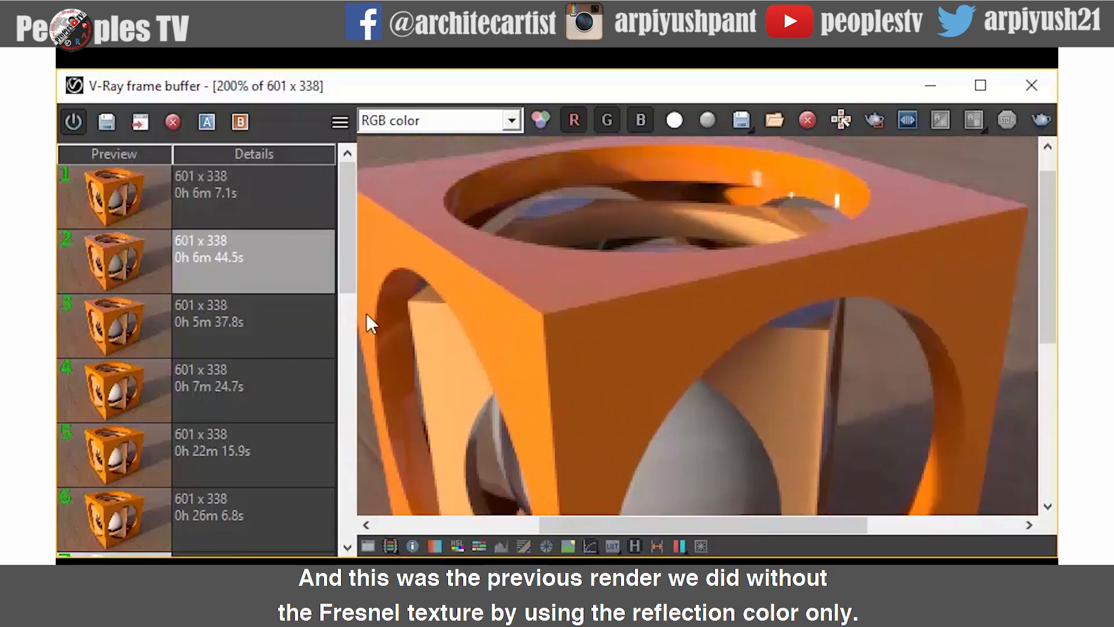
left_click(270, 189)
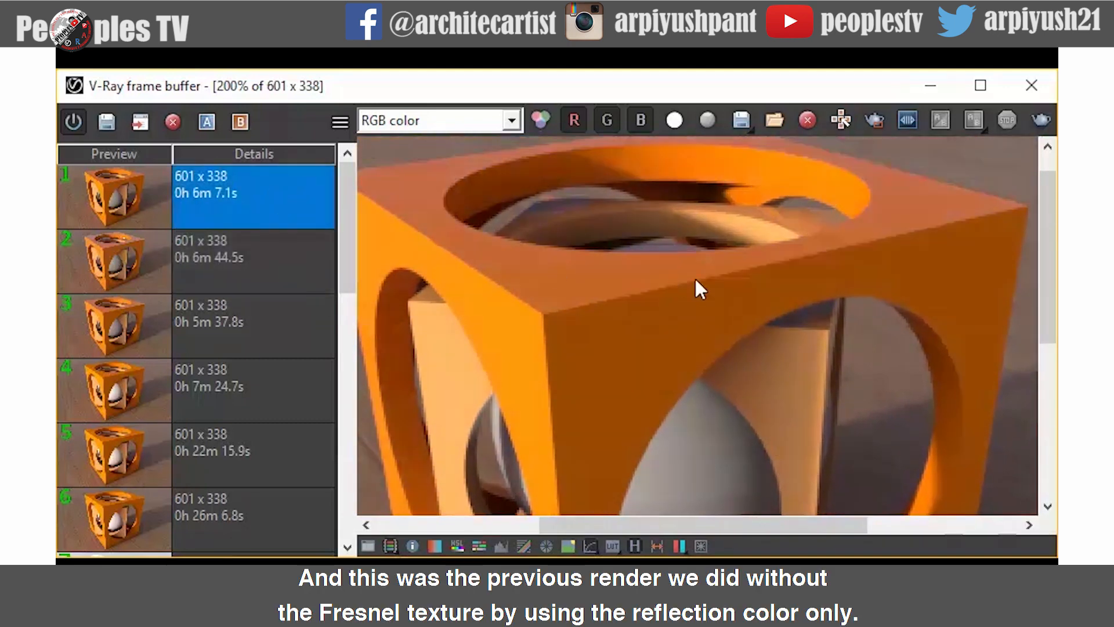
left_click(280, 260)
scroll(696, 295, "down", 1)
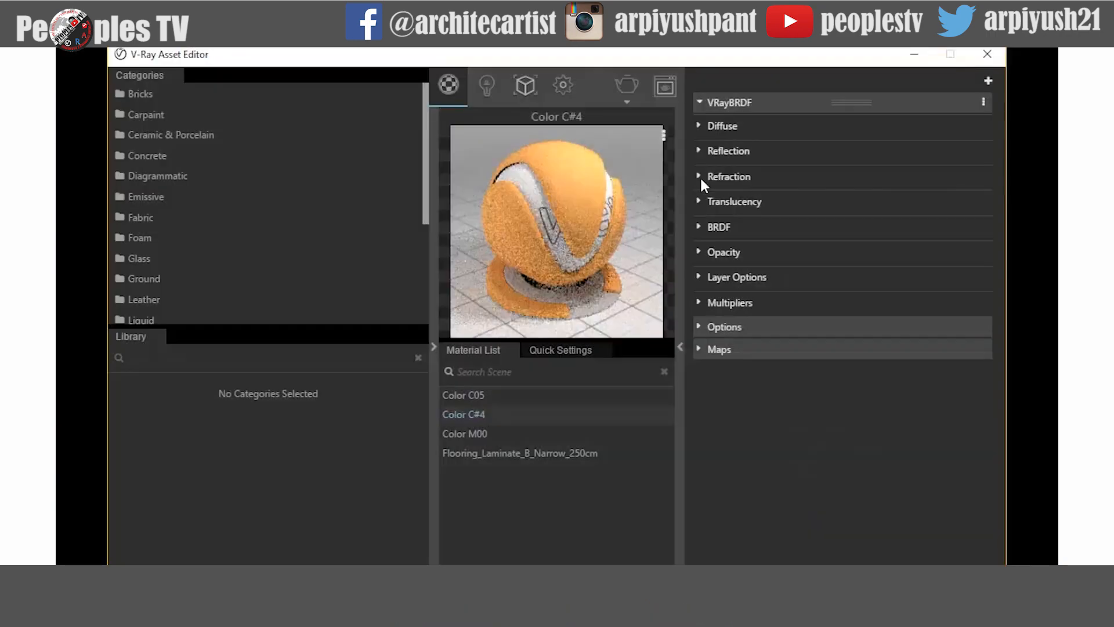
- Remove the Fresnel texture from Color C#4's reflect color and disable its reflect texture slot
left_click(700, 152)
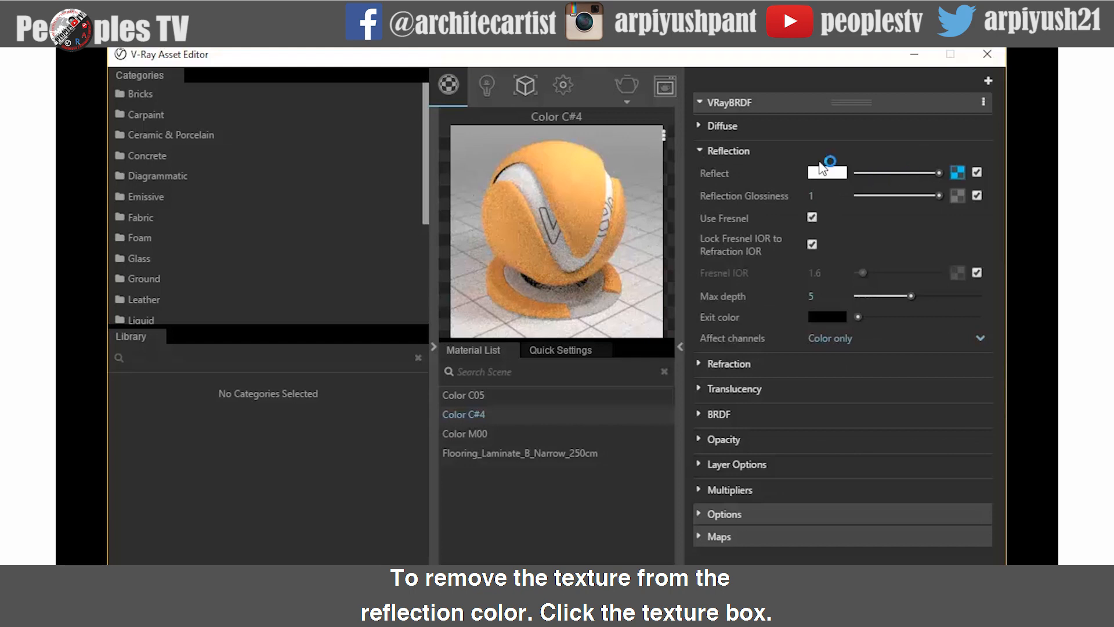
left_click(961, 172)
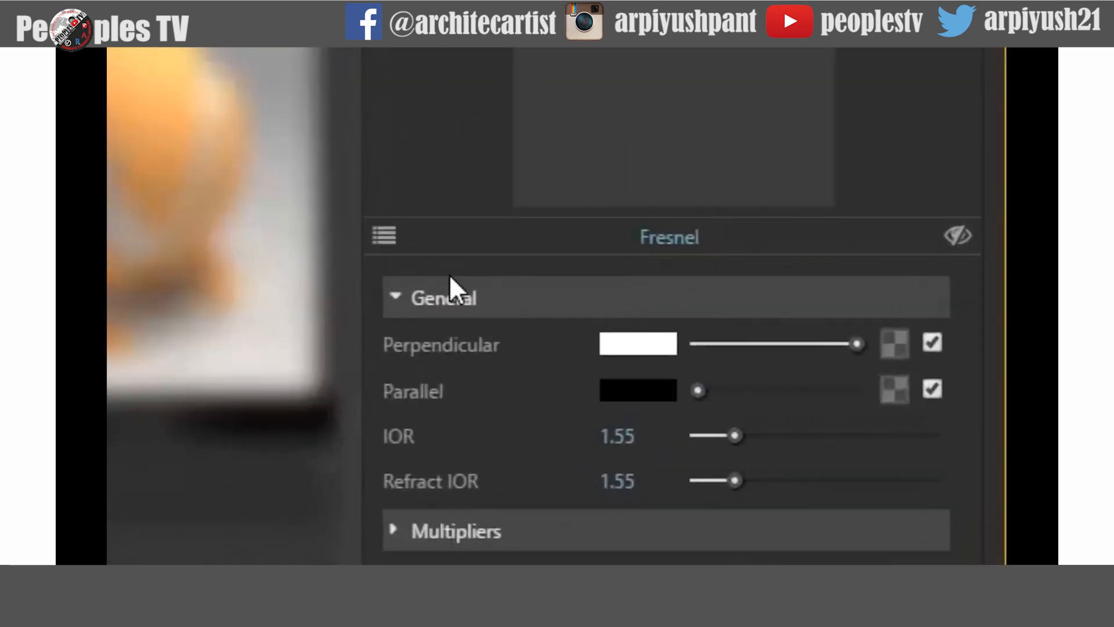
left_click(384, 236)
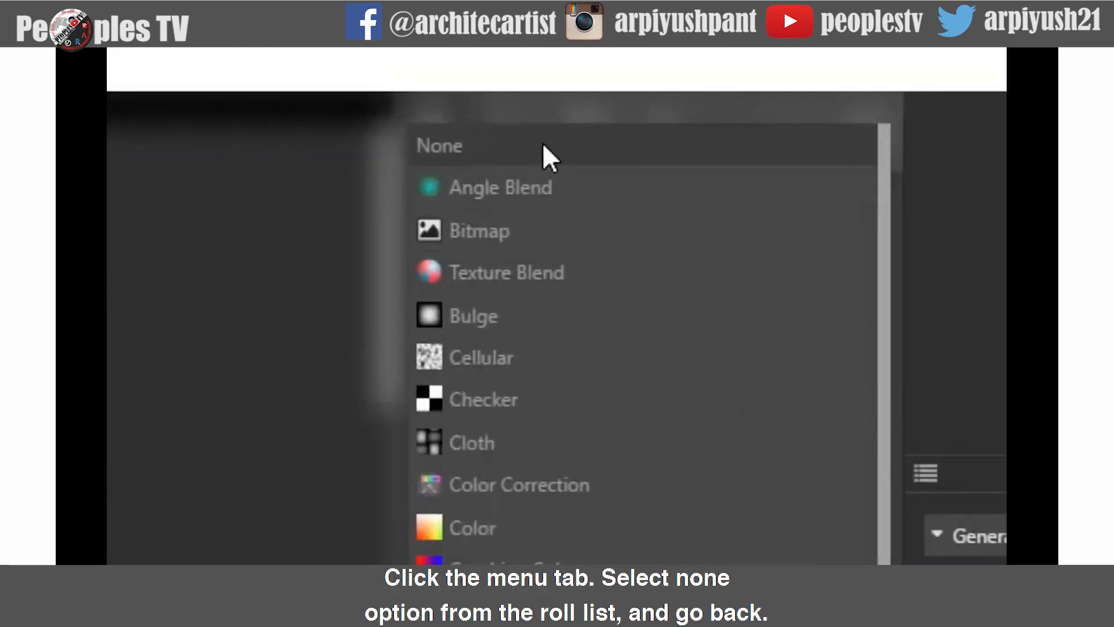
left_click(556, 147)
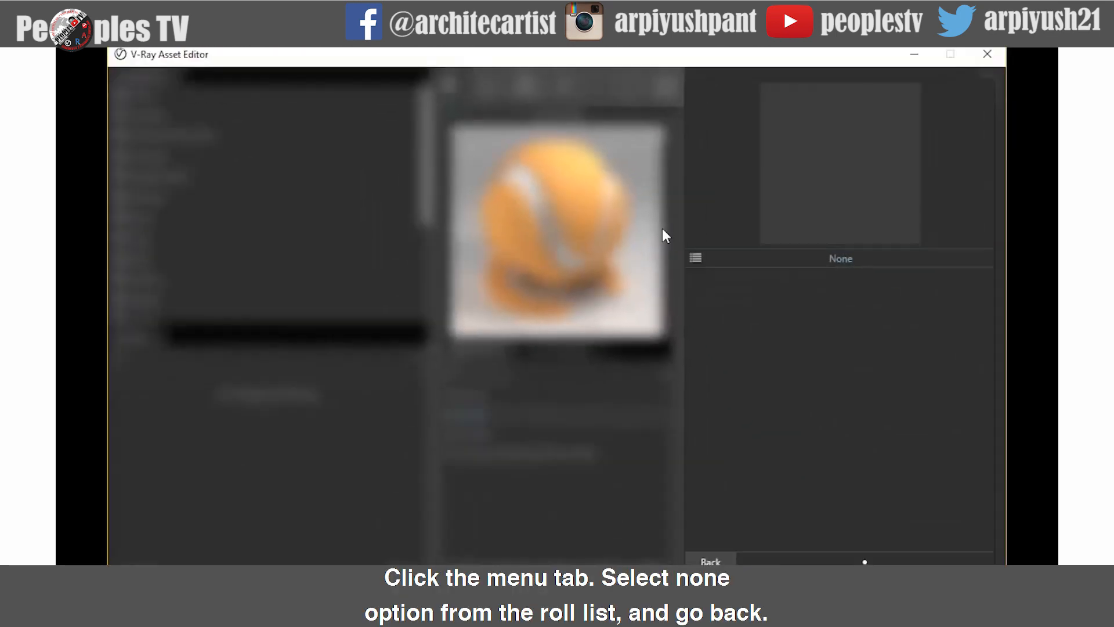
left_click(710, 561)
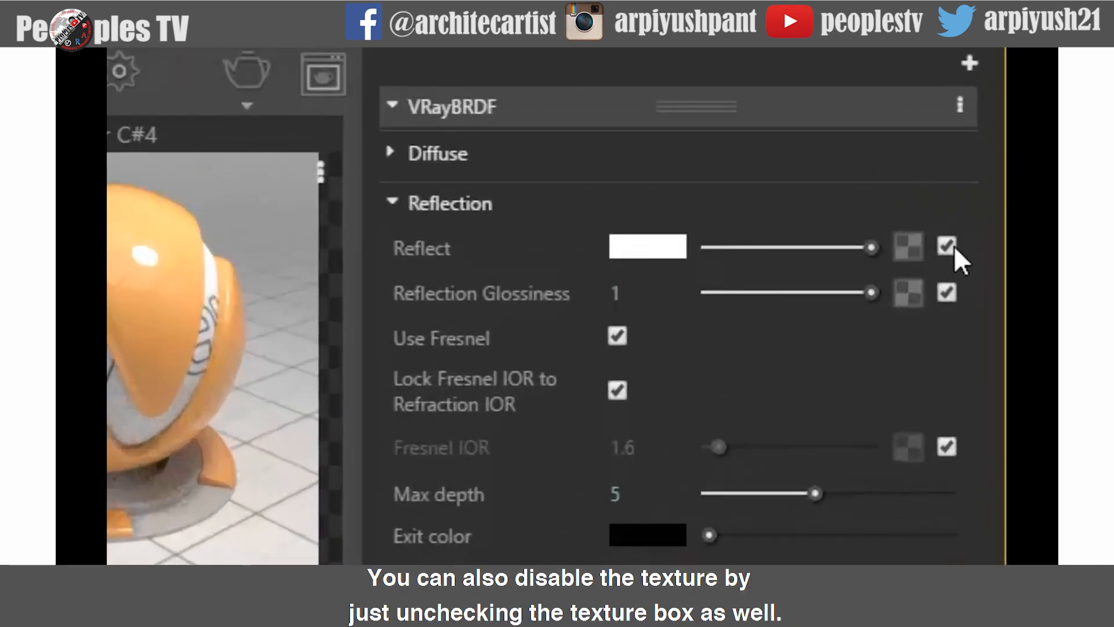
left_click(947, 245)
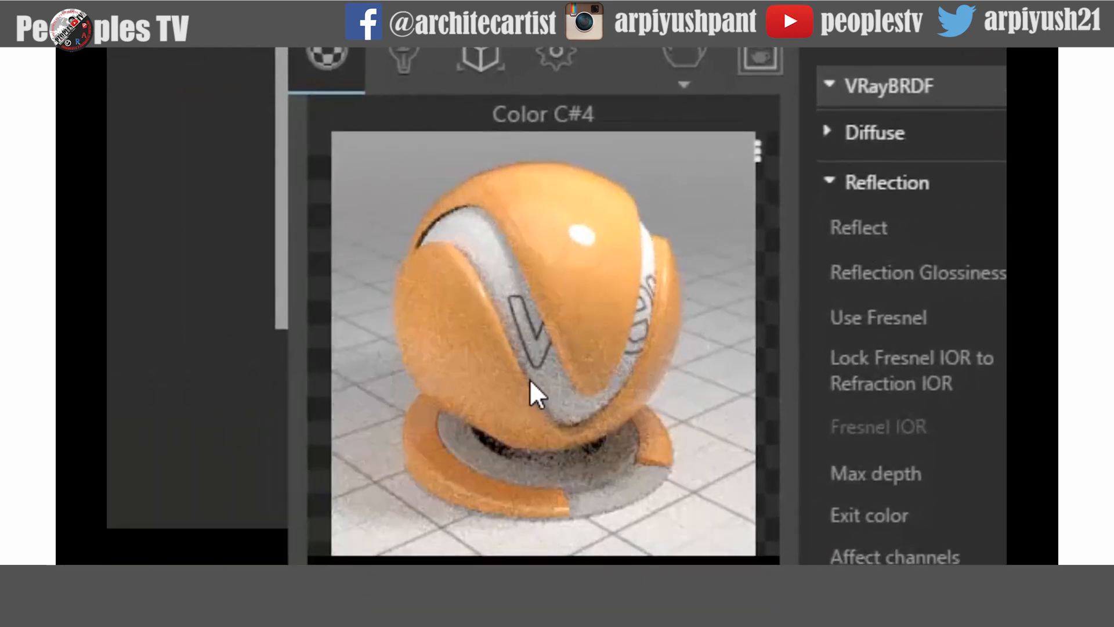
- Turn off Use Fresnel in Color C#4's reflection settings
left_click(819, 303)
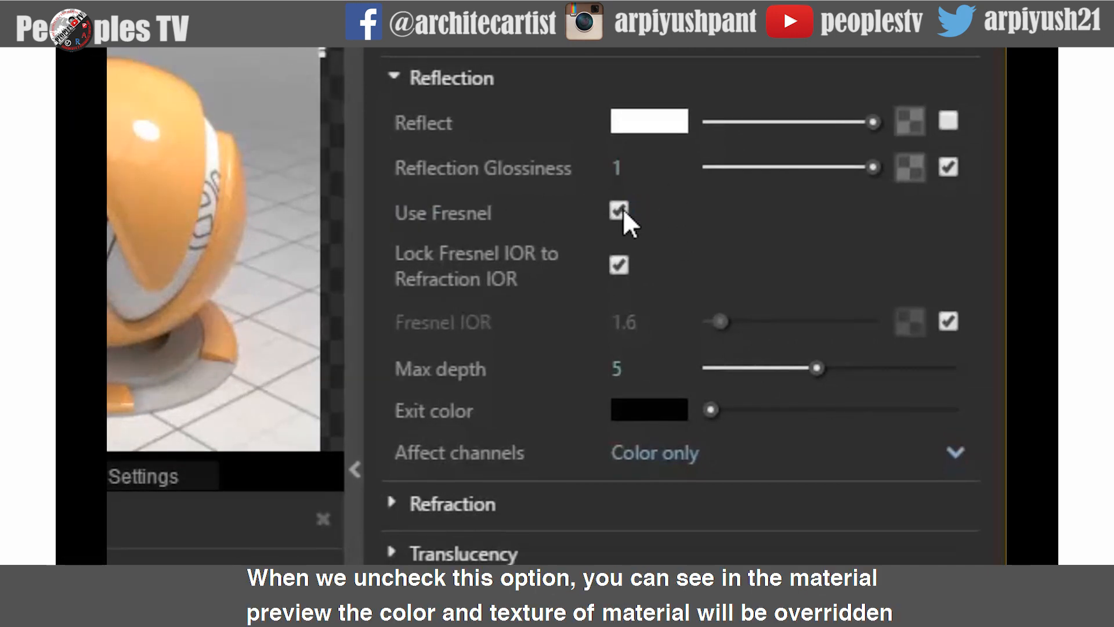
left_click(619, 210)
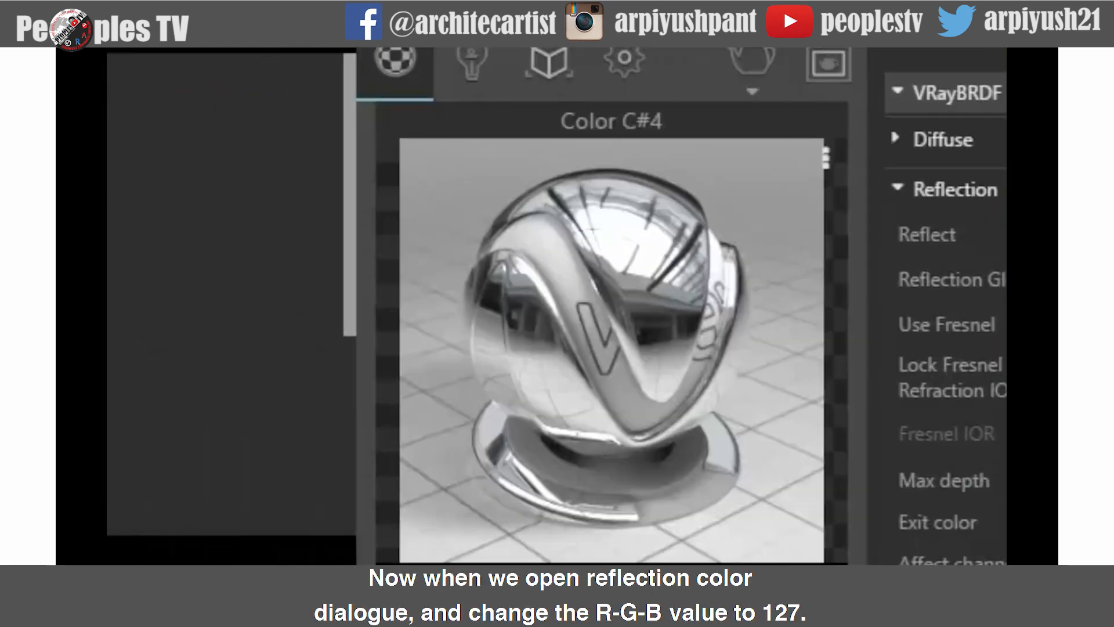
- Set Color C#4's reflect color to medium grey with luminance 120 (RGB 127)
left_click(655, 212)
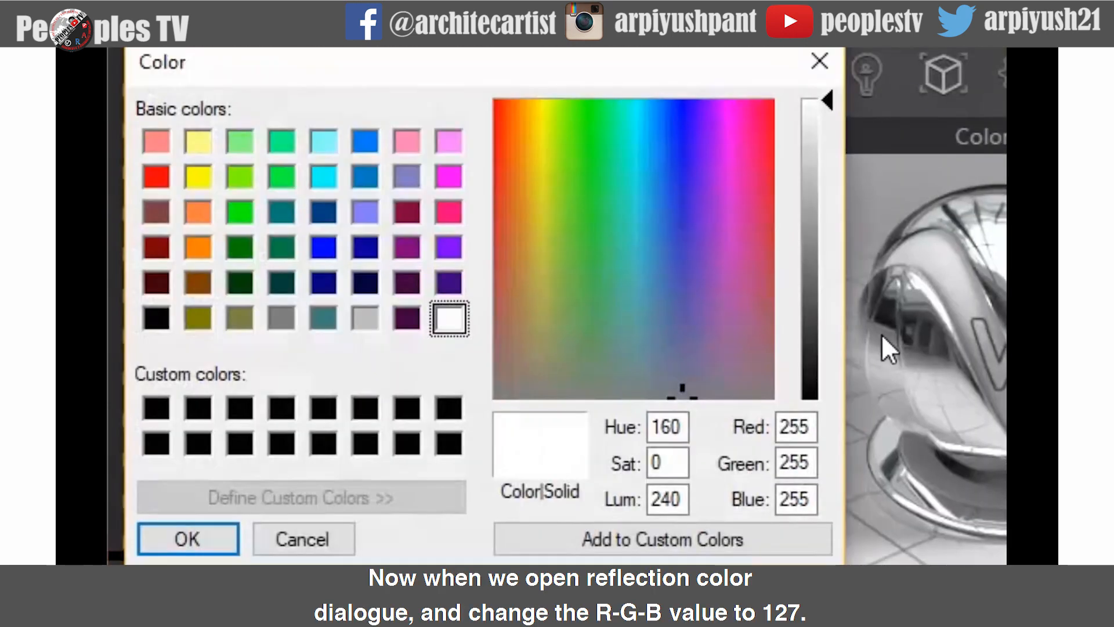
double_click(685, 498)
type("120")
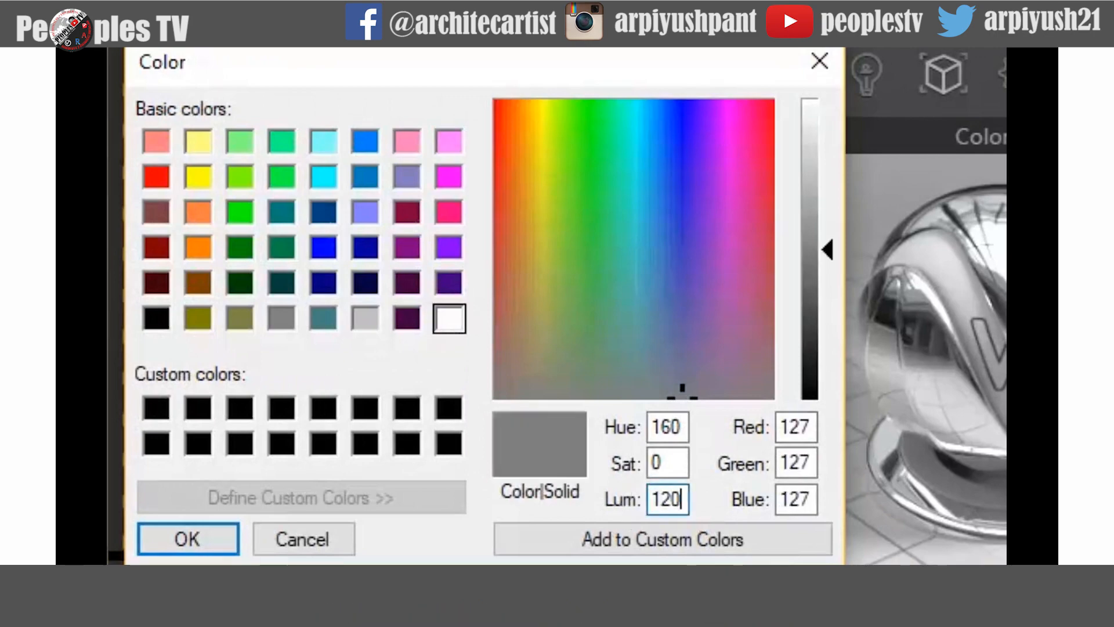
key("Return")
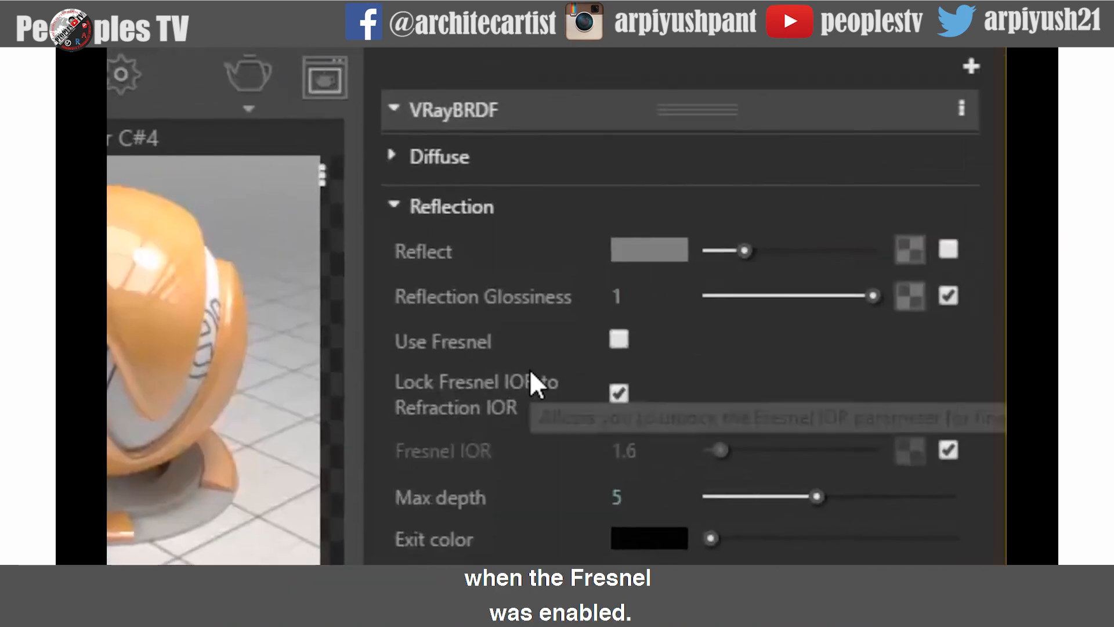
left_click(619, 342)
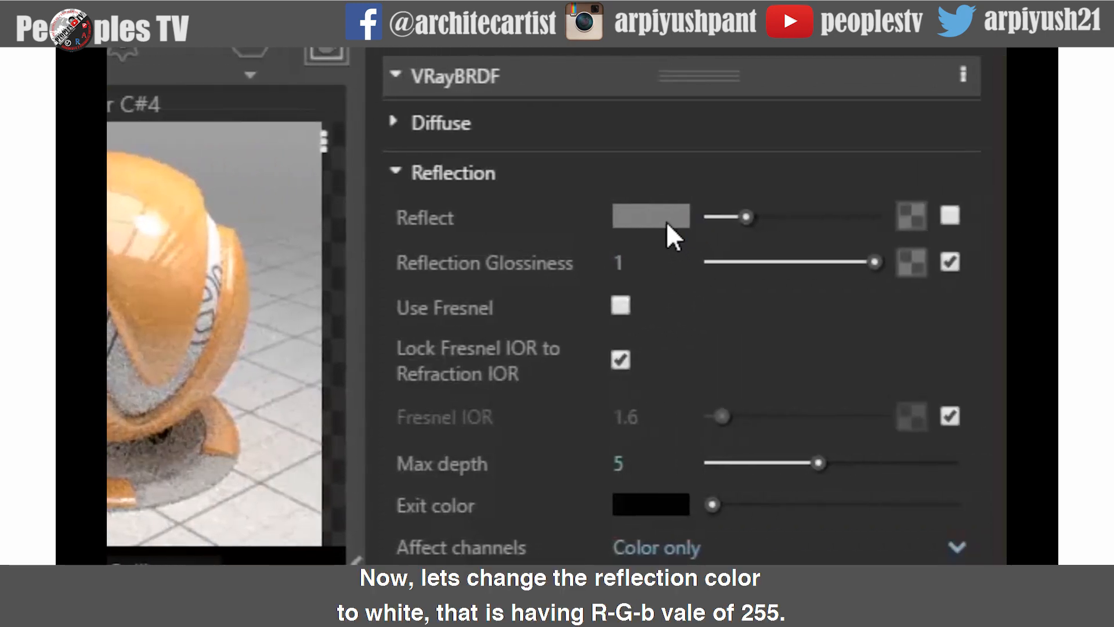
- Set Color C#4's reflect color back to white with luminance 240 (RGB 255) and enable its reflect texture slot
left_click(667, 221)
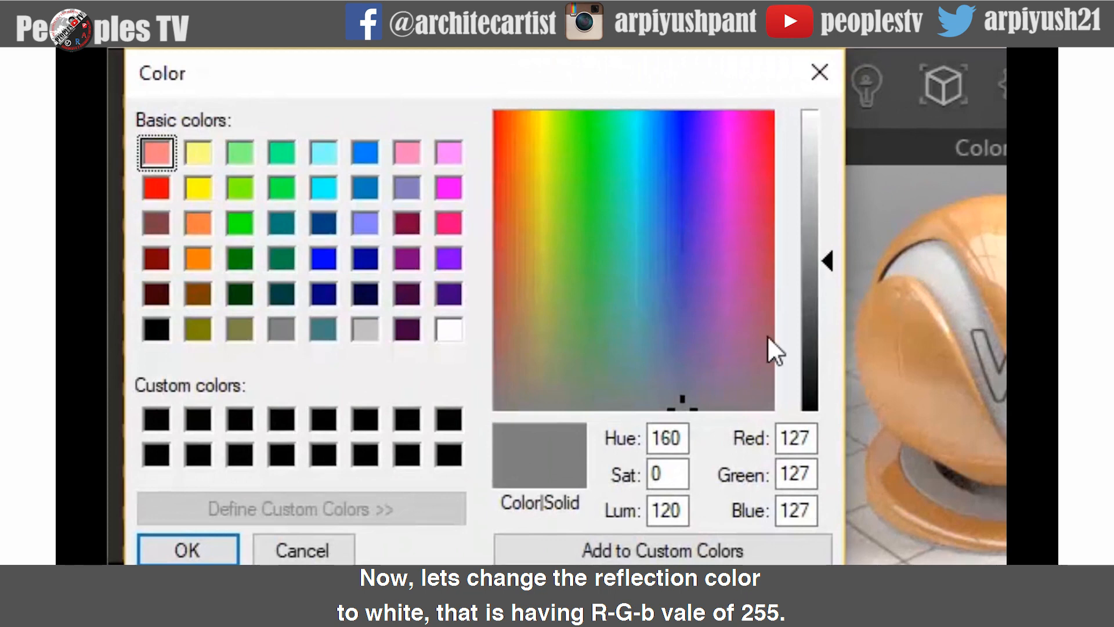
left_click_drag(676, 511, 618, 510)
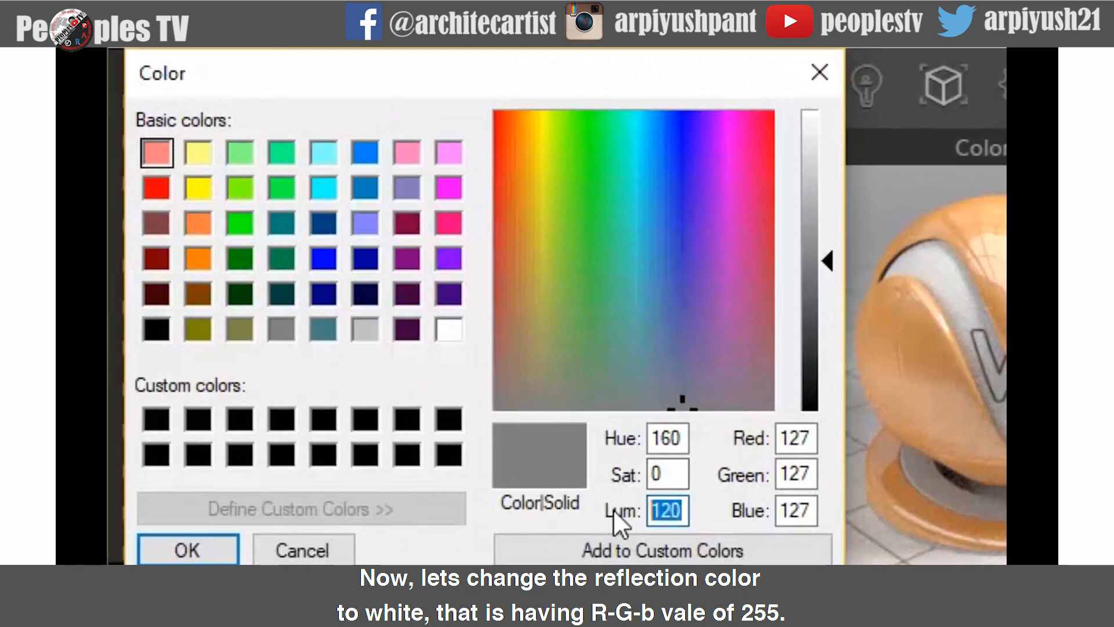
type("240")
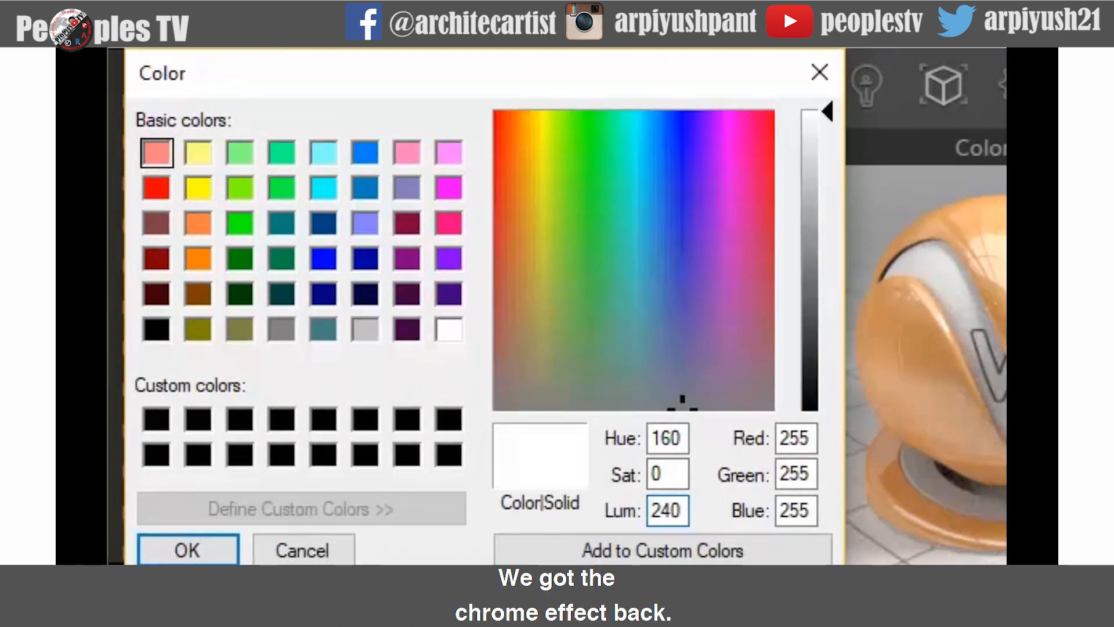
key("Return")
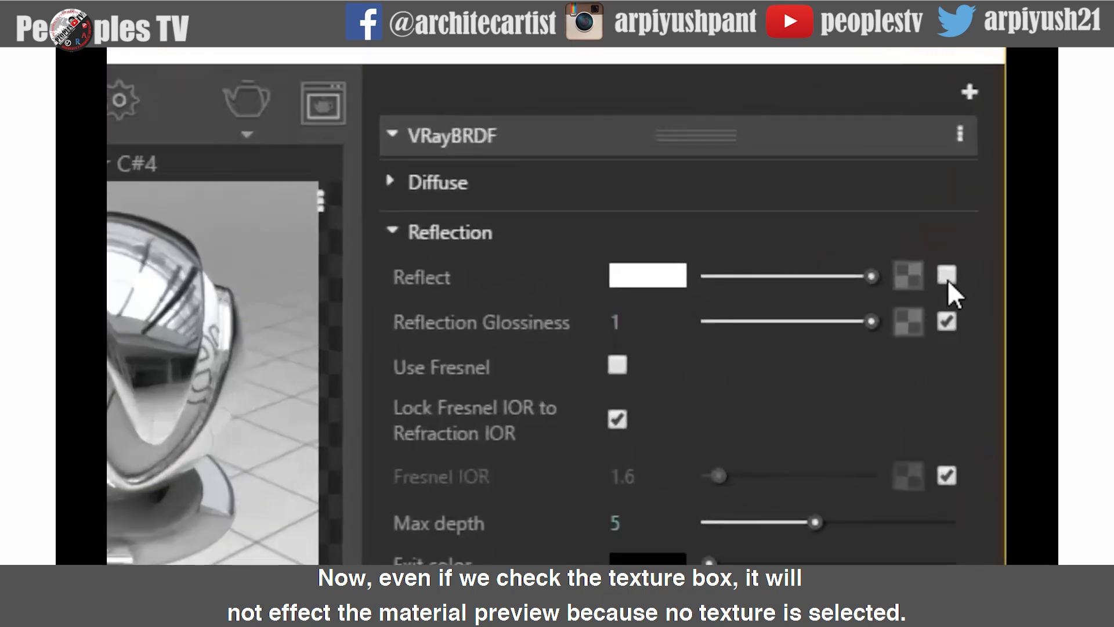
left_click(947, 277)
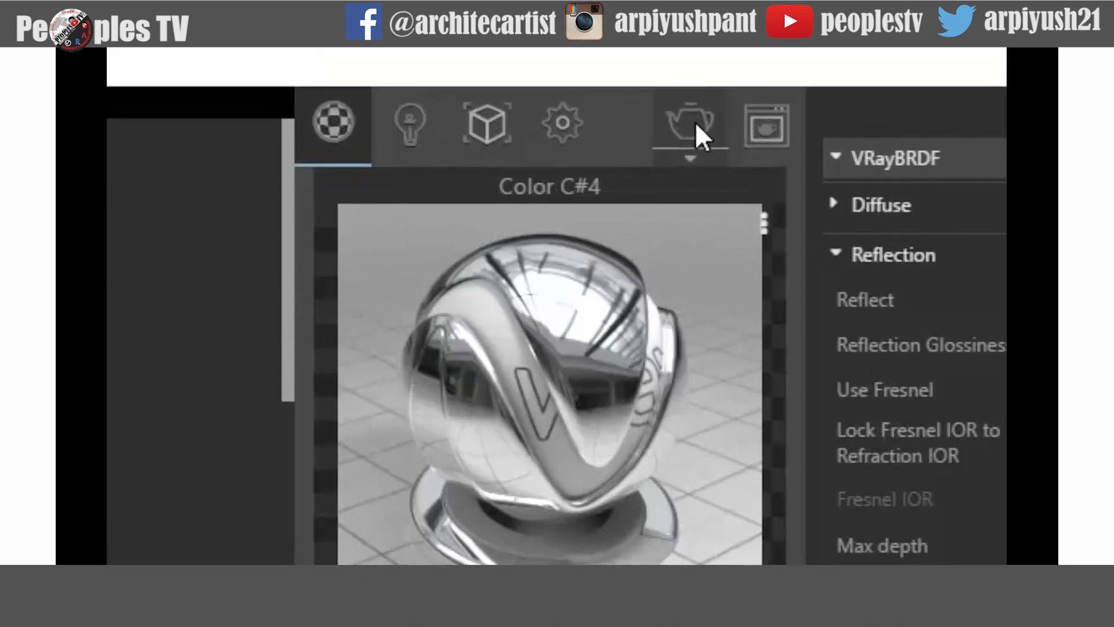
- Change Color C#4's reflect color to medium grey with luminance 120 (RGB 127)
left_click(696, 123)
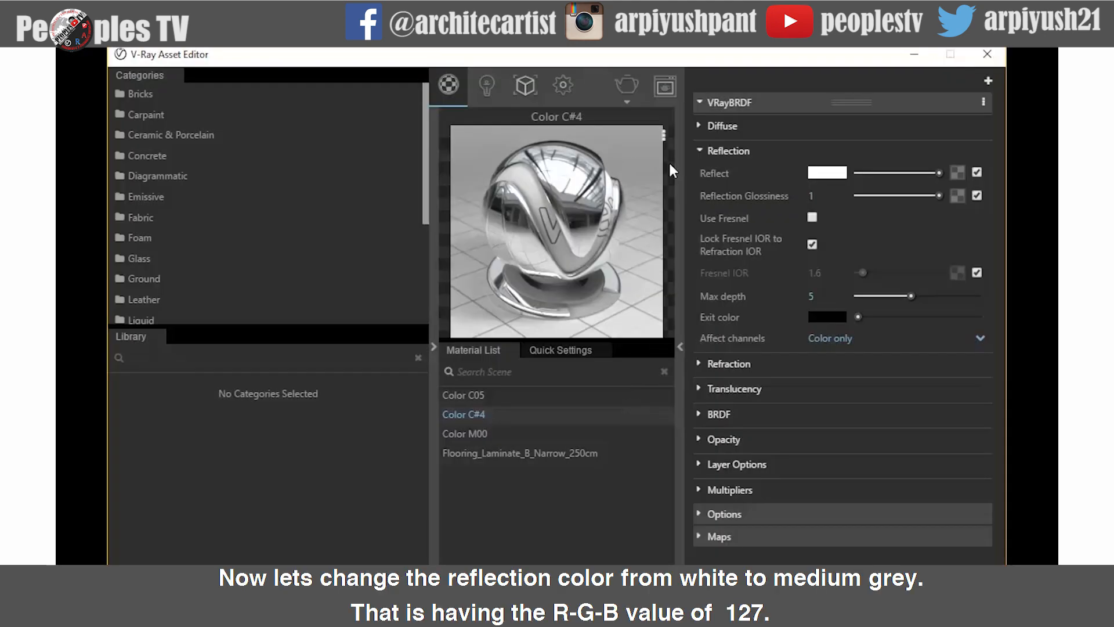
left_click(826, 174)
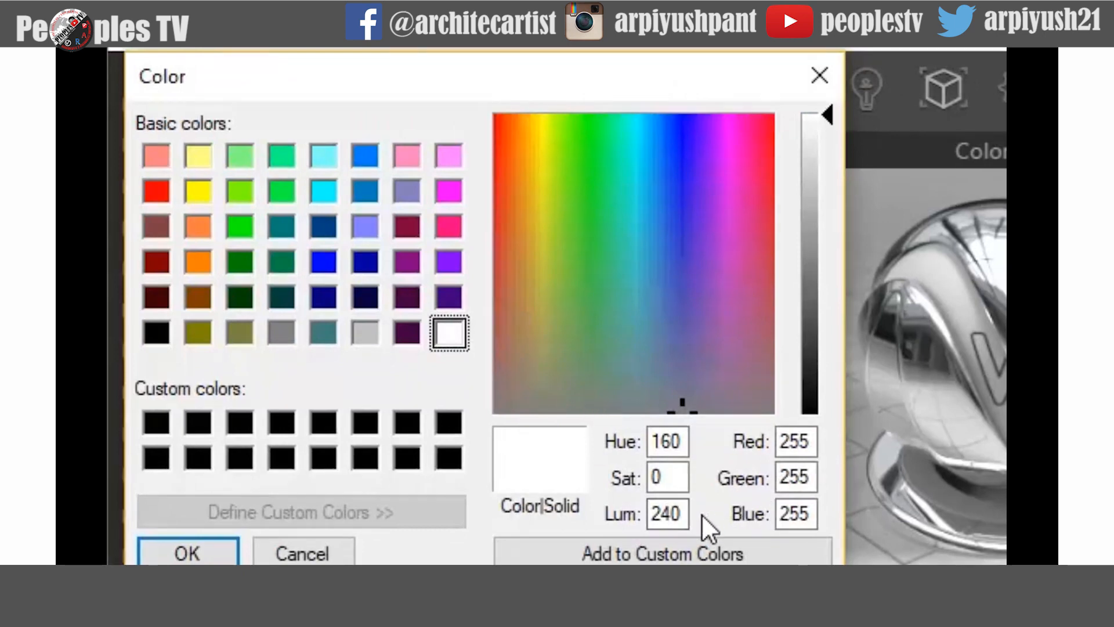
double_click(656, 514)
type("120")
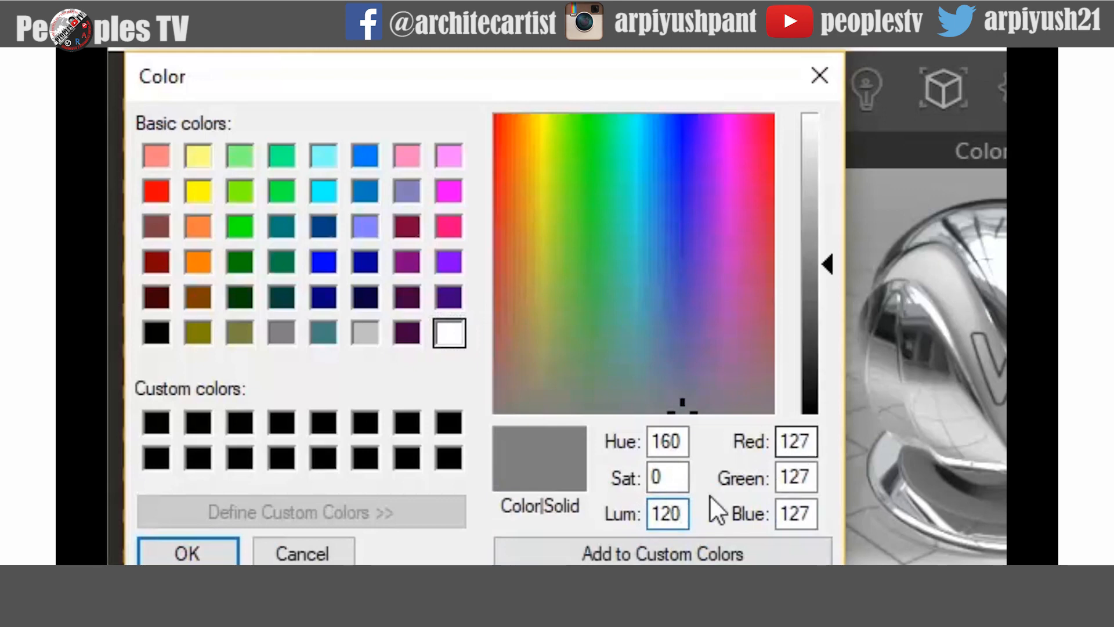
left_click(192, 554)
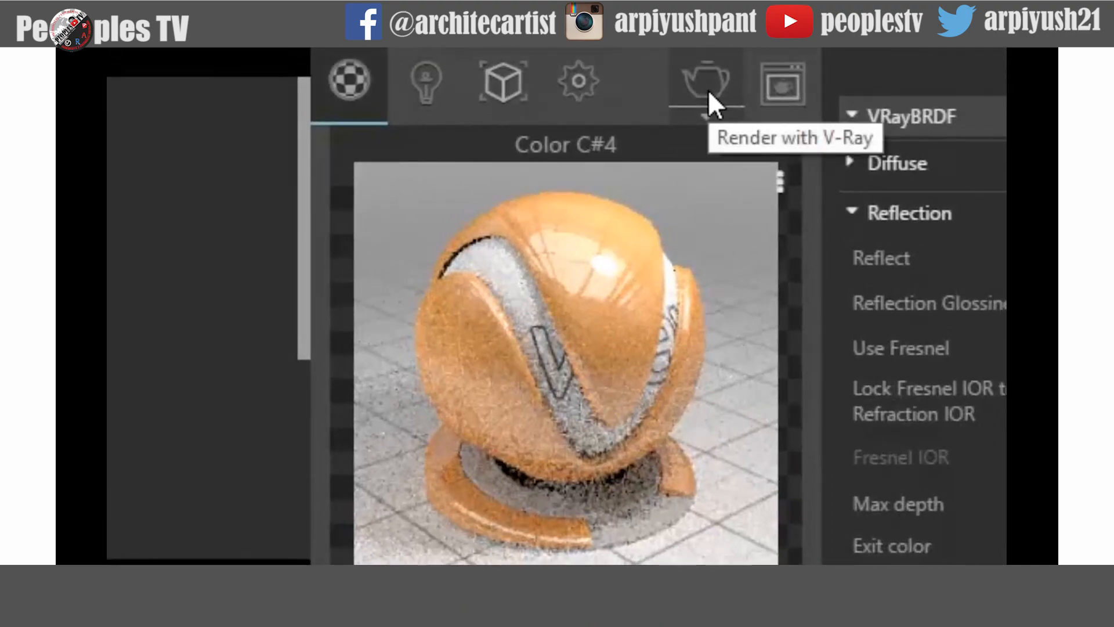
- Render the scene and compare the new render zoomed in against earlier renders in the frame buffer history
left_click(708, 89)
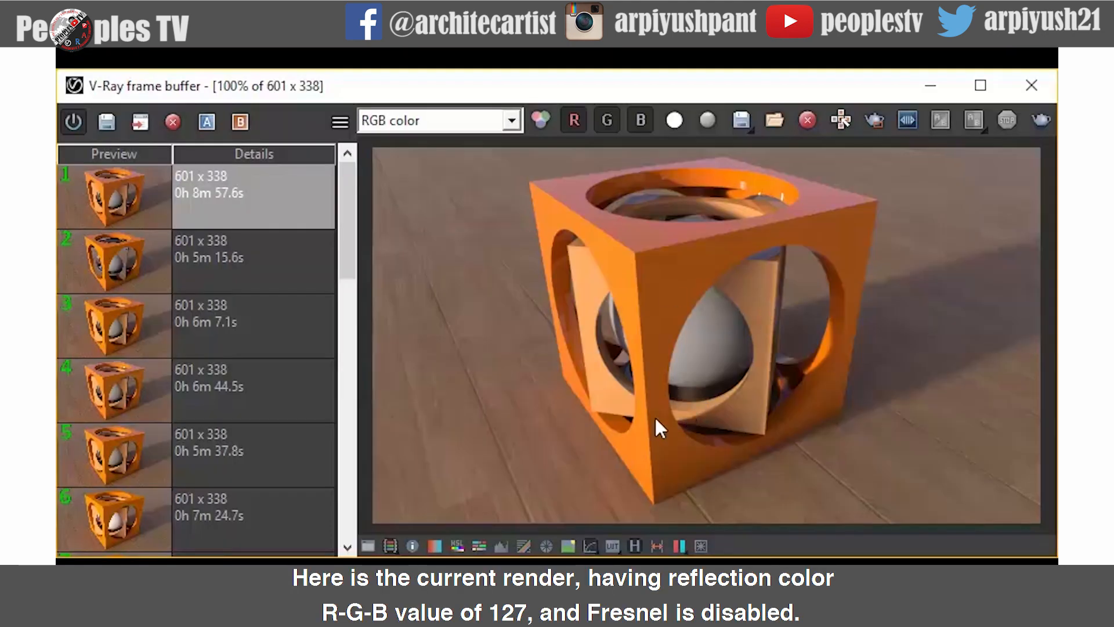
scroll(743, 343, "up", 1)
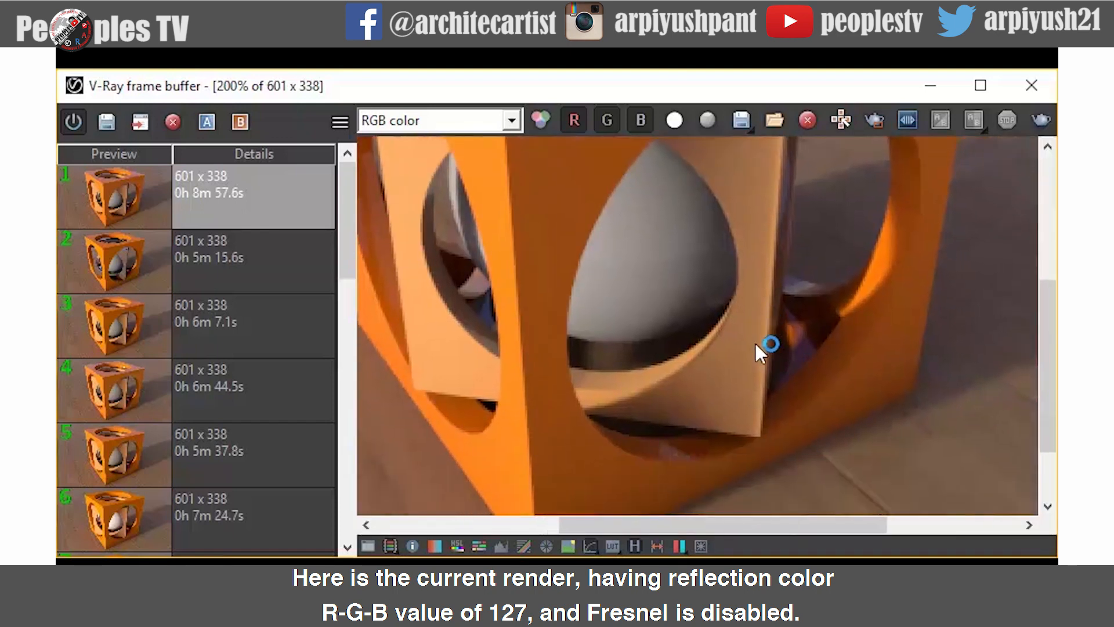
scroll(756, 371, "down", 1)
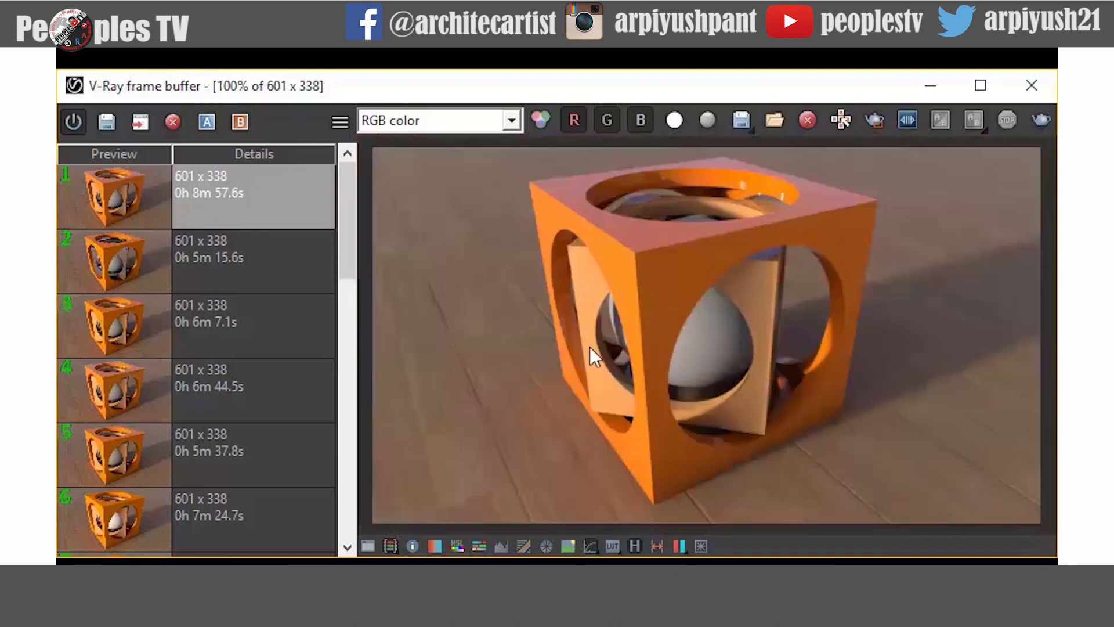
left_click(277, 267)
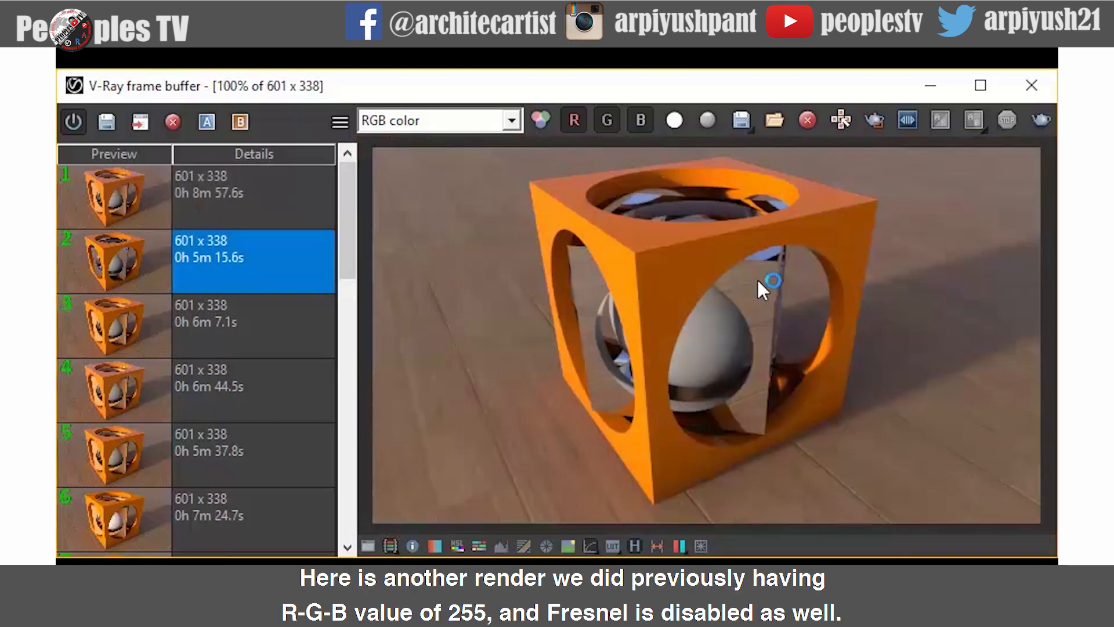
scroll(768, 291, "up", 1)
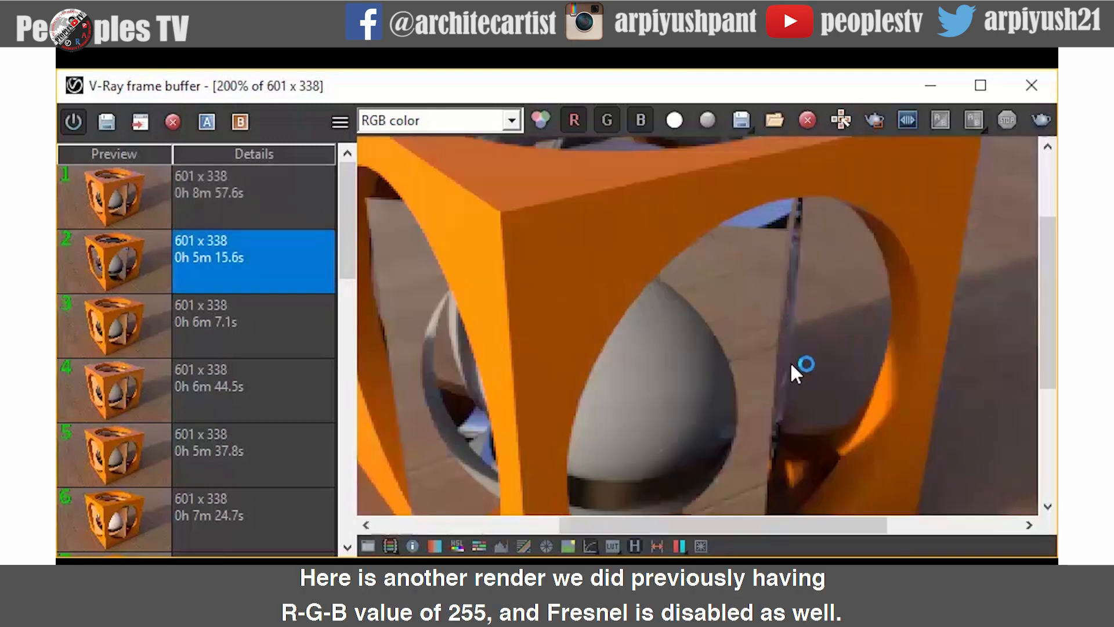
middle_click_drag(793, 392, 799, 337)
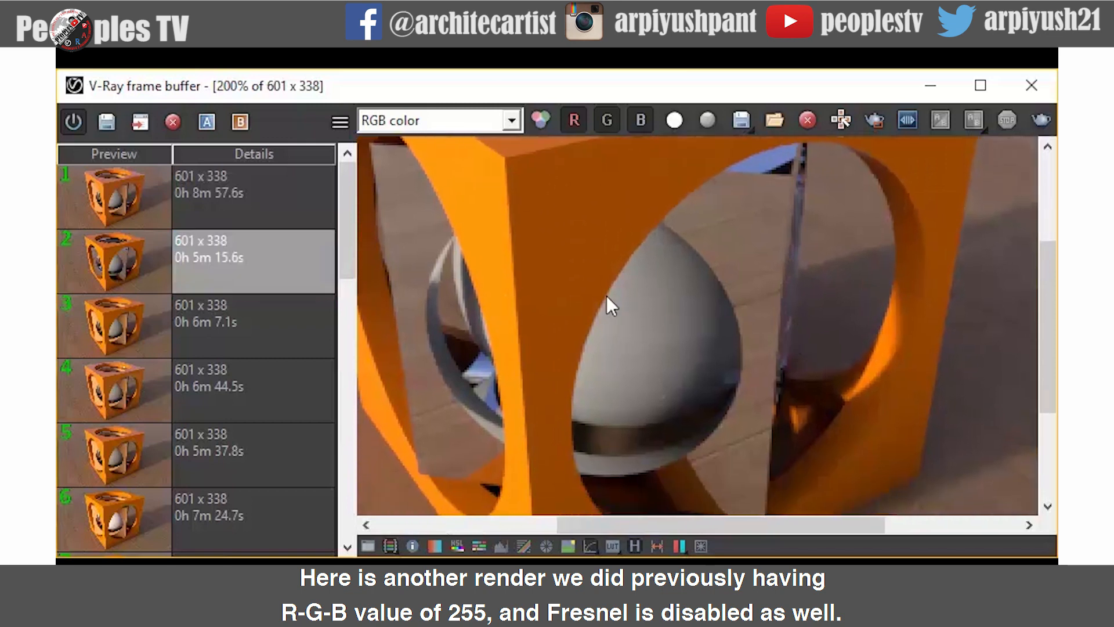
left_click(249, 195)
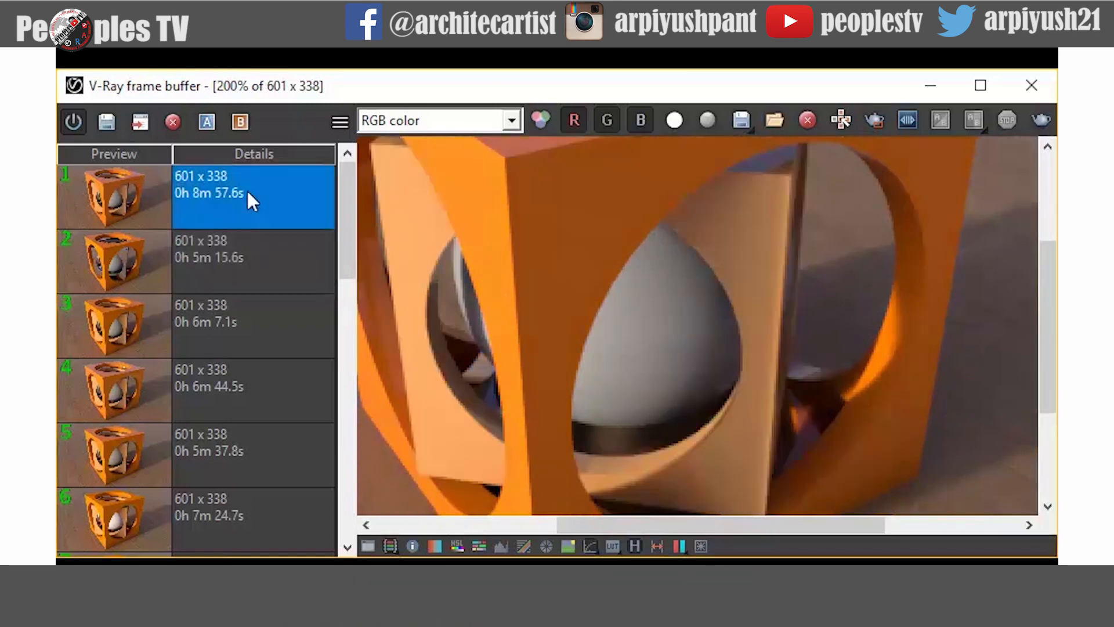
left_click(248, 311)
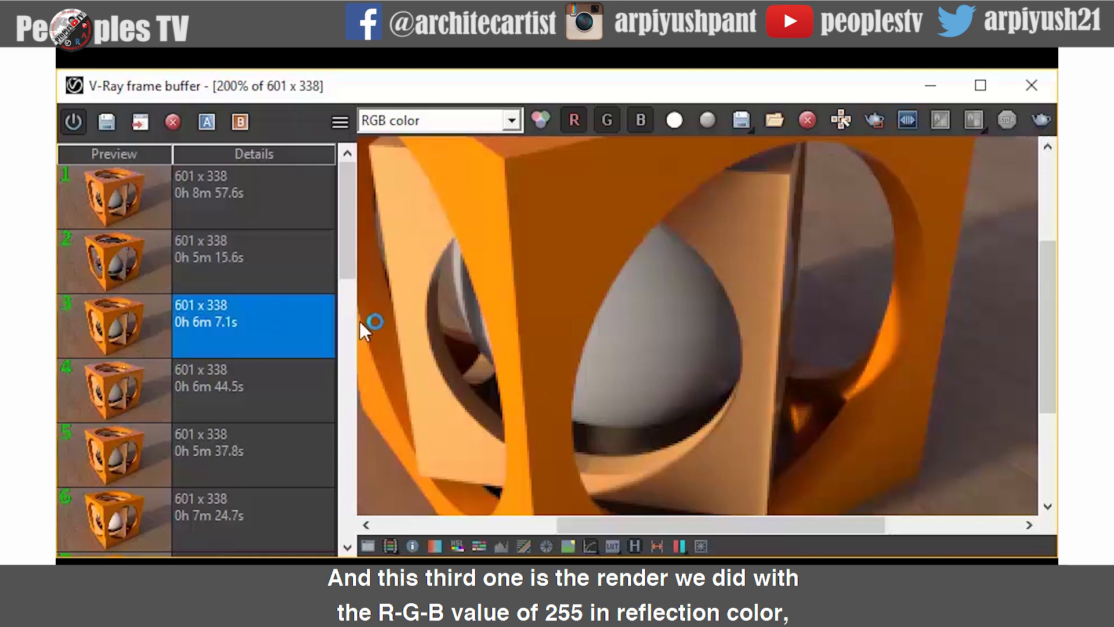
scroll(739, 350, "down", 1)
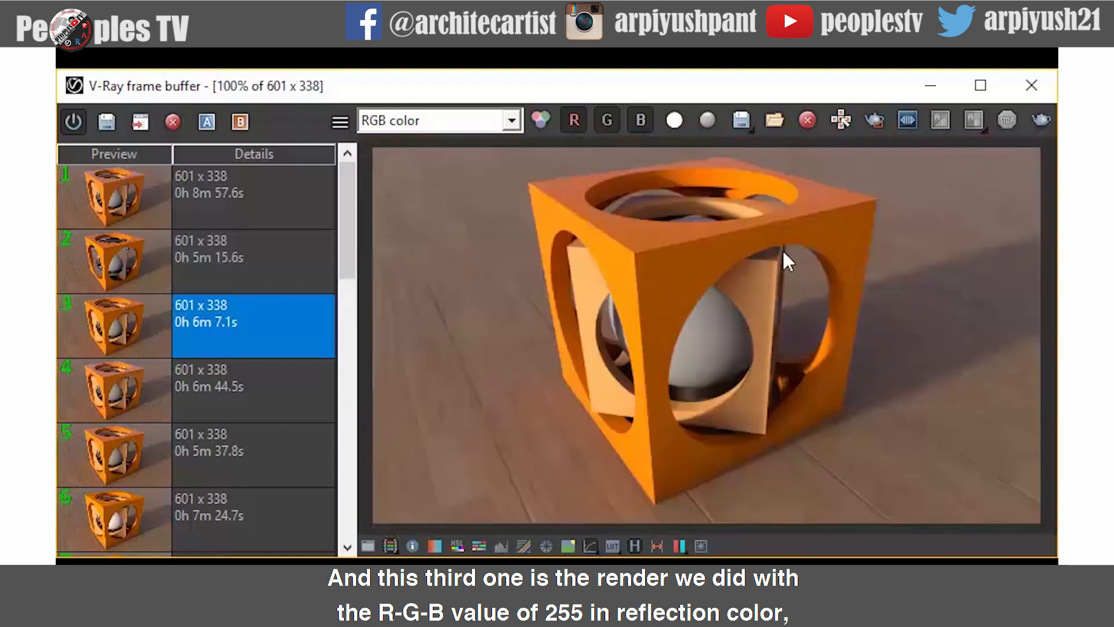
left_click(268, 395)
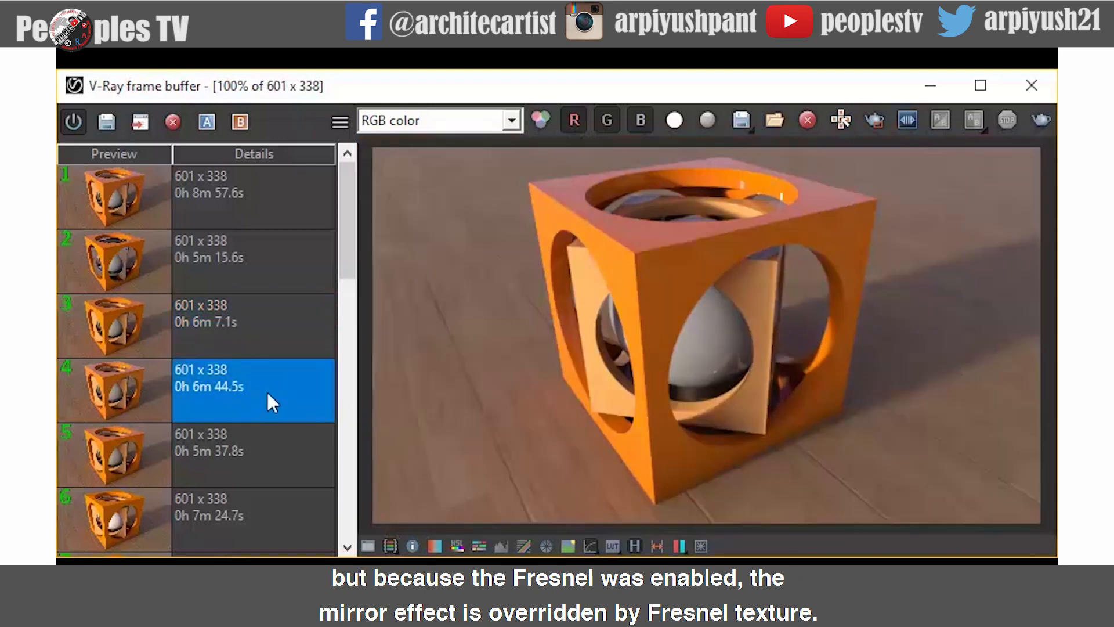
scroll(787, 314, "up", 1)
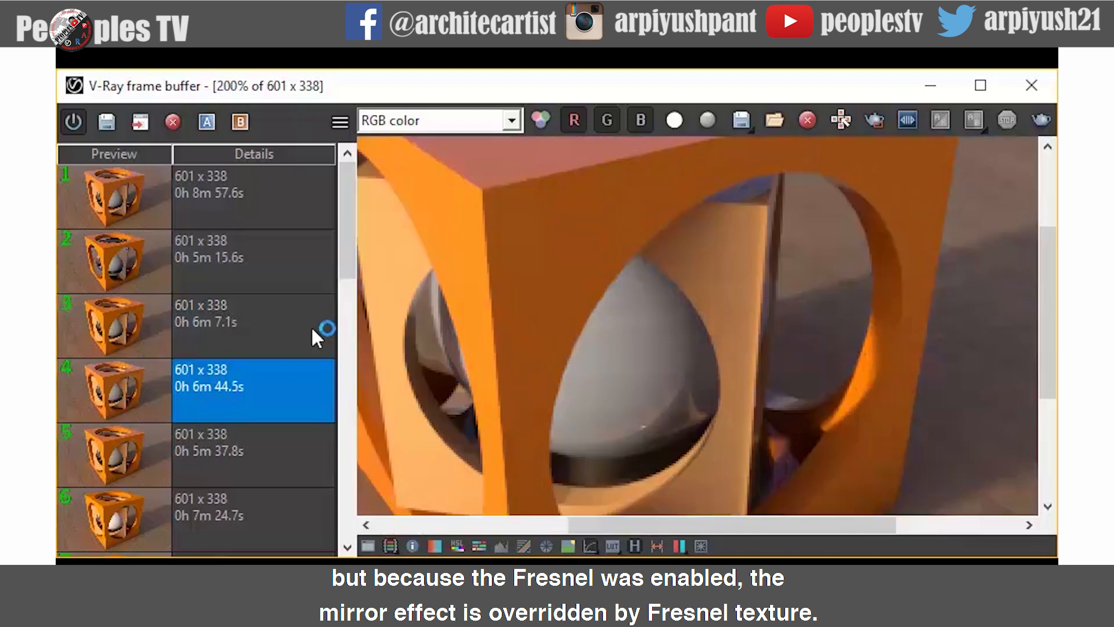
left_click(236, 256)
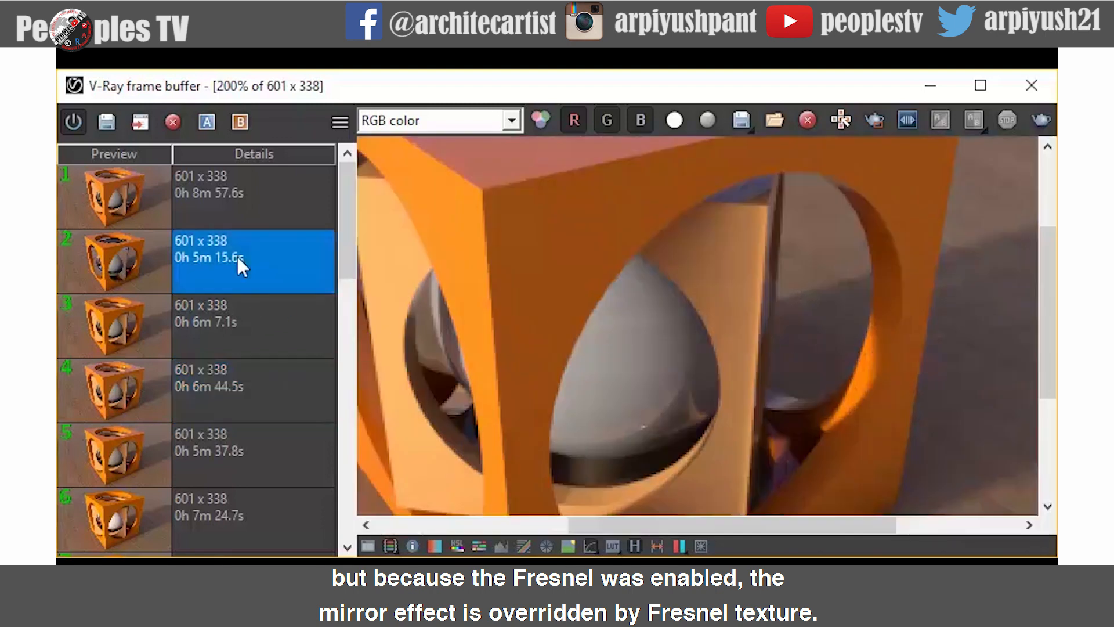
left_click(236, 203)
scroll(579, 297, "down", 1)
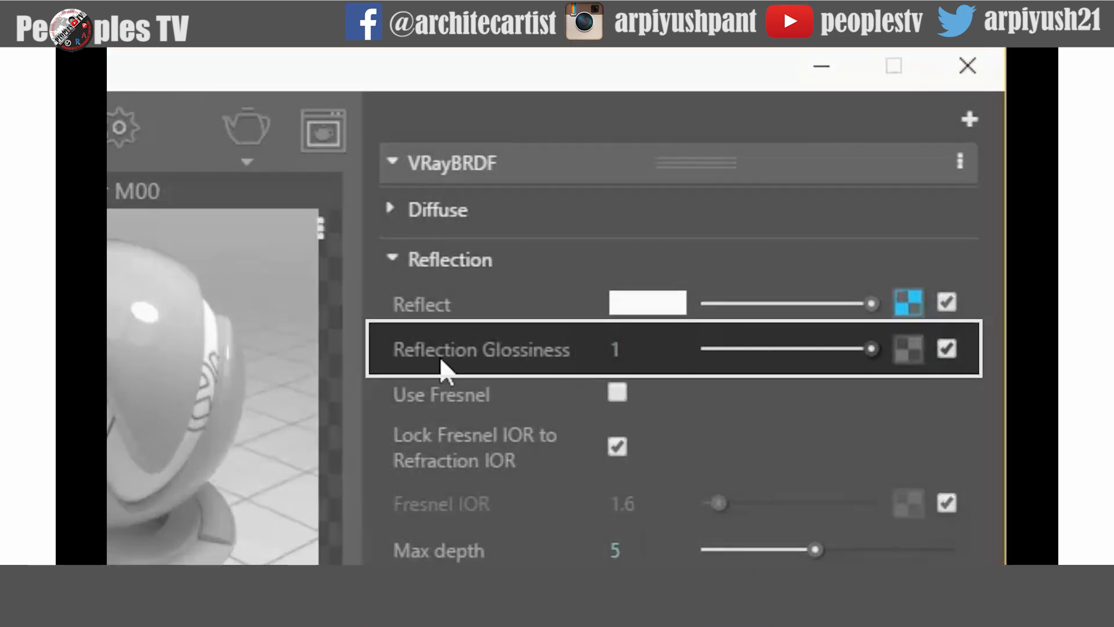
- Examine the Reflection Glossiness and Max depth settings while switching between the C#4, C05 and M00 materials
mouse_move(441, 356)
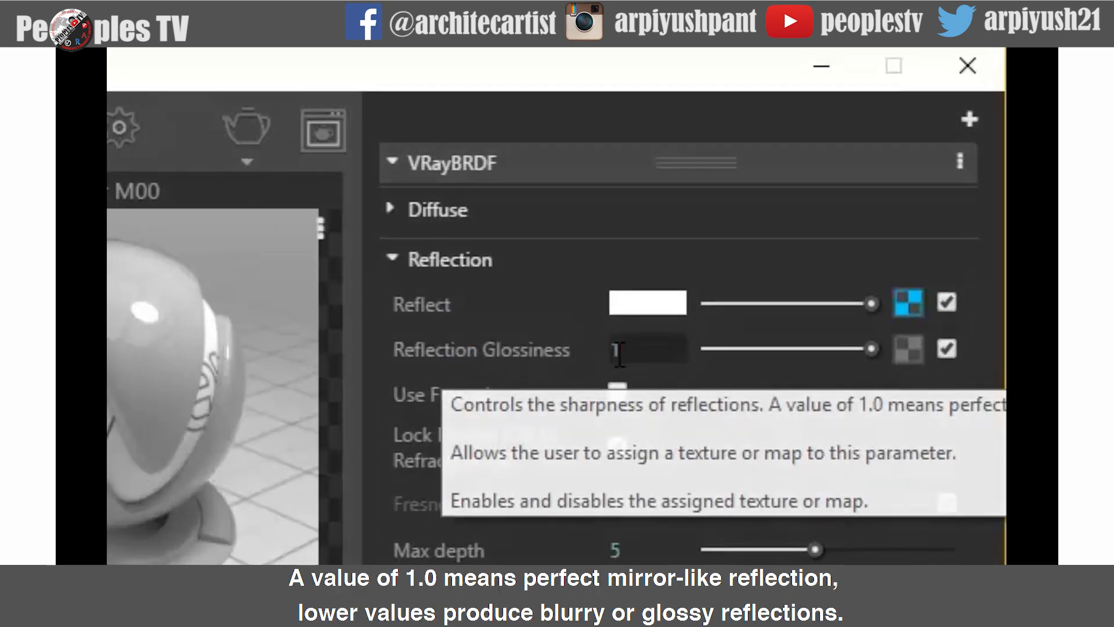
mouse_move(638, 345)
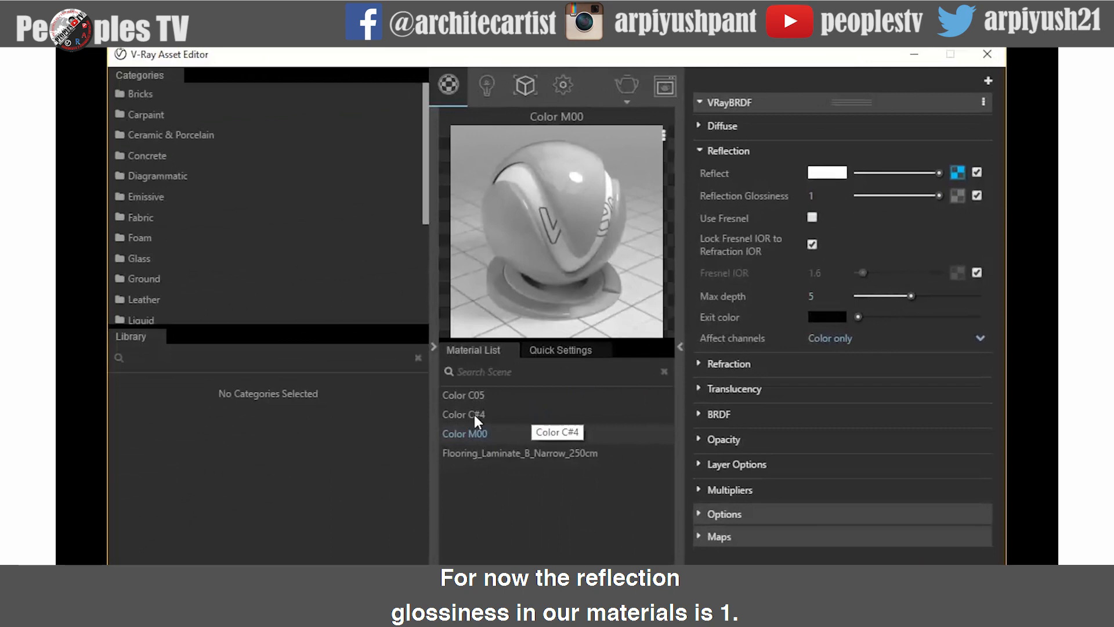
left_click(472, 412)
left_click(477, 394)
left_click(489, 435)
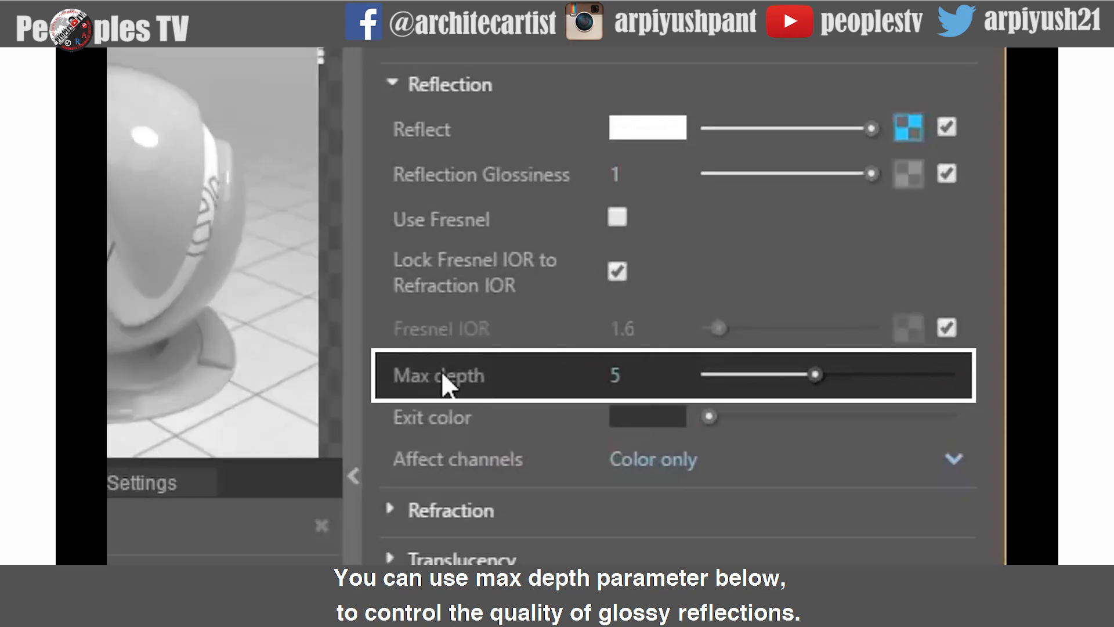
mouse_move(462, 375)
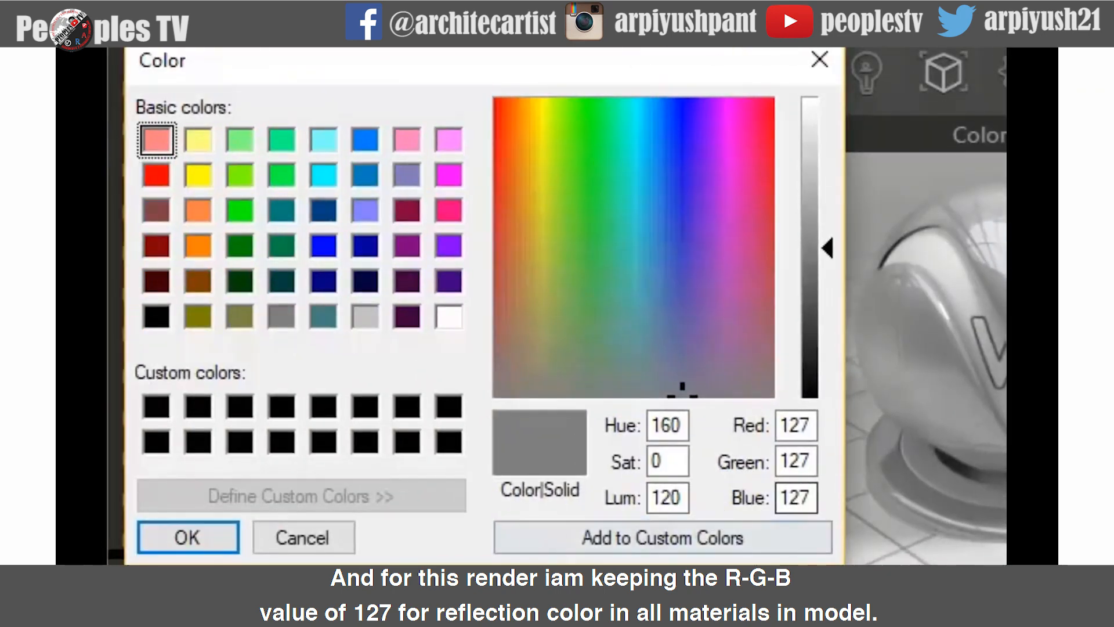
- Confirm Color M00's reflect color as medium grey RGB 127, then render the scene and zoom into the result
left_click(195, 536)
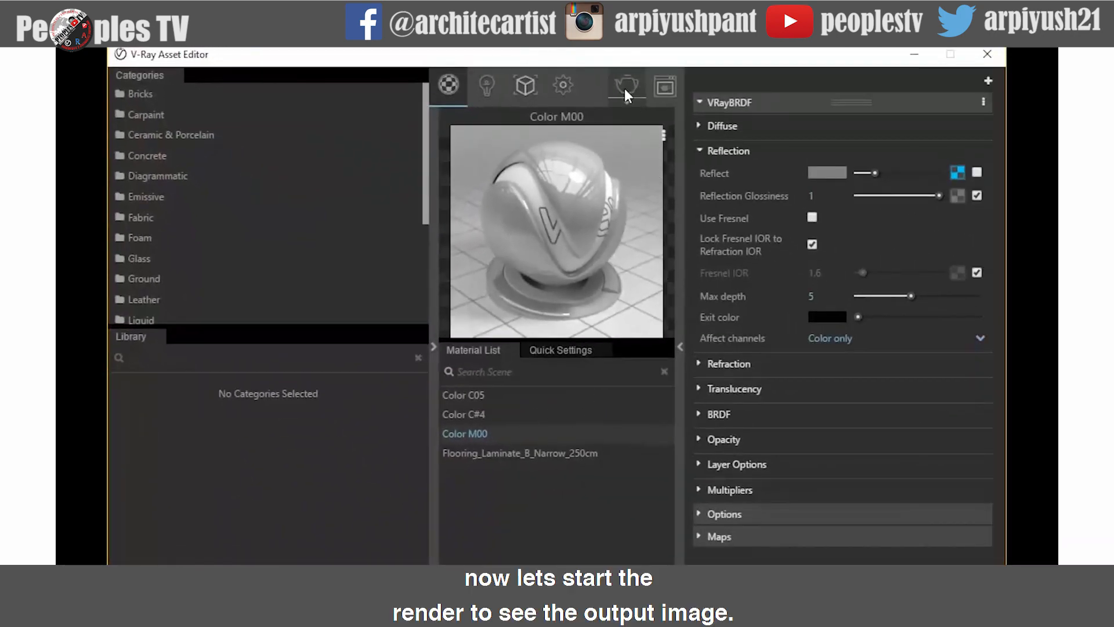
left_click(624, 88)
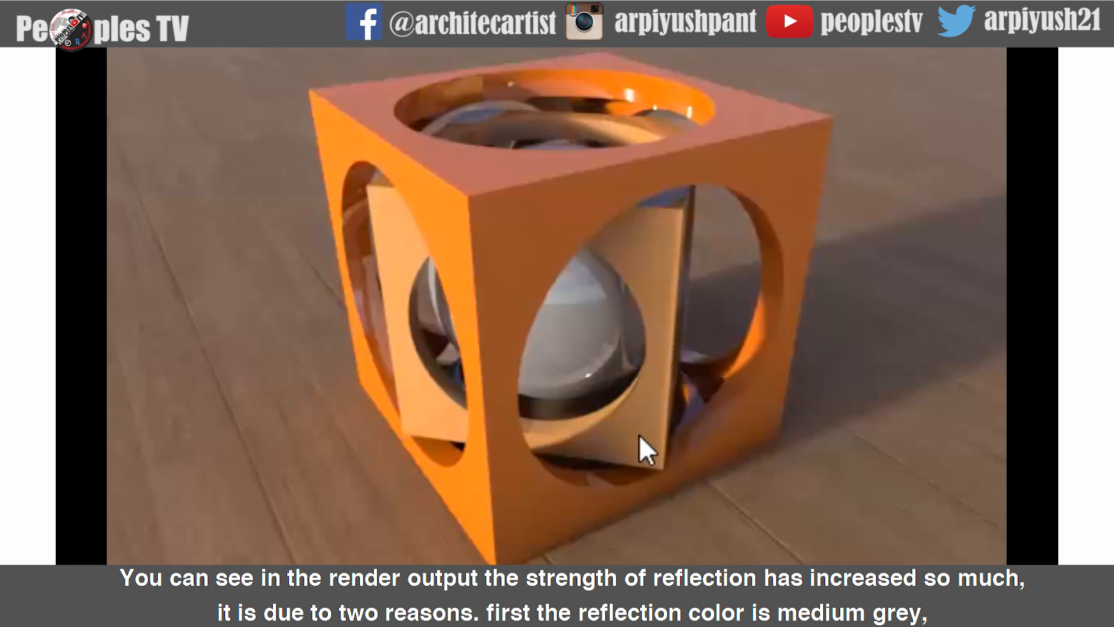
scroll(639, 434, "up", 1)
scroll(648, 300, "down", 2)
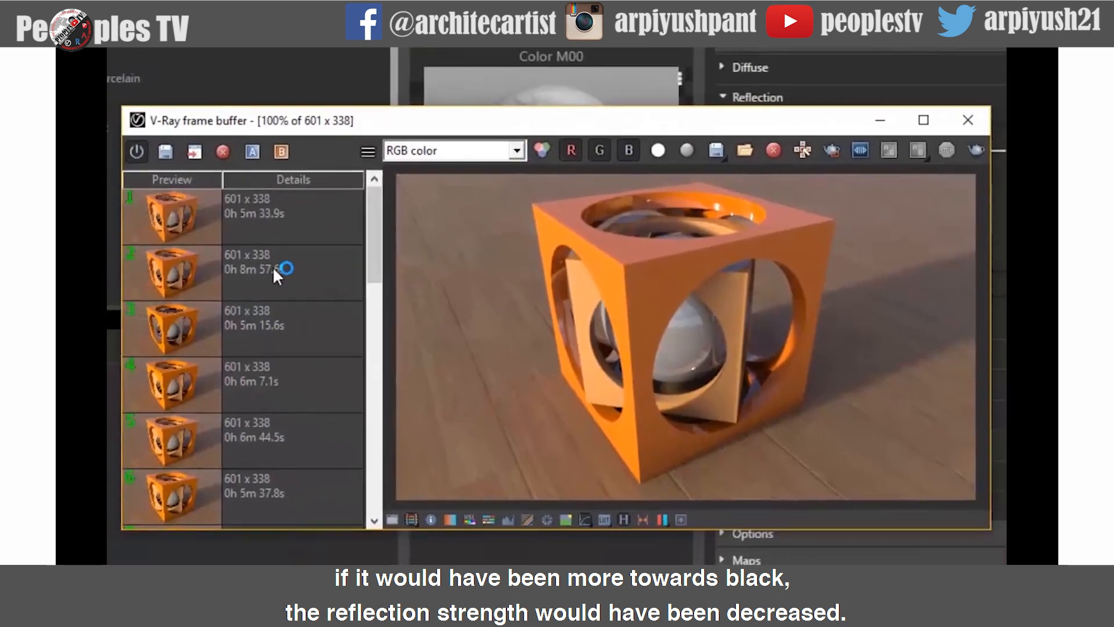
- Compare earlier renders in the frame buffer history, zooming in and out on the sphere
left_click(272, 268)
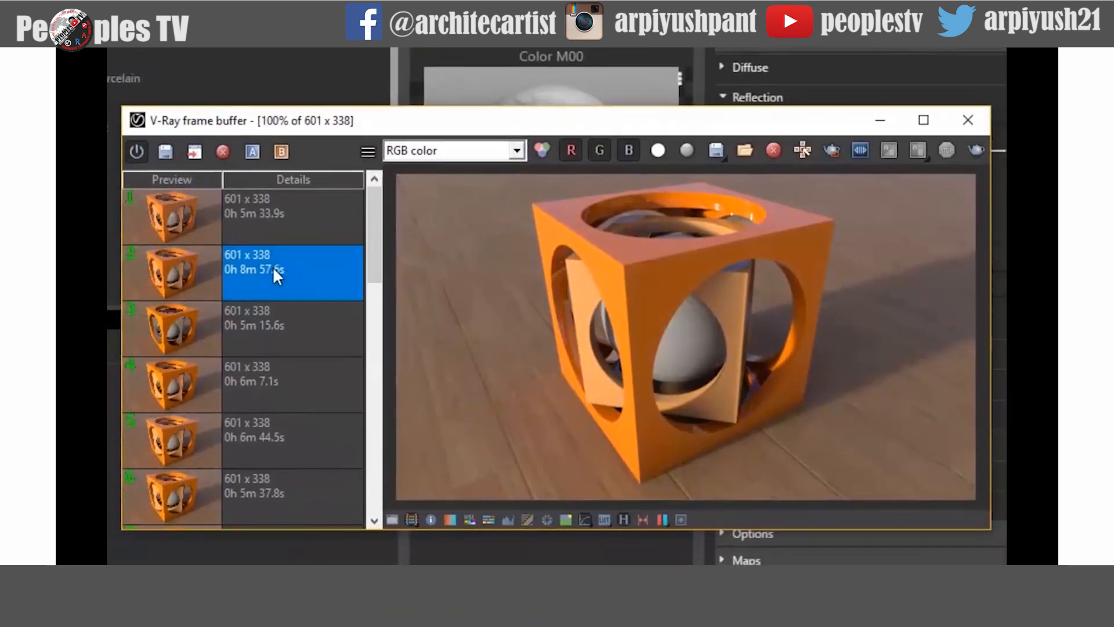
left_click(299, 218)
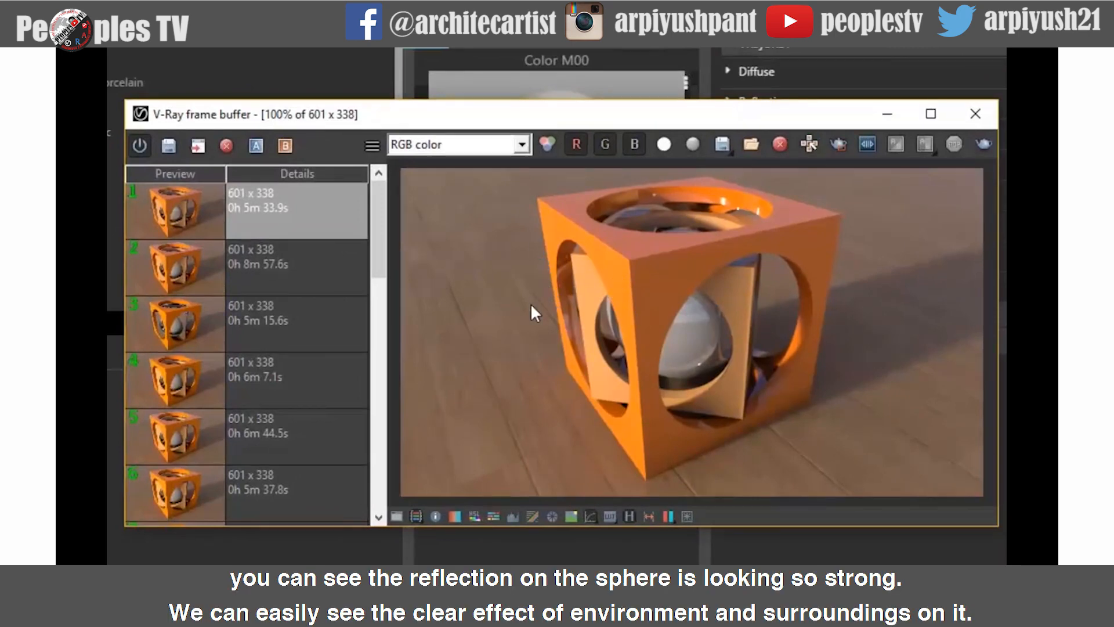
scroll(698, 359, "up", 1)
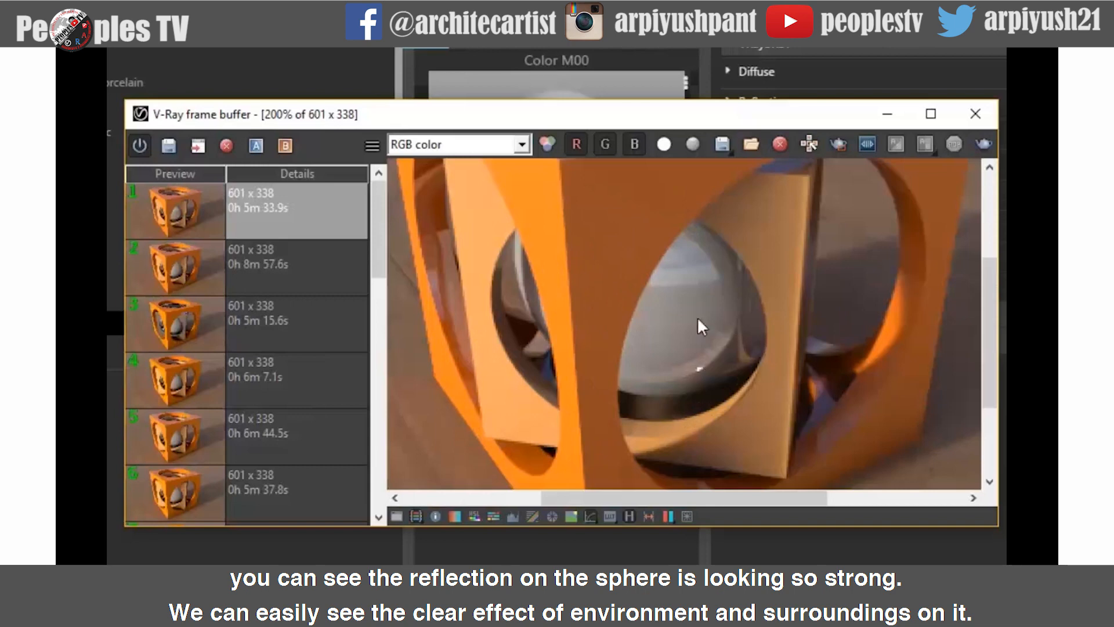
scroll(695, 331, "down", 1)
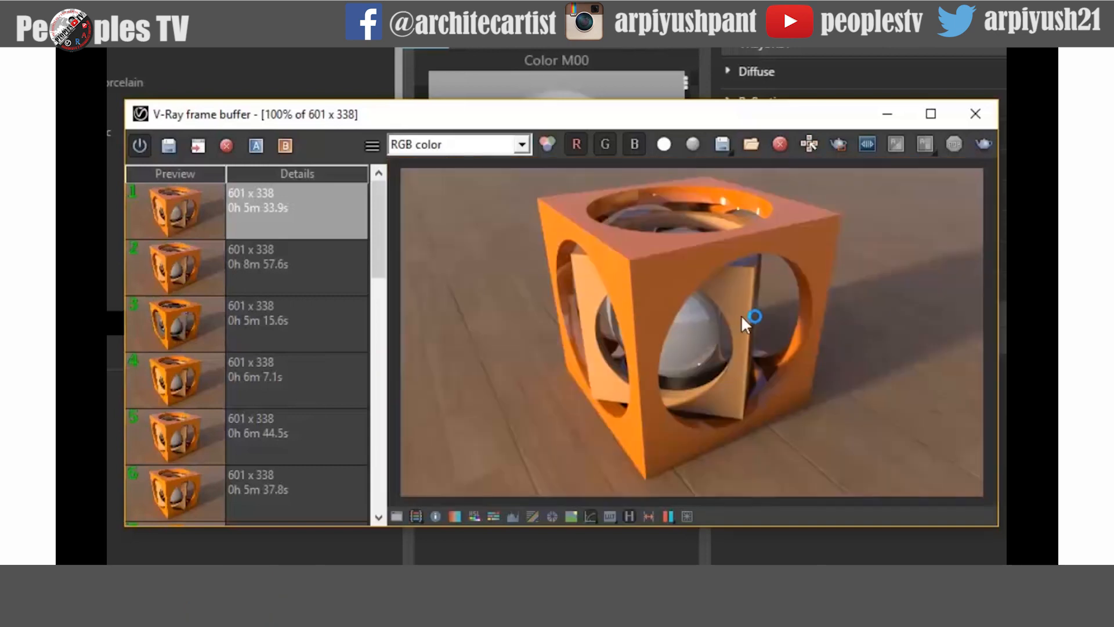
- Set Color M00's Reflection Glossiness to 0.75
left_click(888, 116)
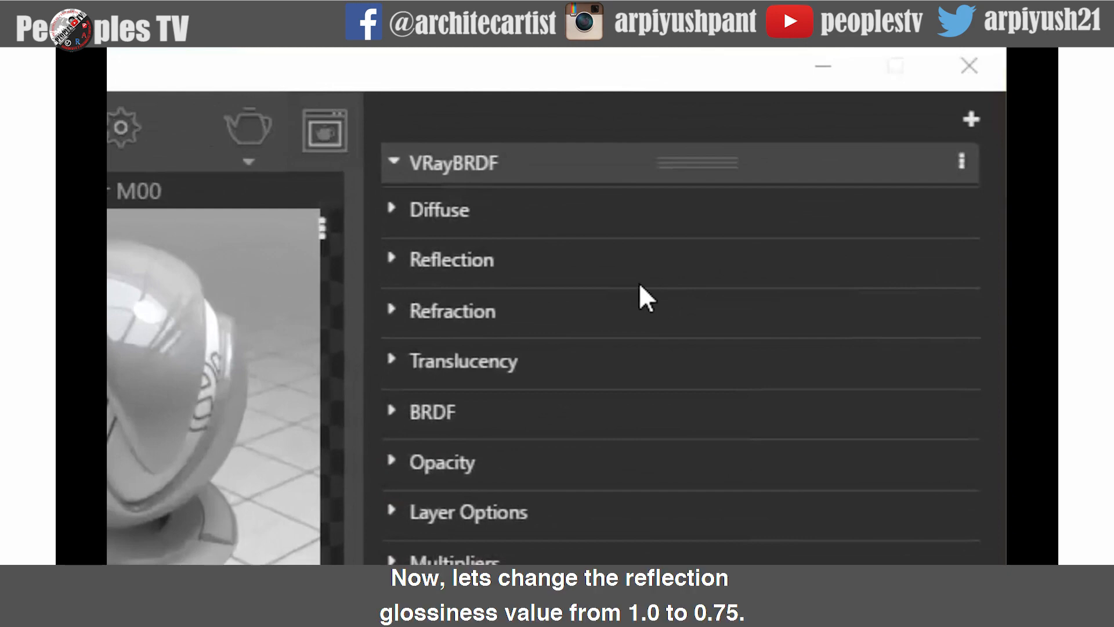
left_click(392, 257)
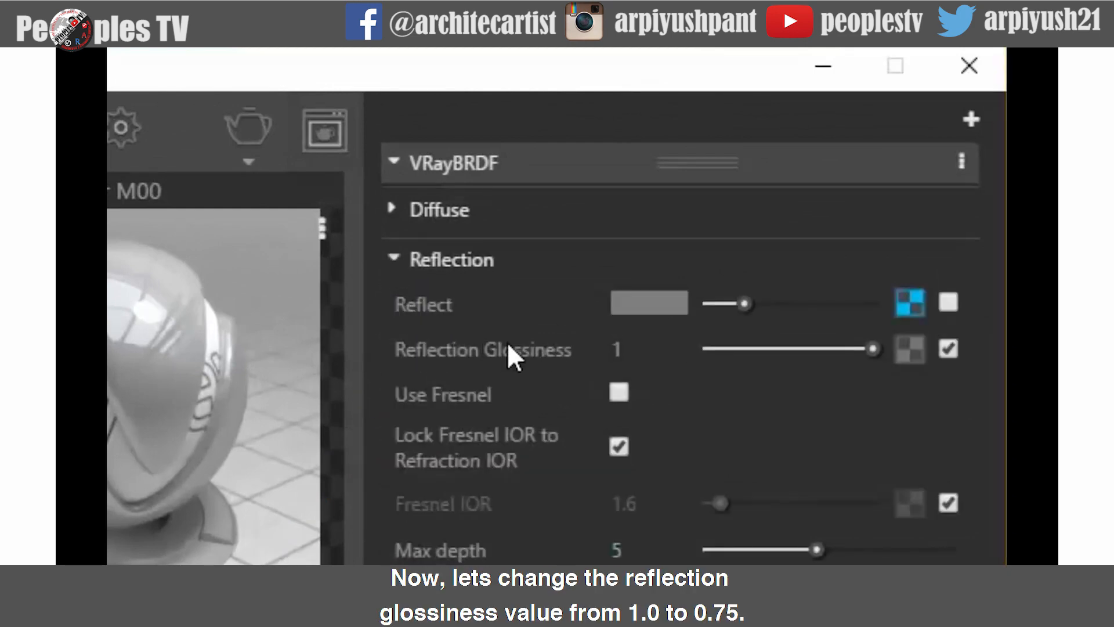
left_click_drag(650, 350, 588, 349)
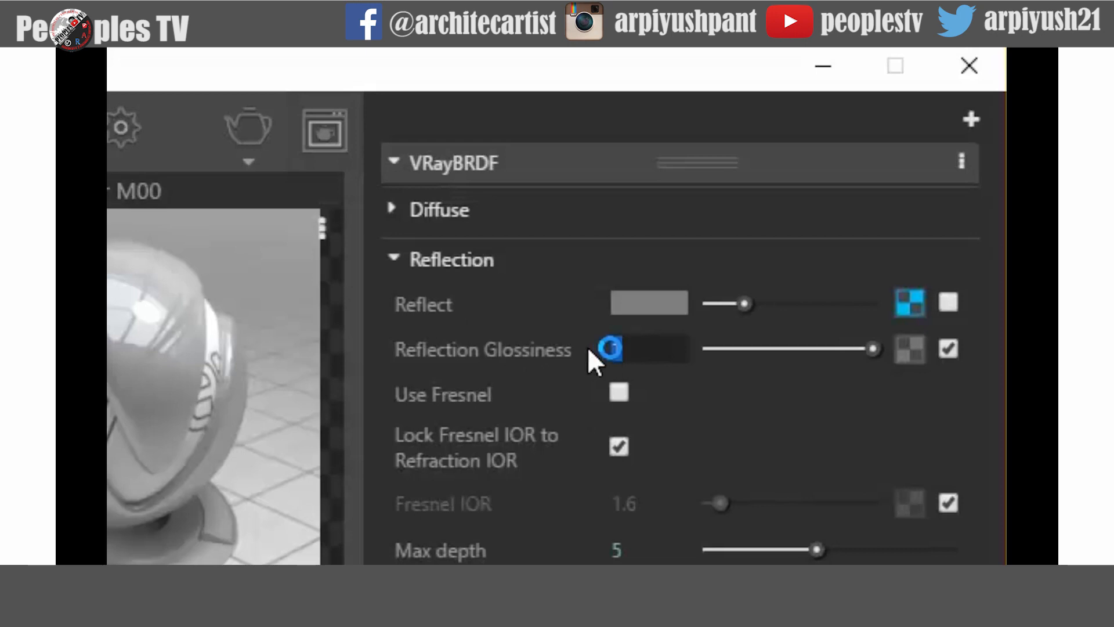
type("0.75")
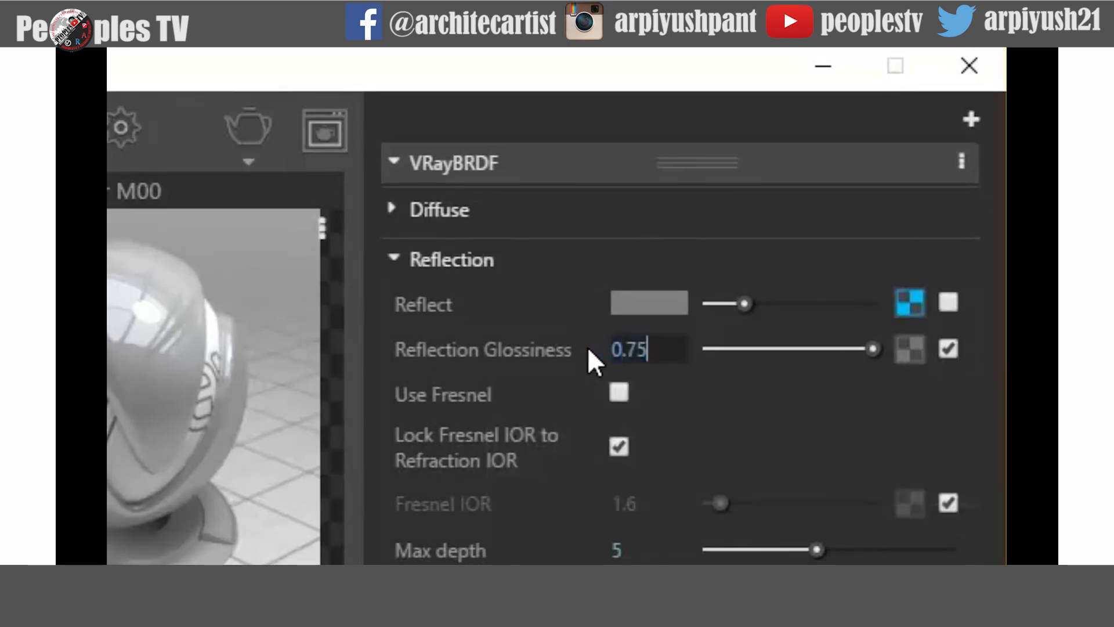
key("Return")
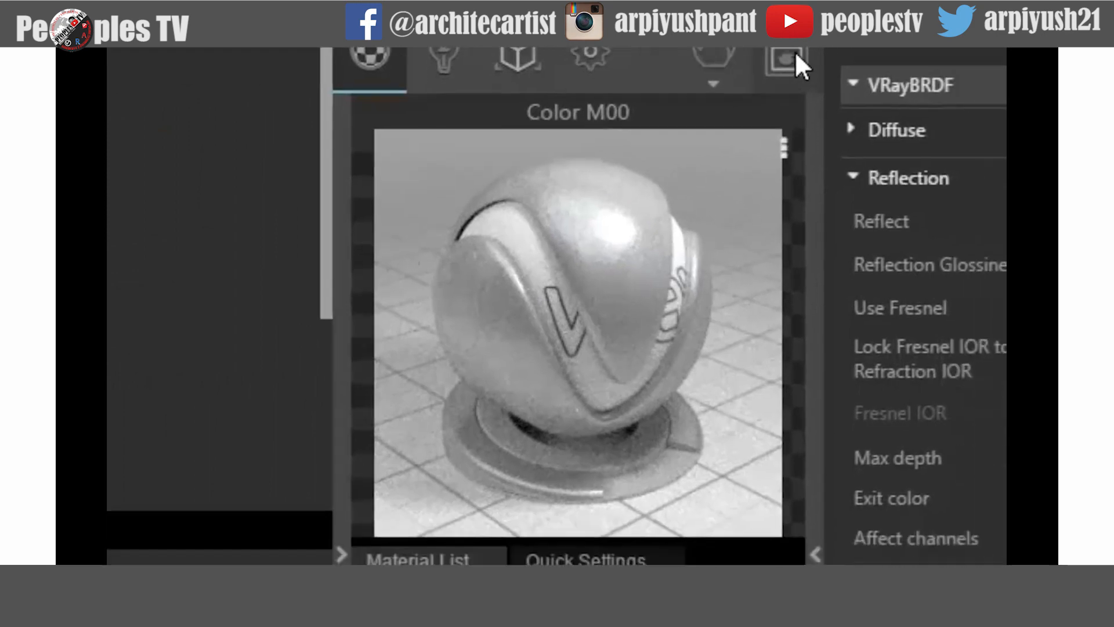
- Draw a render region over the left half of the frame buffer and run a region render
left_click(848, 80)
left_click(765, 96)
left_click_drag(570, 121, 177, 558)
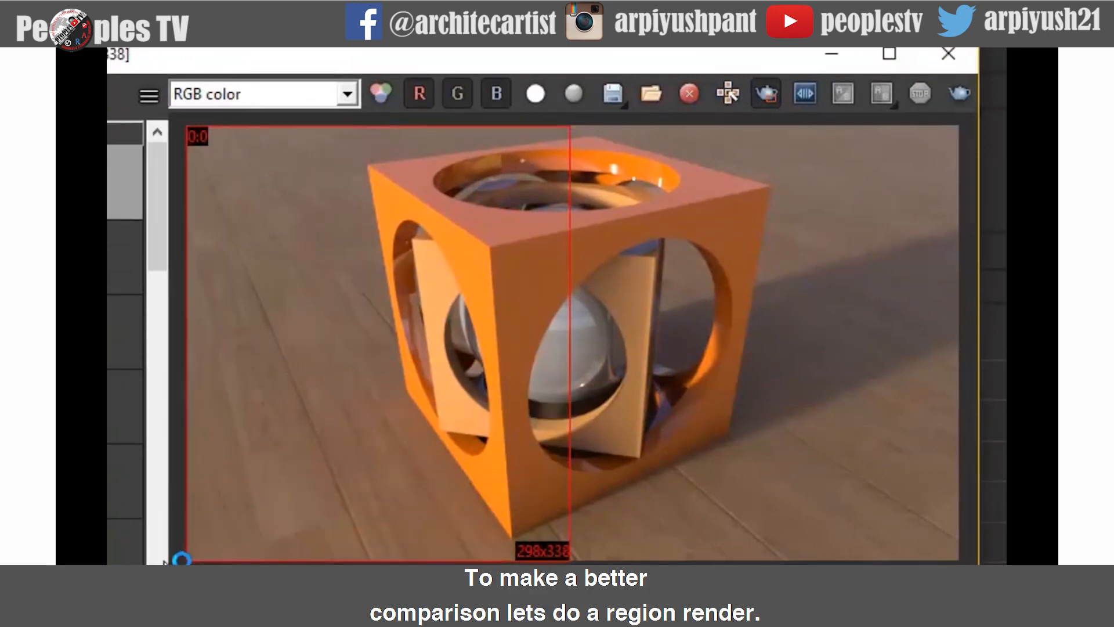
left_click_drag(575, 159, 587, 159)
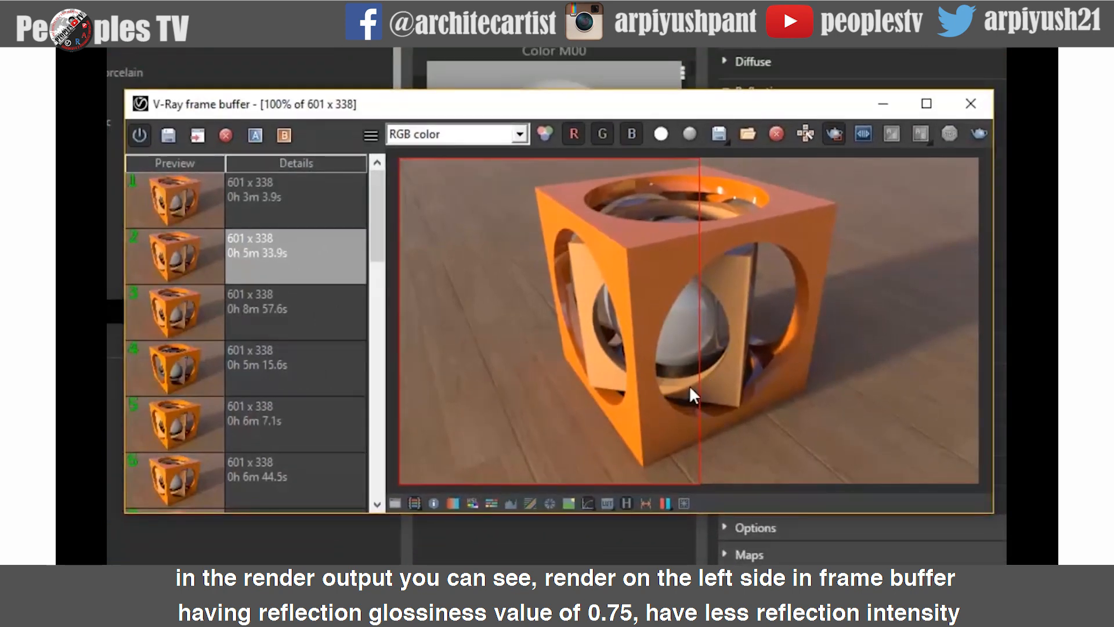
left_click(833, 138)
- Compare the region render against earlier renders in the history, zooming into the sphere
scroll(698, 366, "up", 2)
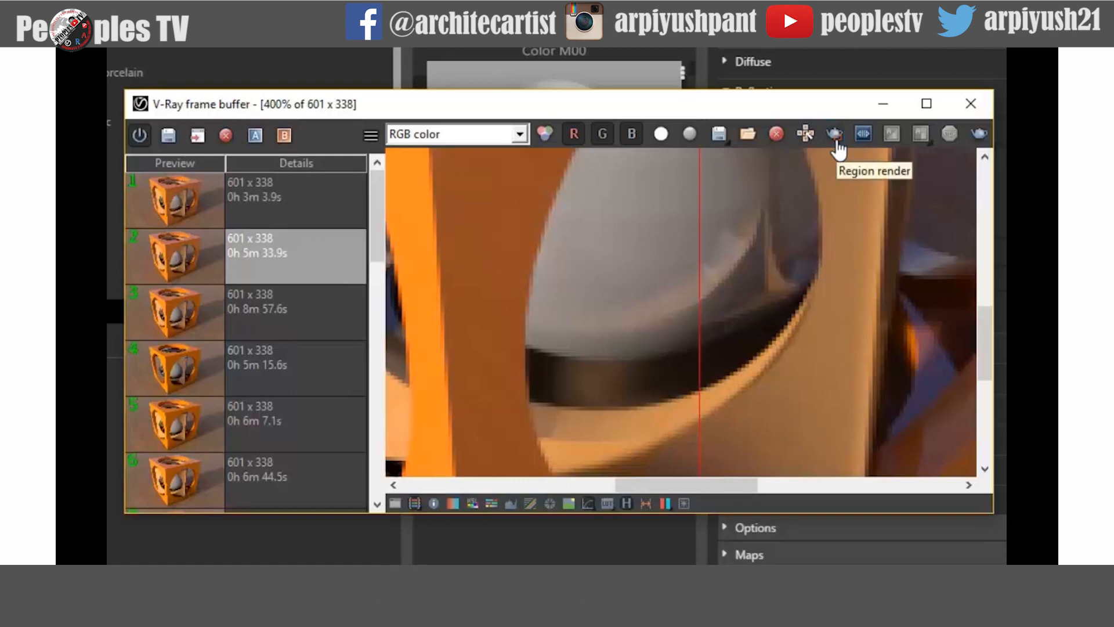
scroll(678, 368, "down", 1)
scroll(676, 365, "down", 1)
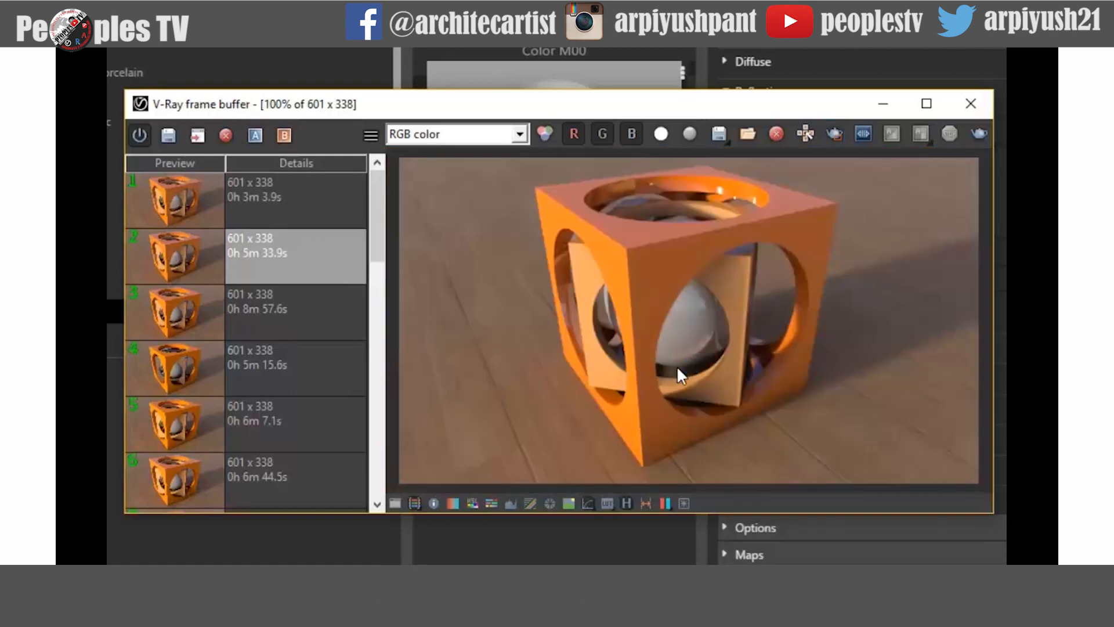
left_click(287, 196)
left_click(274, 273)
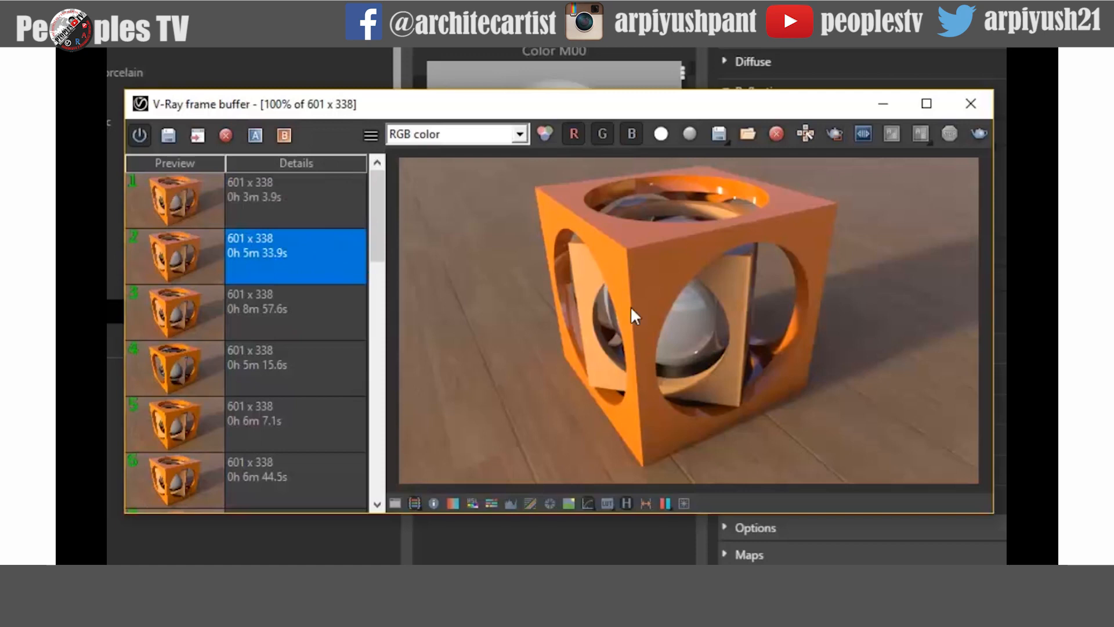
scroll(706, 364, "up", 2)
left_click(308, 195)
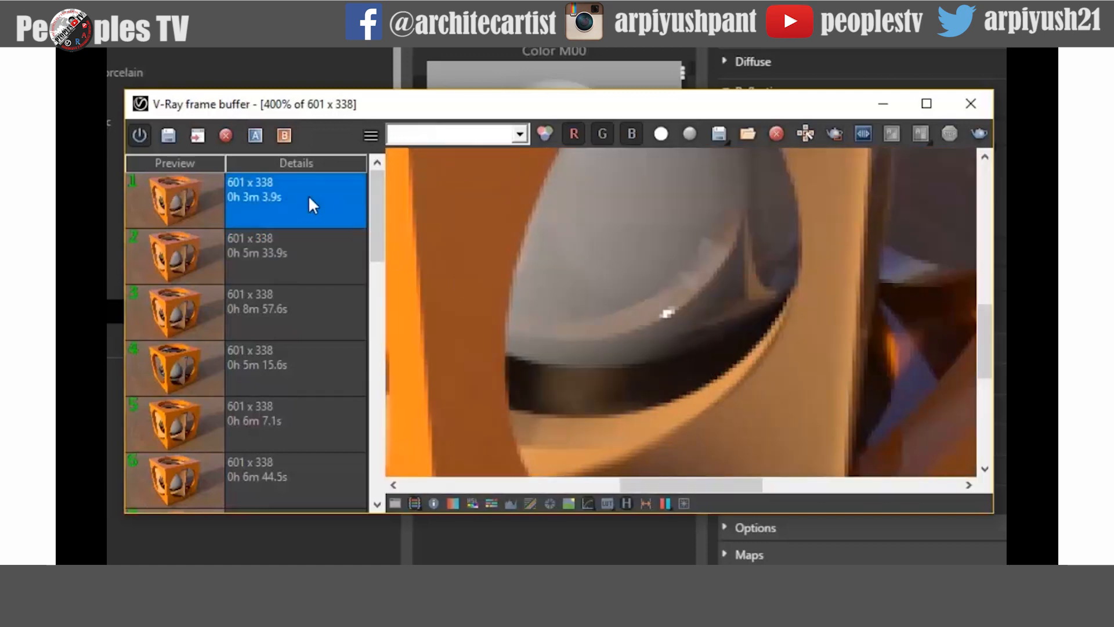
left_click(304, 243)
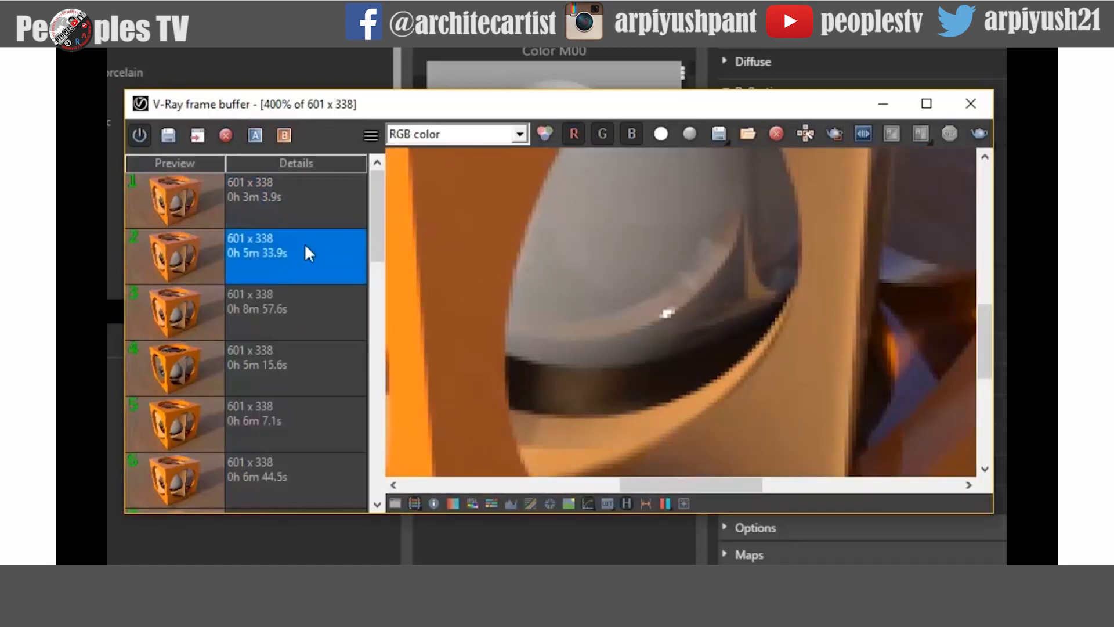
scroll(583, 346, "down", 2)
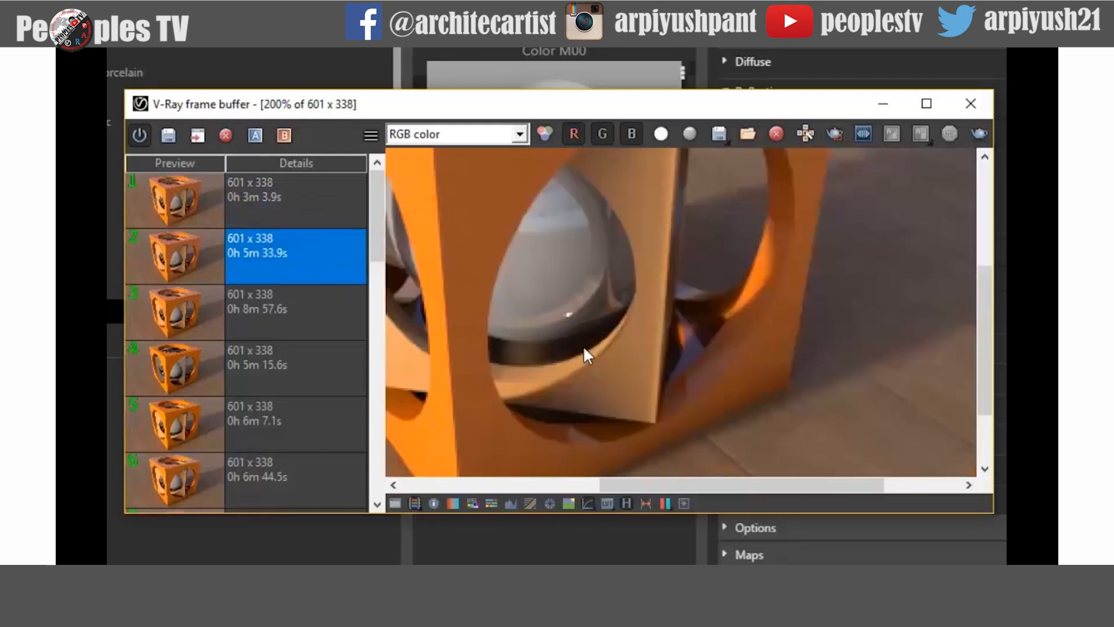
left_click(282, 199)
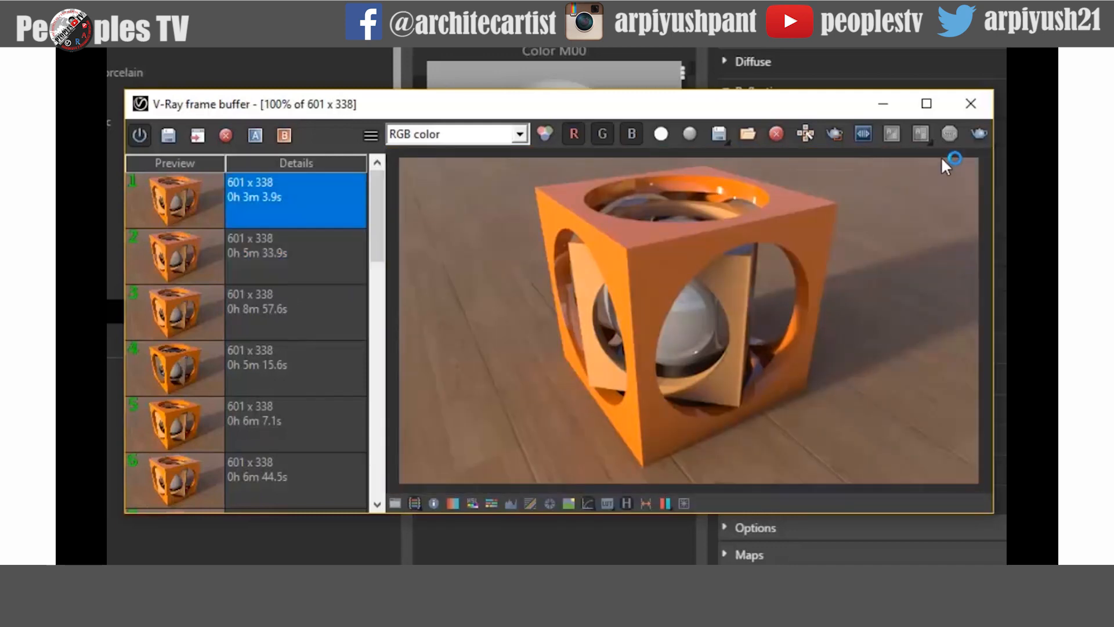
- Render the full scene without a region and switch between it and earlier renders in the history
left_click(975, 139)
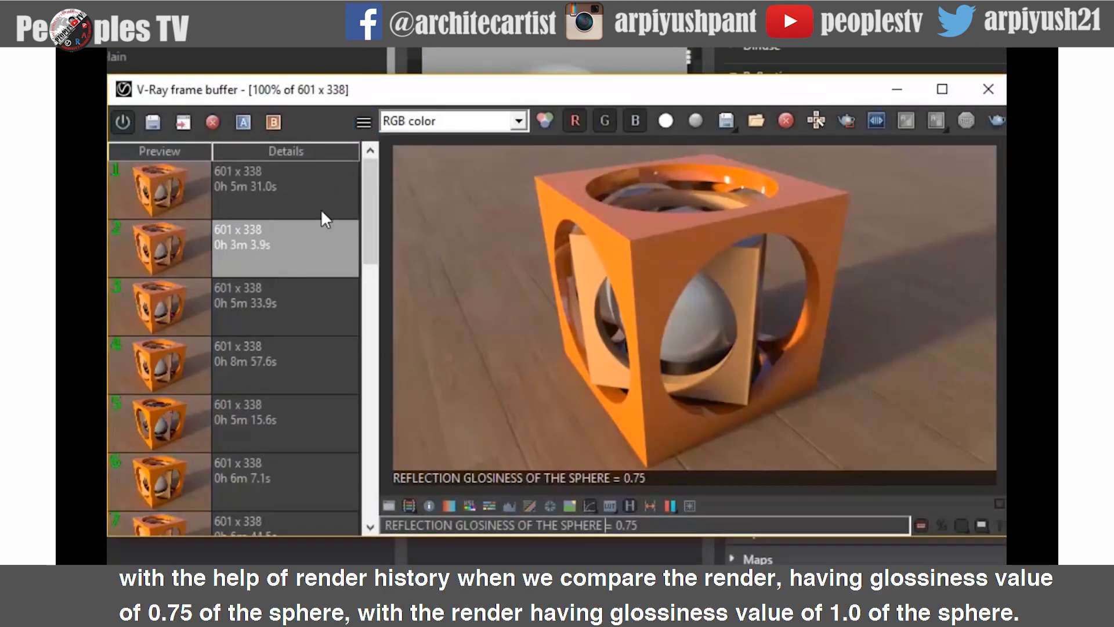
double_click(301, 201)
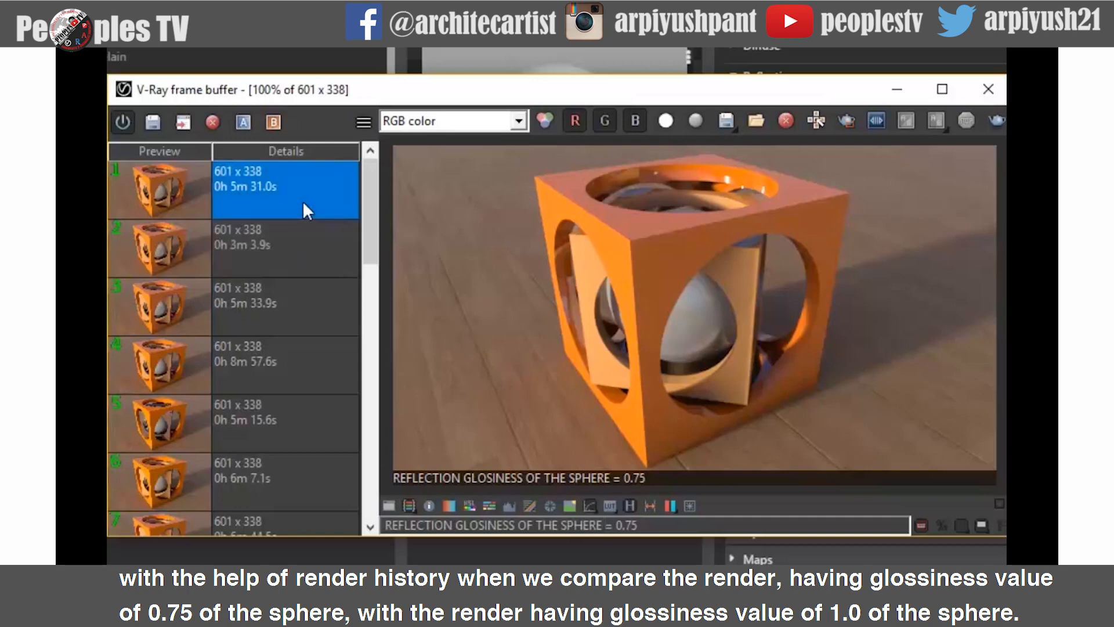
double_click(290, 256)
double_click(276, 314)
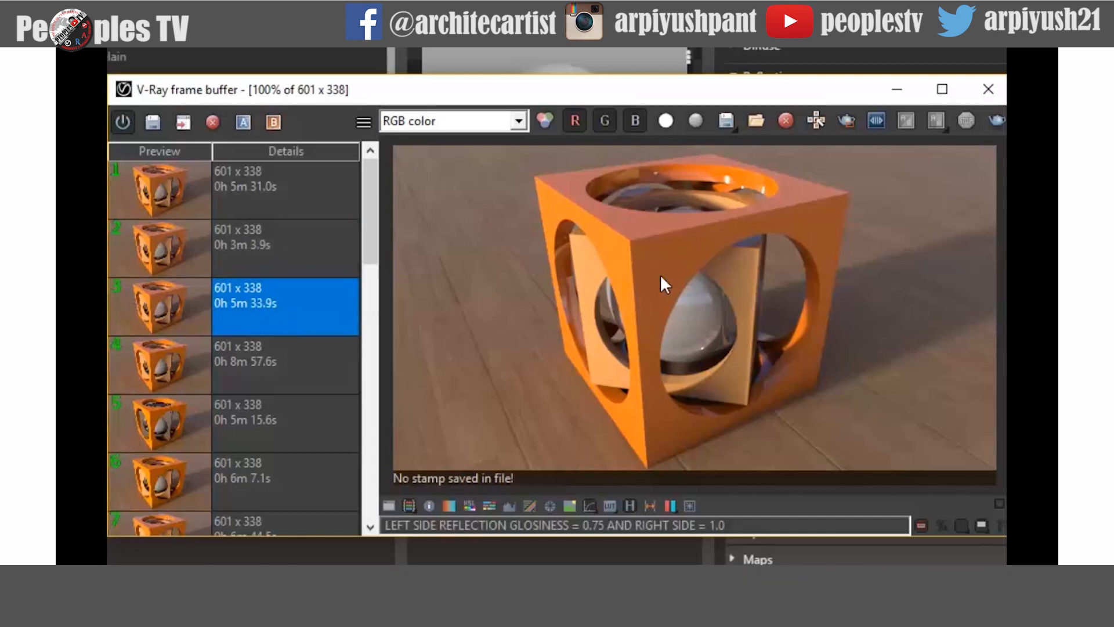
double_click(250, 181)
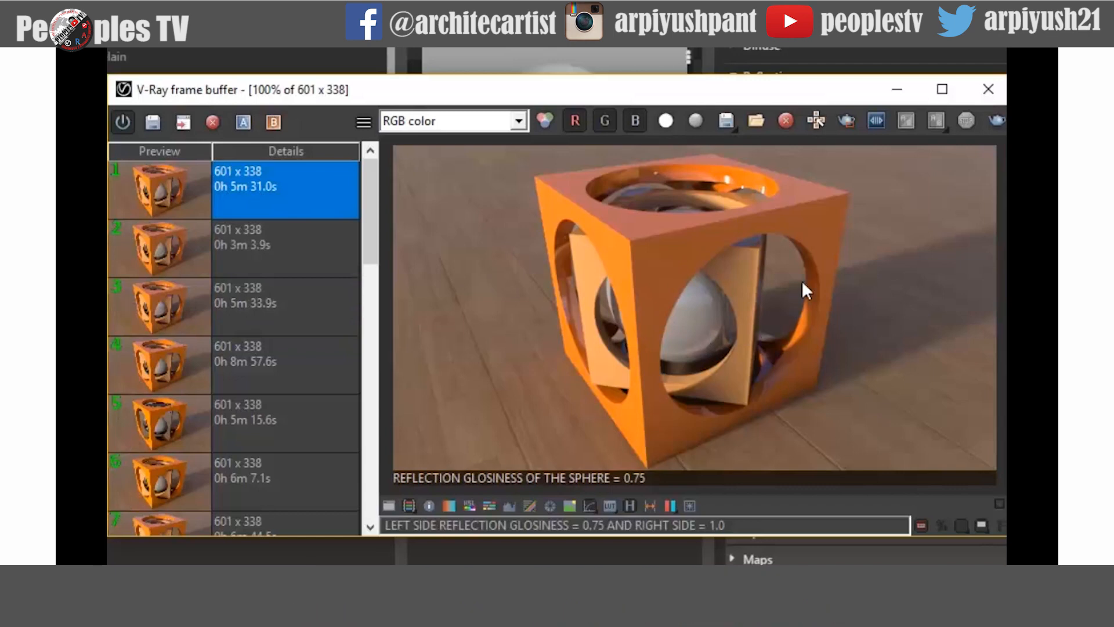
- Set Color M00's Reflection Glossiness to 0.5
left_click(903, 93)
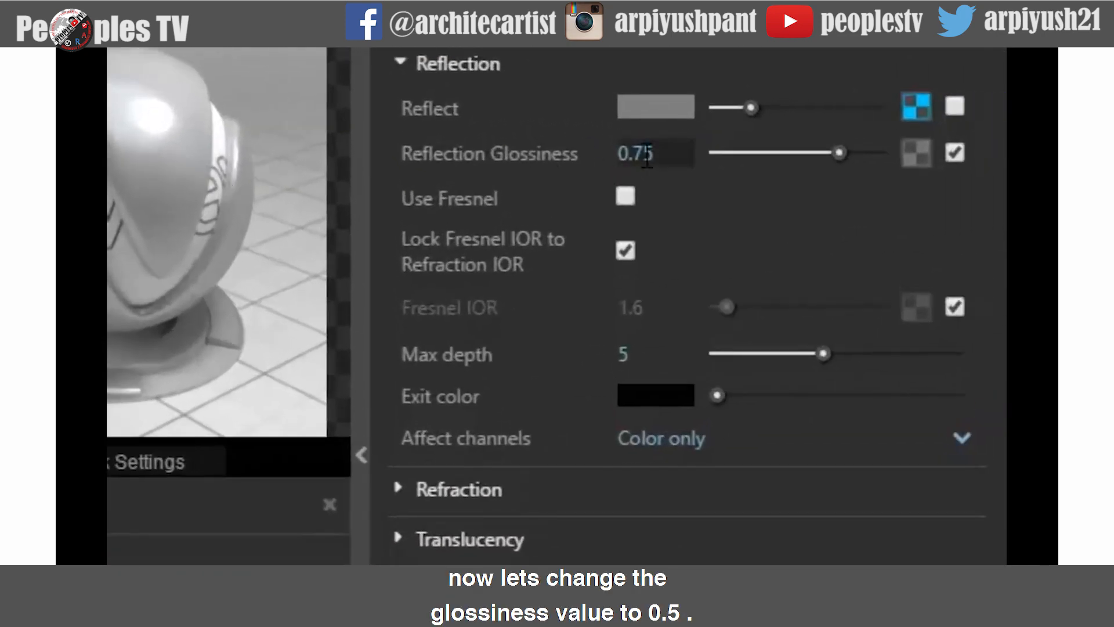
double_click(614, 154)
type("0.5")
key("Return")
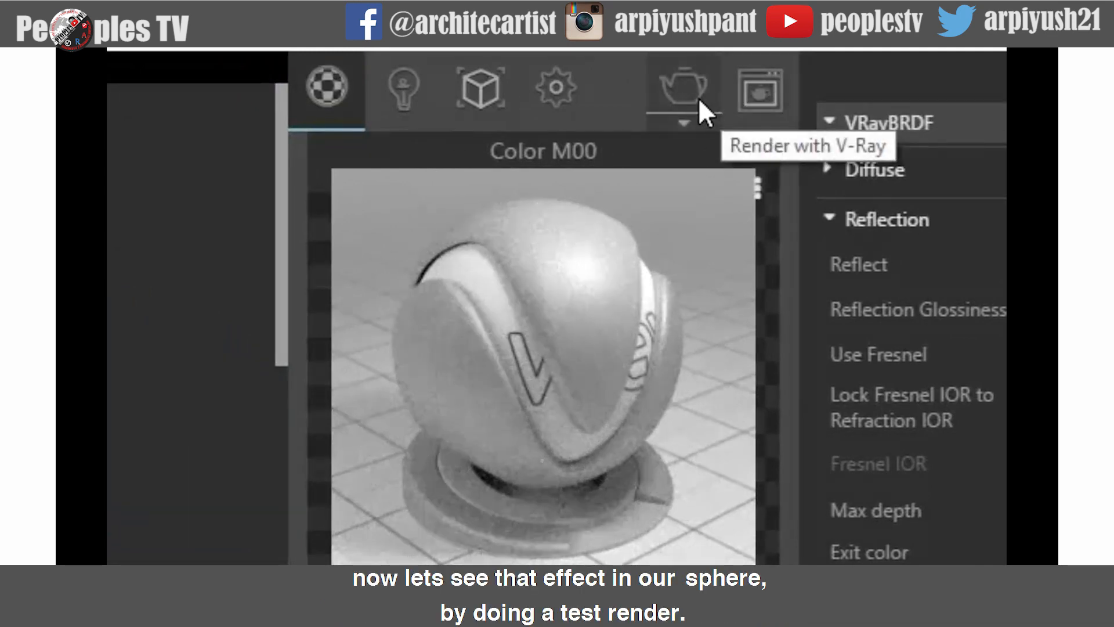
- Render the scene and compare the result with the 0.75 and 1.0 glossiness renders in the history
left_click(752, 100)
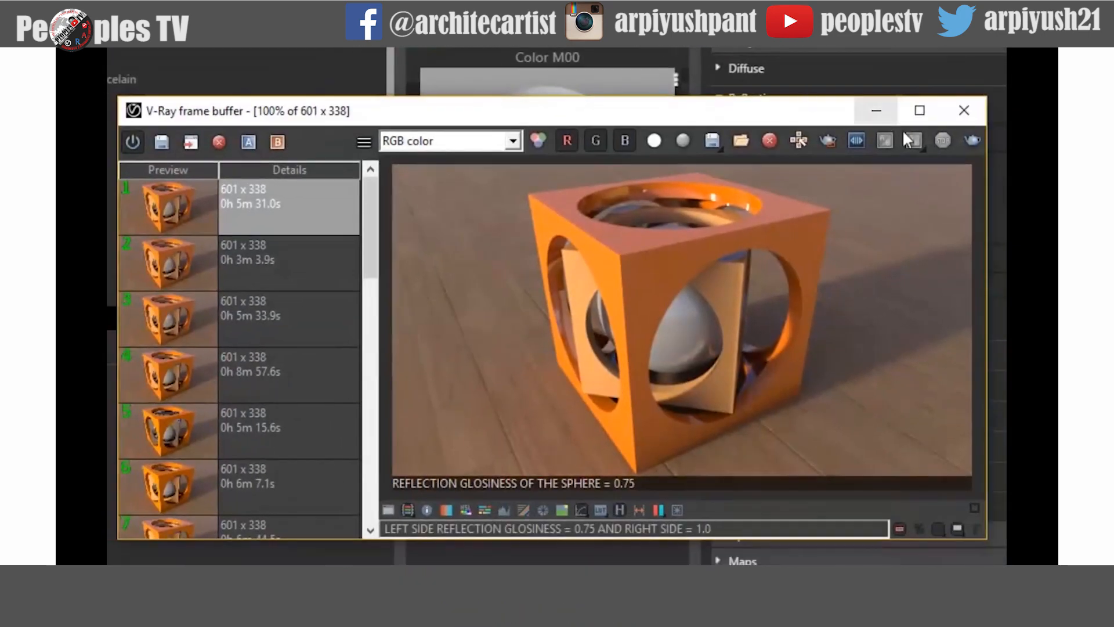
left_click(975, 143)
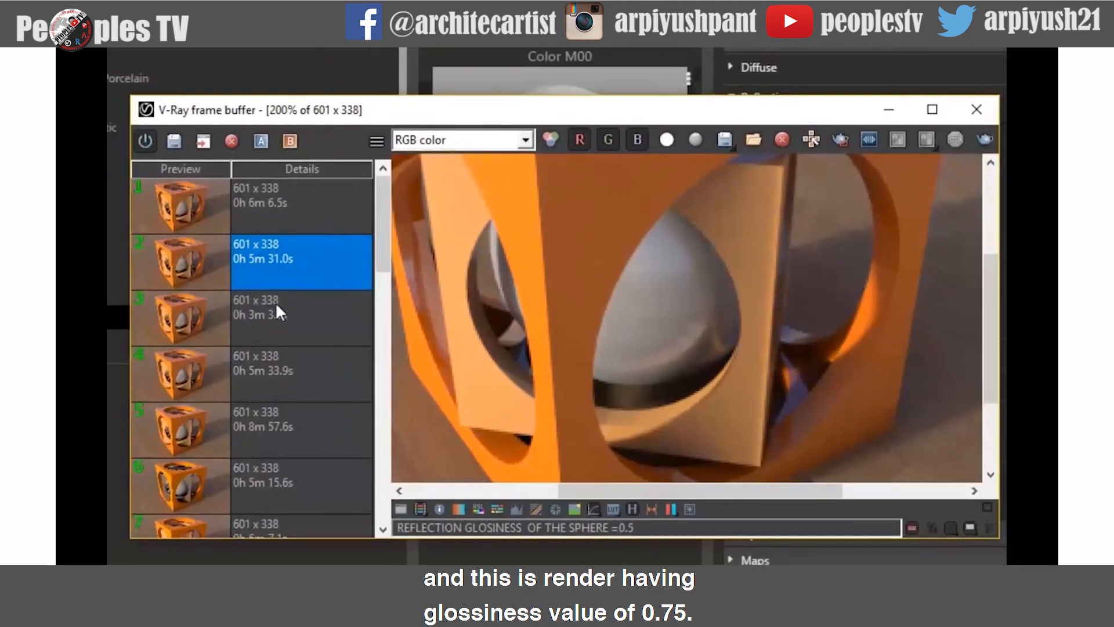
left_click(275, 313)
left_click(279, 367)
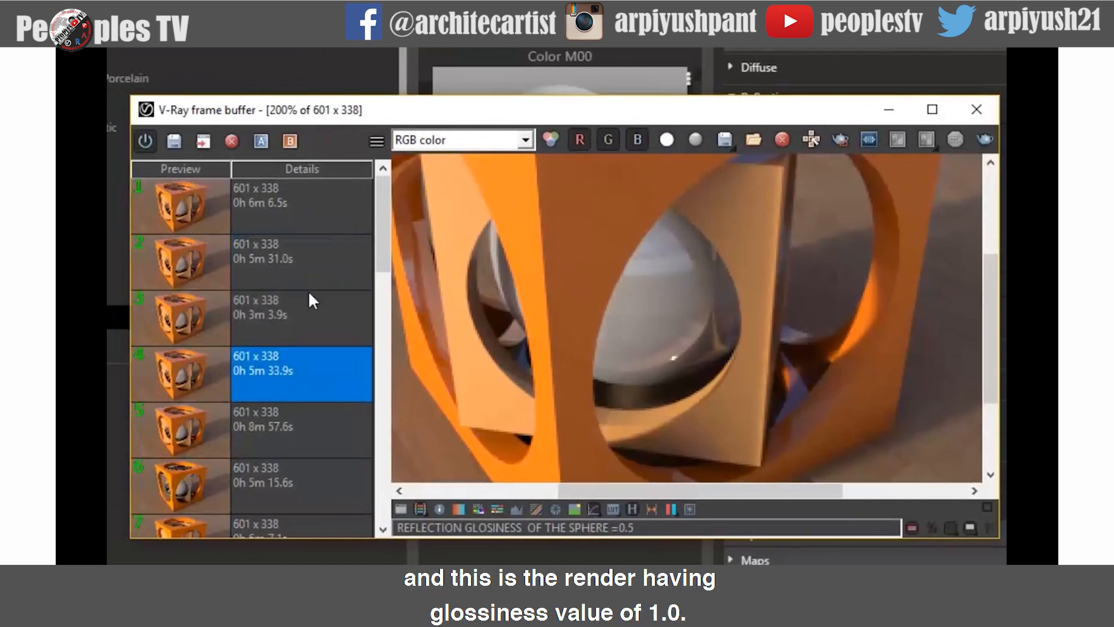
left_click(307, 211)
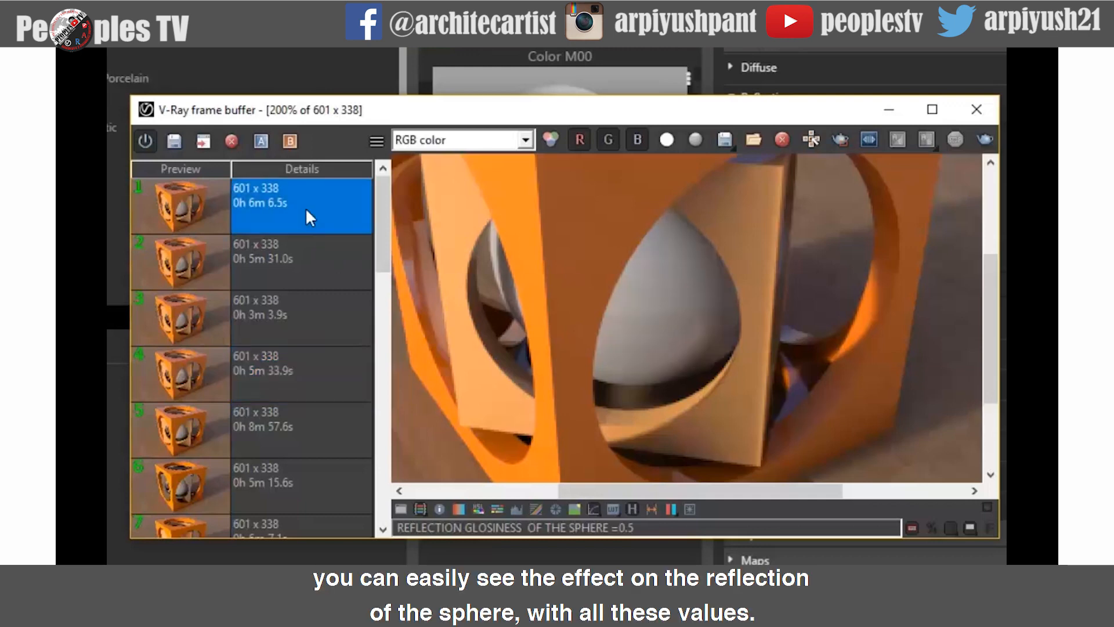
double_click(706, 410)
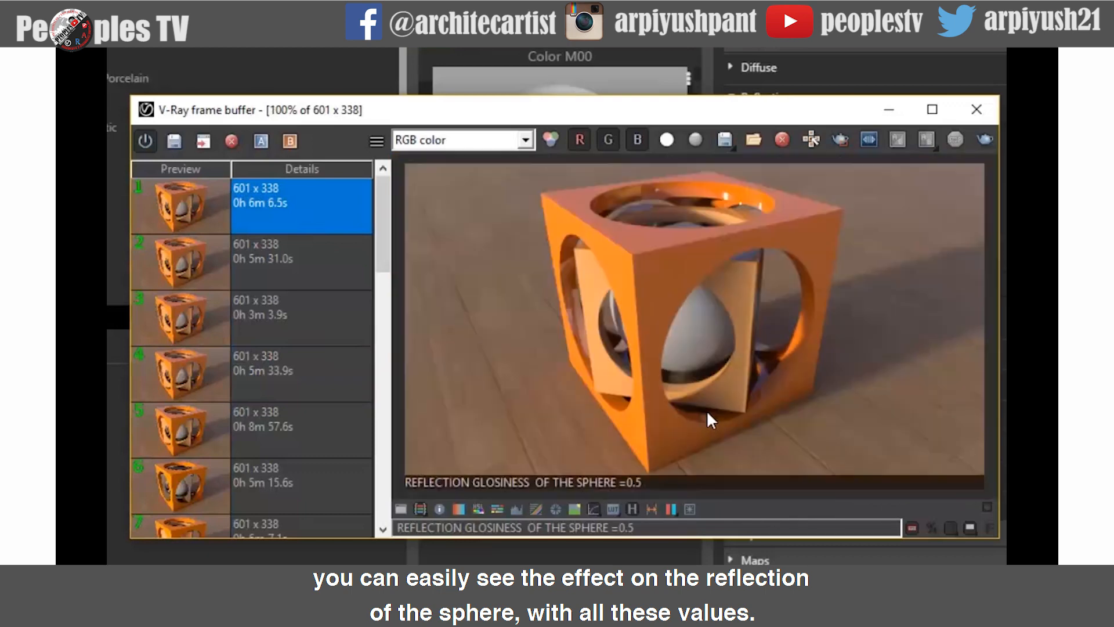
left_click(320, 275)
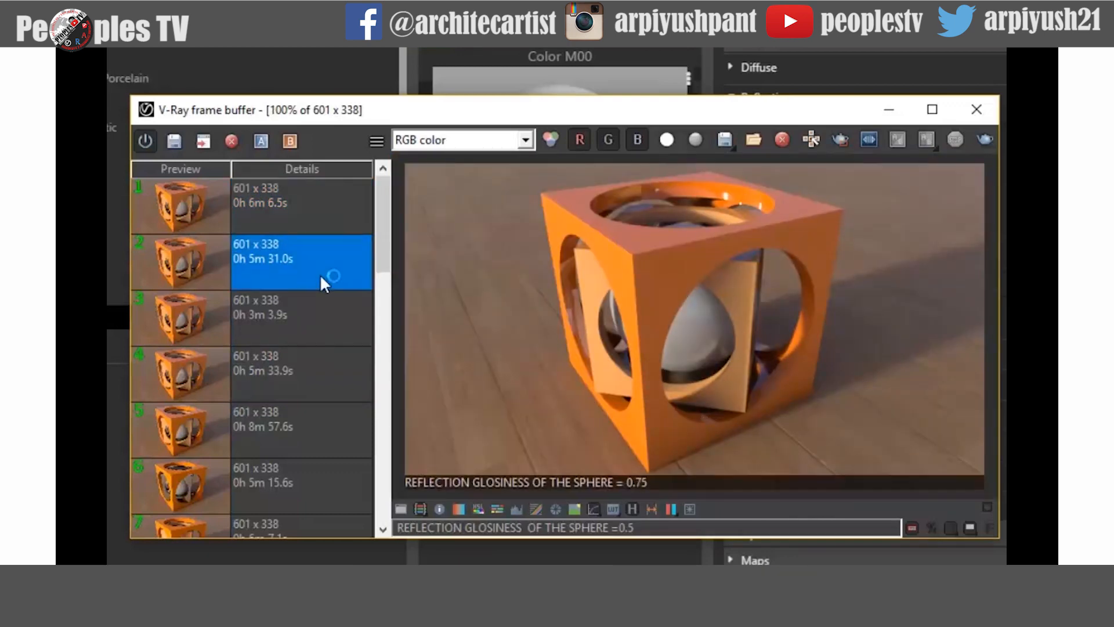
left_click(307, 315)
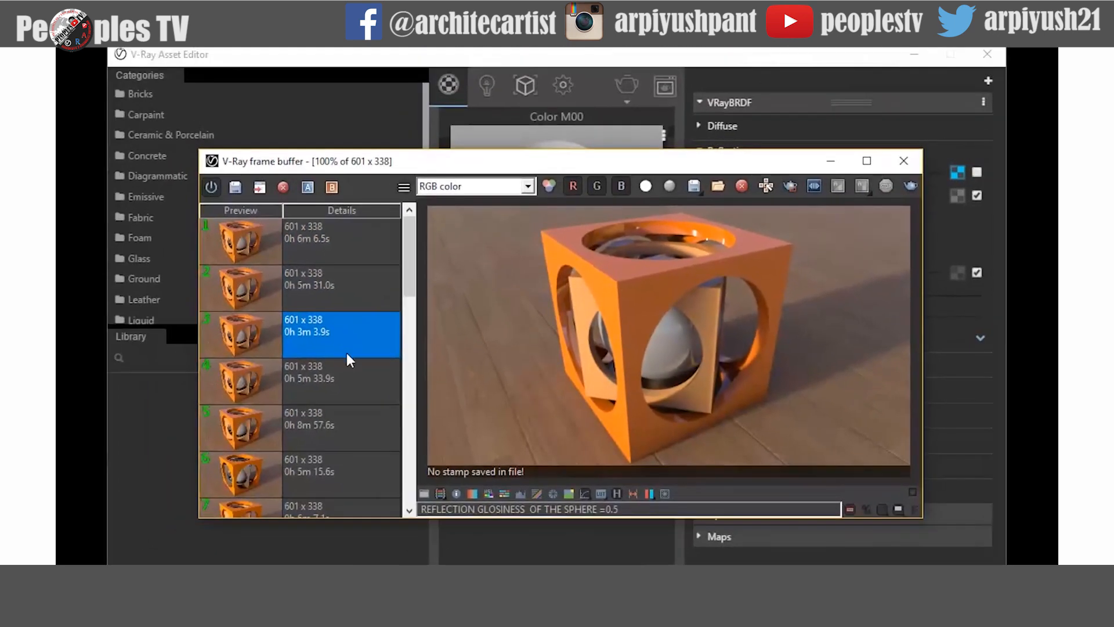
- Set Color C05's reflection Max depth to -1
left_click(342, 394)
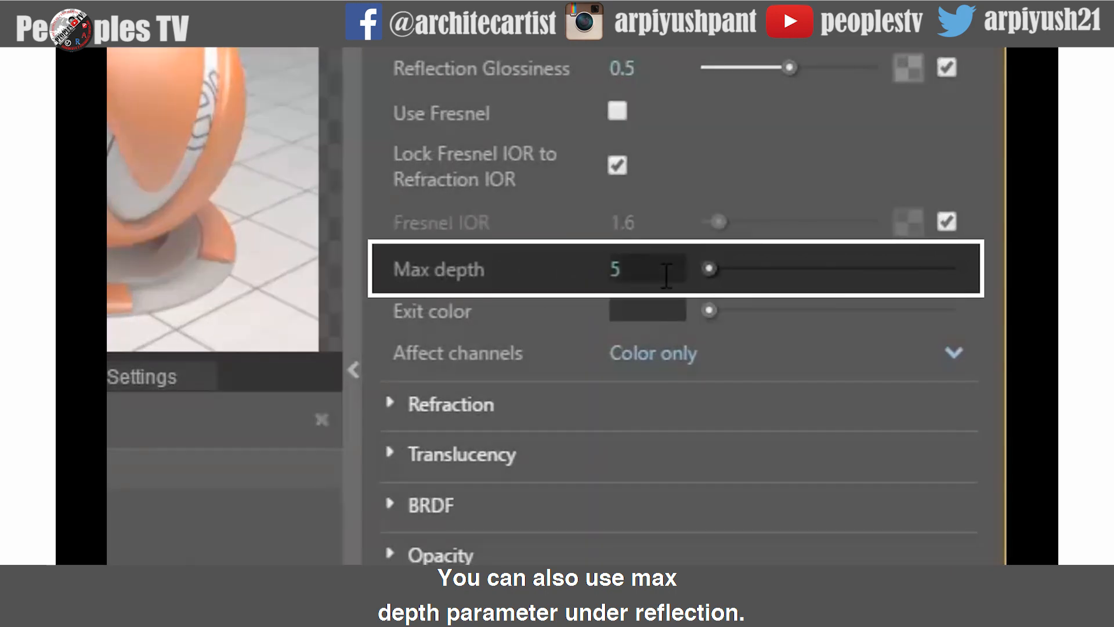
mouse_move(522, 290)
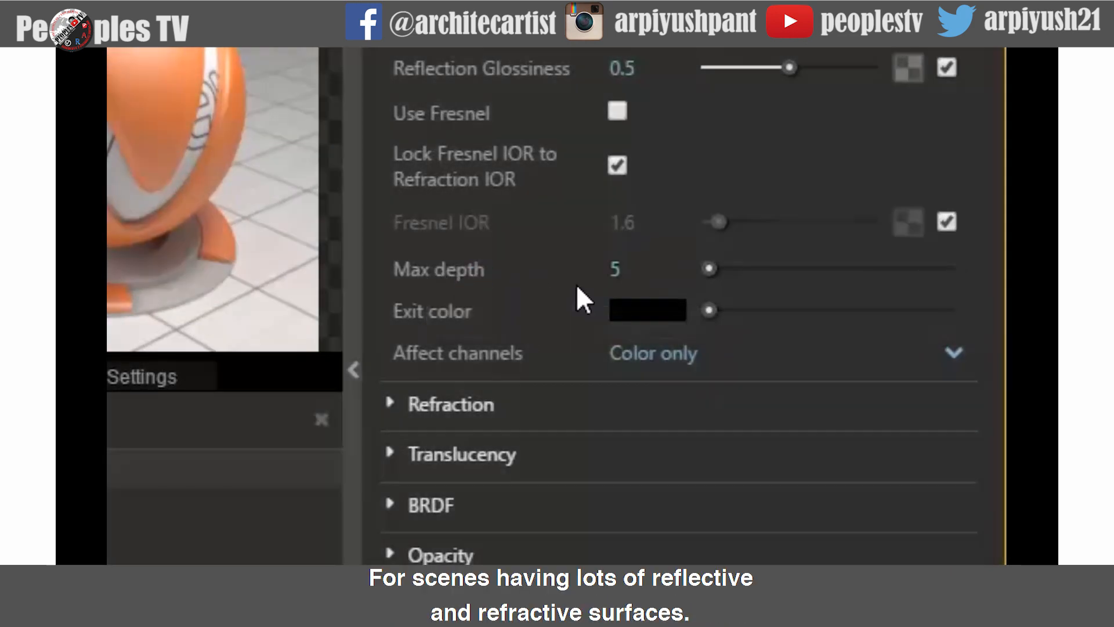
mouse_move(642, 266)
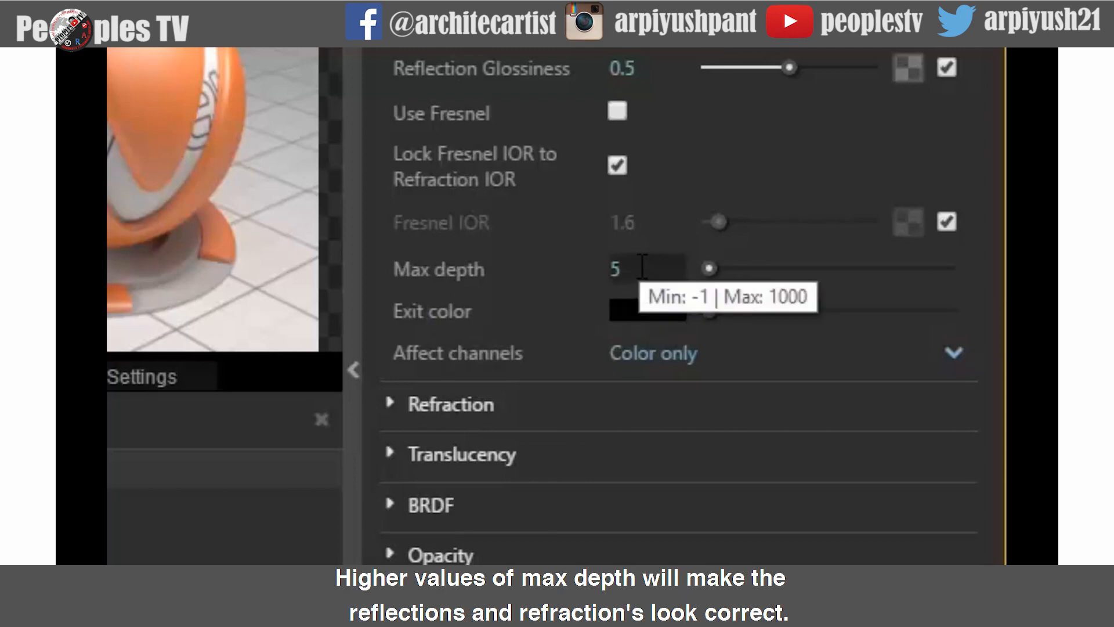
double_click(622, 267)
type("-1")
key("Return")
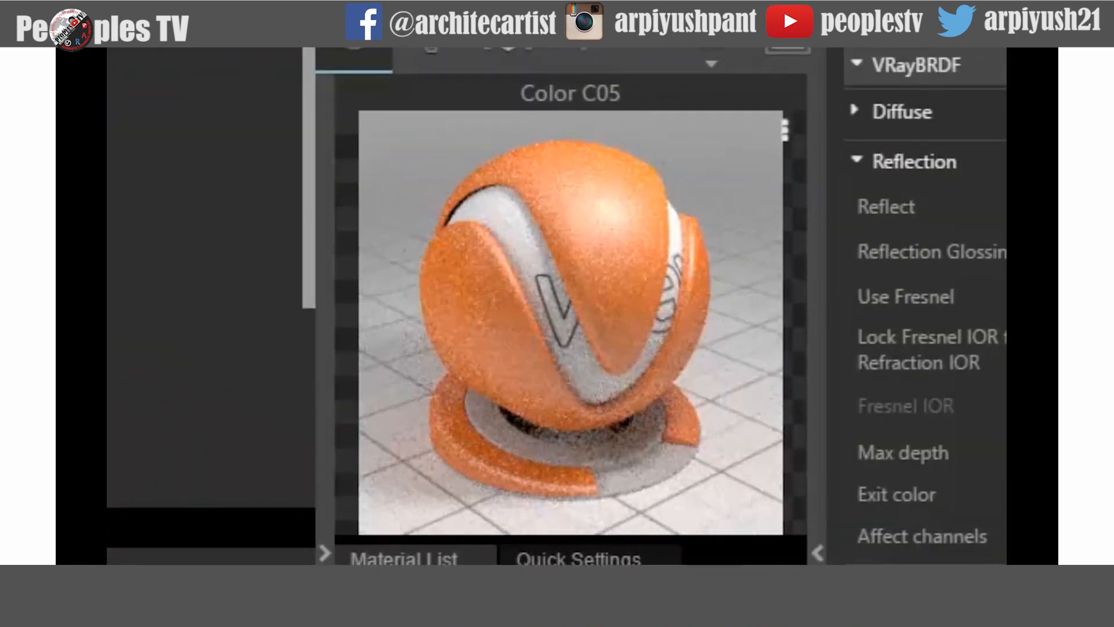
- Set Color C05's reflection Max depth to 1000 and minimize the frame buffer window after the render
double_click(600, 353)
type("1000")
key("Return")
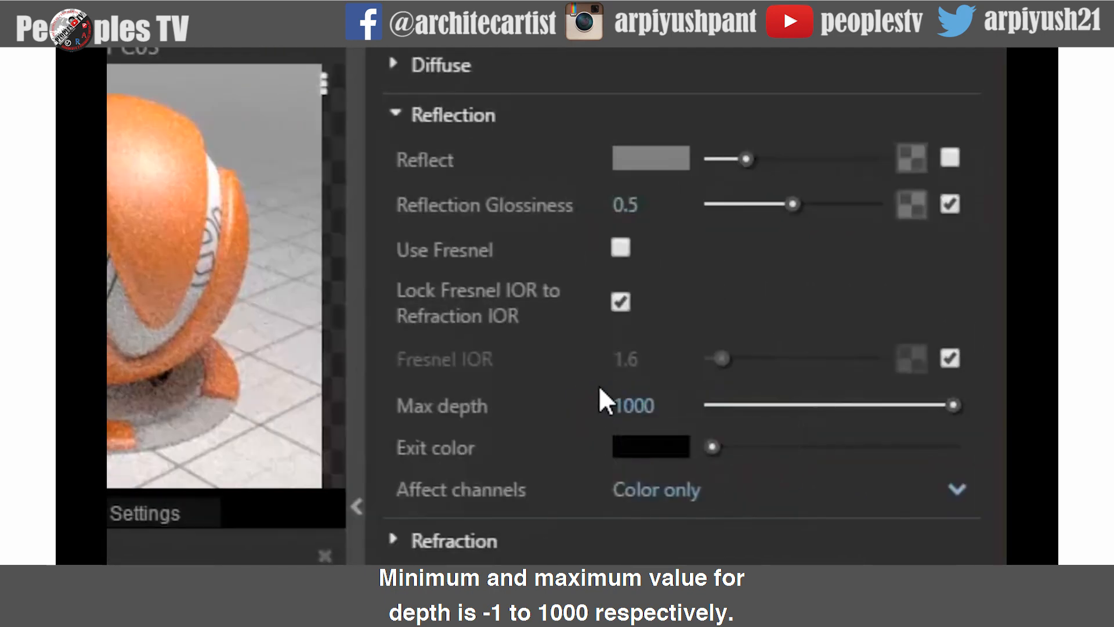
mouse_move(672, 405)
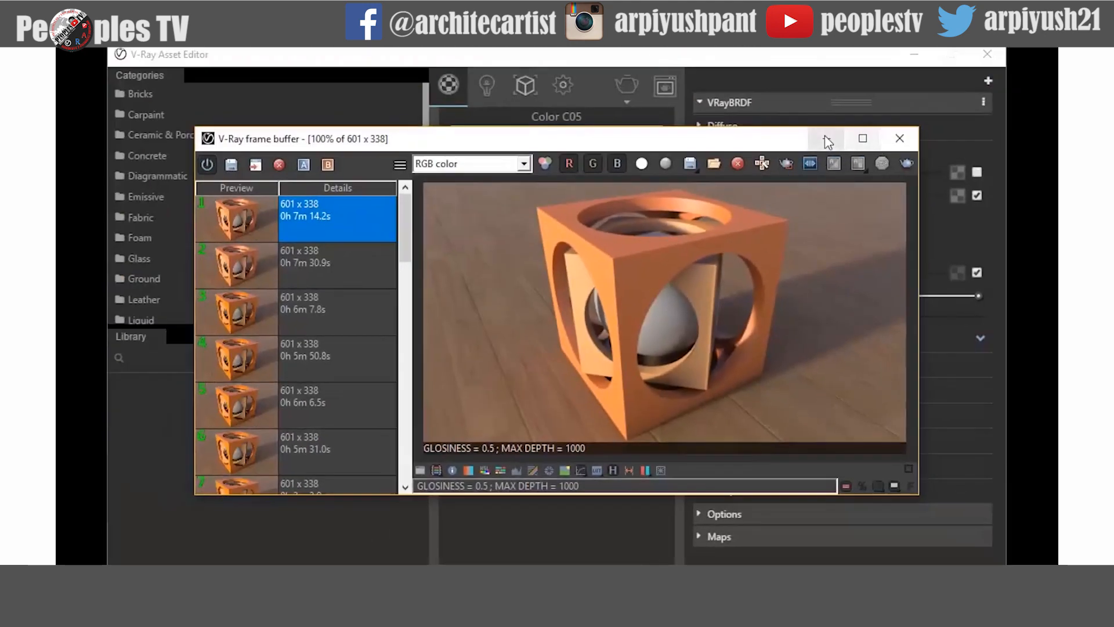
left_click(828, 139)
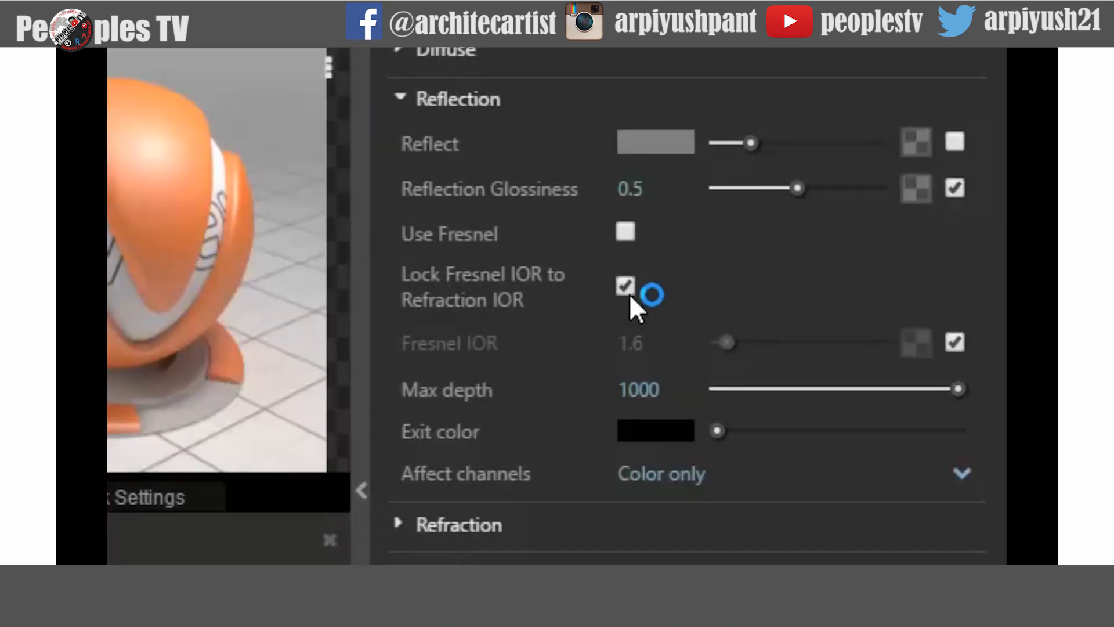
- Unlock Fresnel IOR from Refraction IOR and set Reflection Glossiness to 1
mouse_move(480, 290)
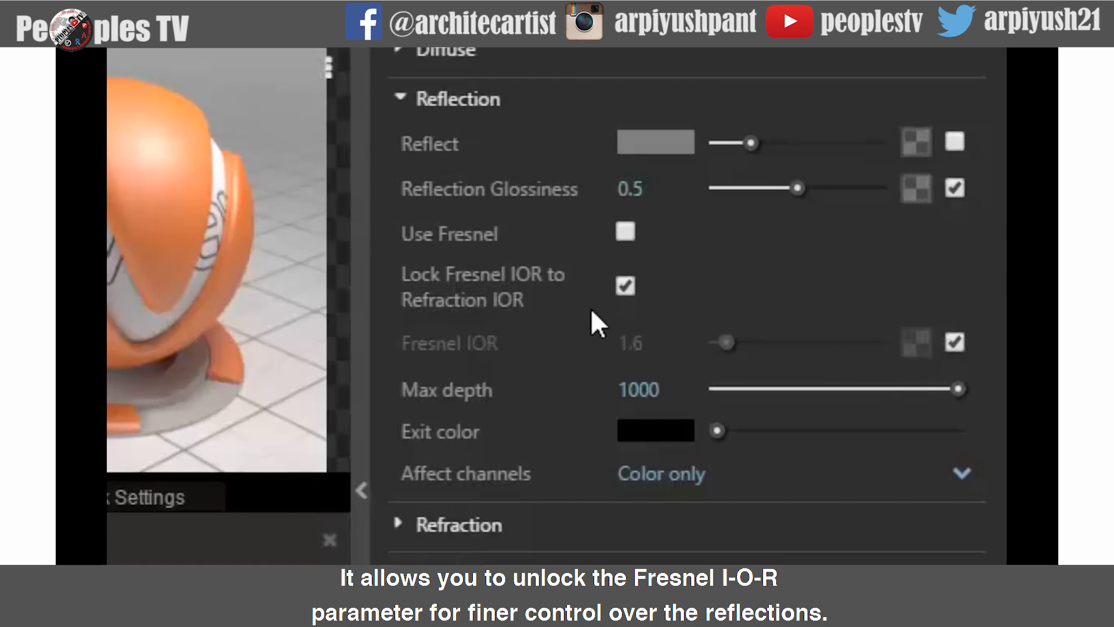
left_click(624, 285)
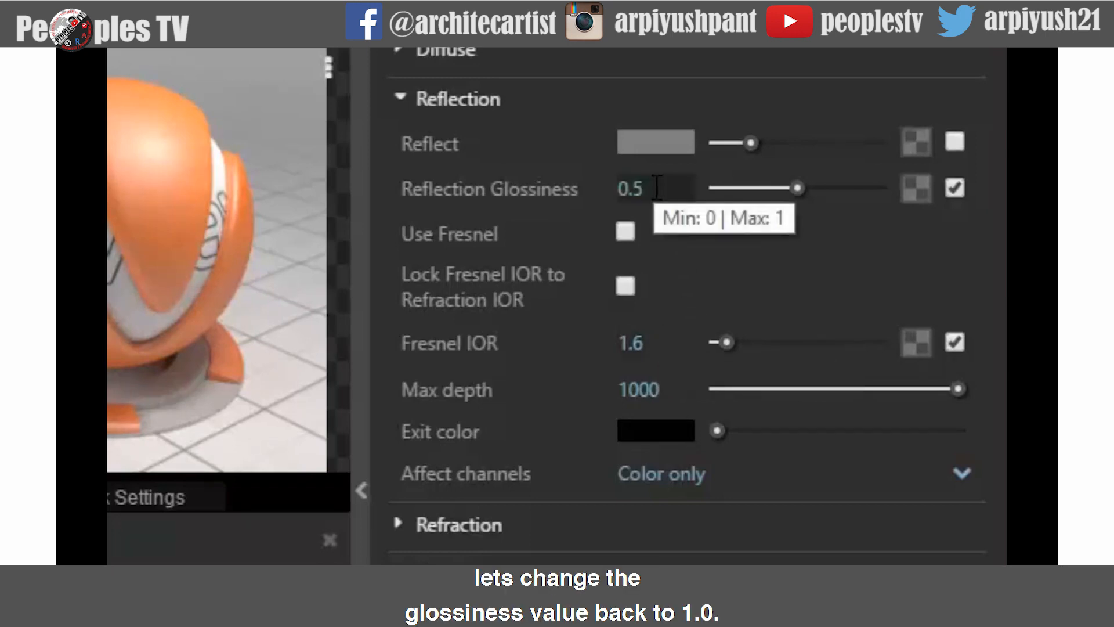
left_click_drag(656, 187, 611, 187)
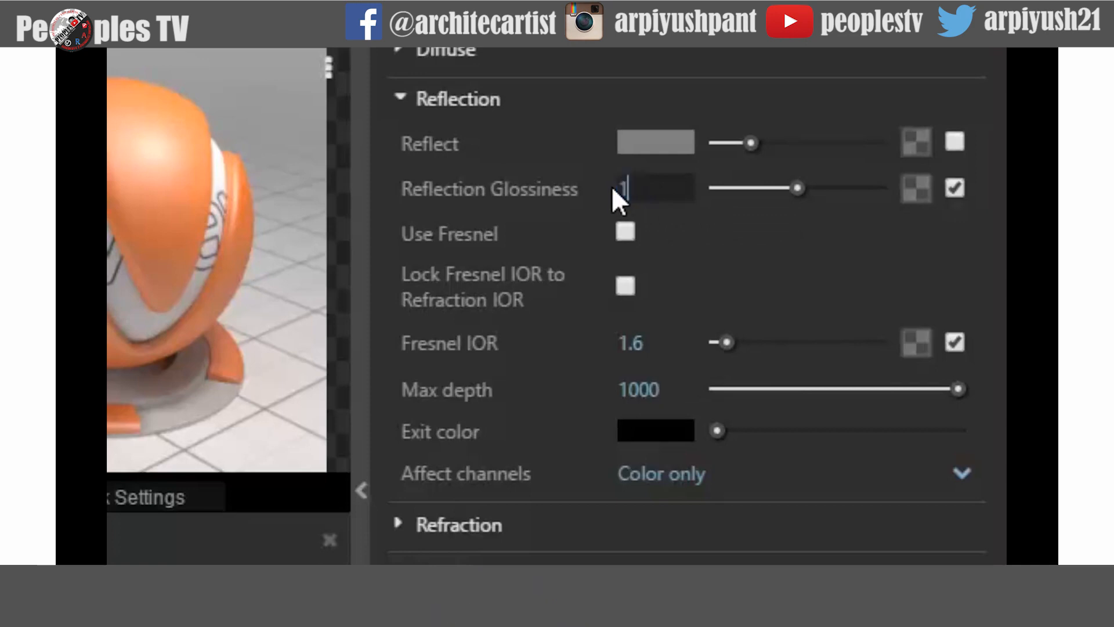
type("1")
key("Return")
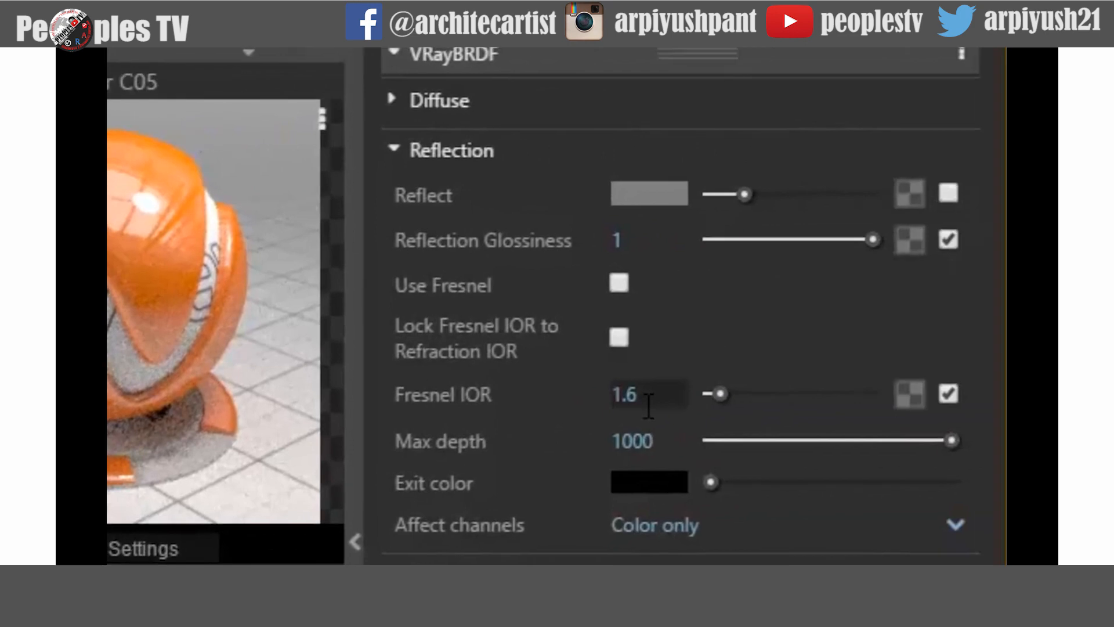
- Set Fresnel IOR to 20 and enable Use Fresnel
left_click_drag(679, 405, 623, 403)
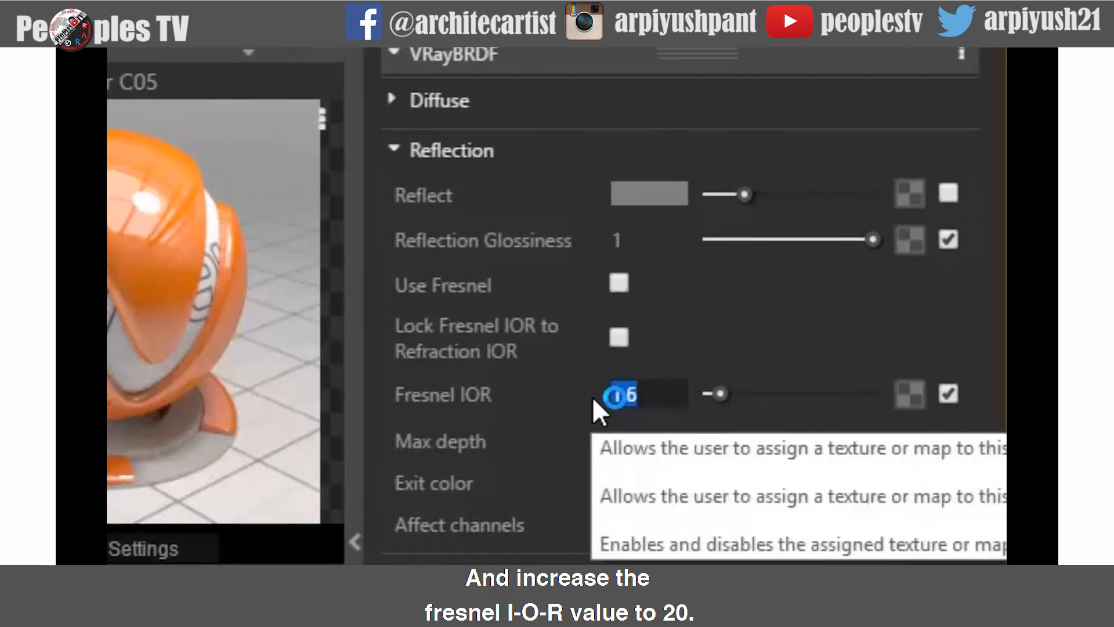
type("20")
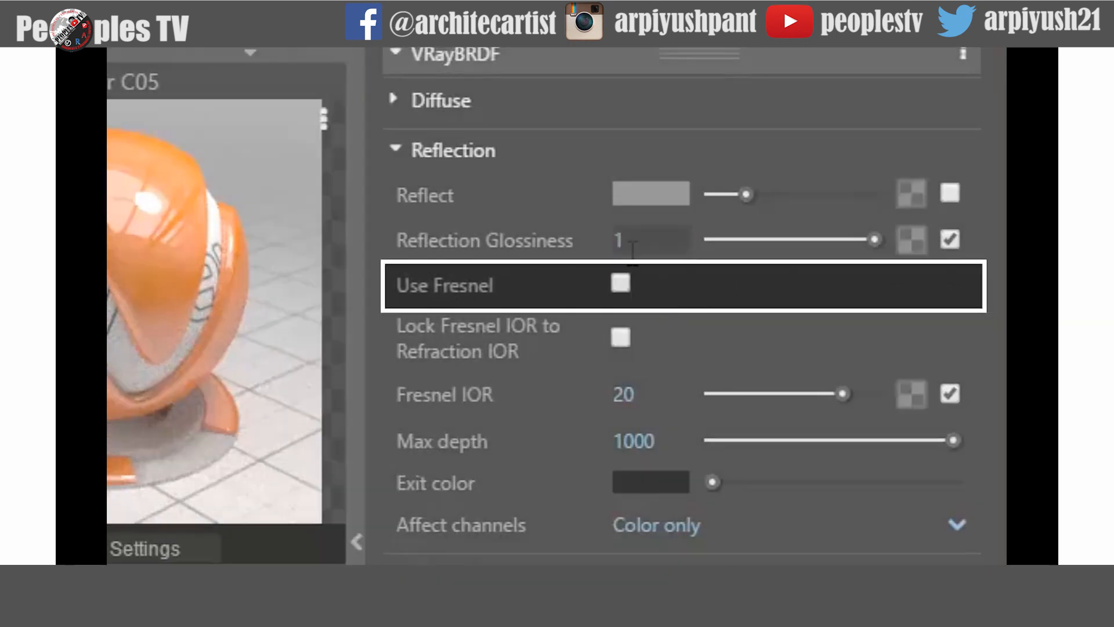
left_click(625, 285)
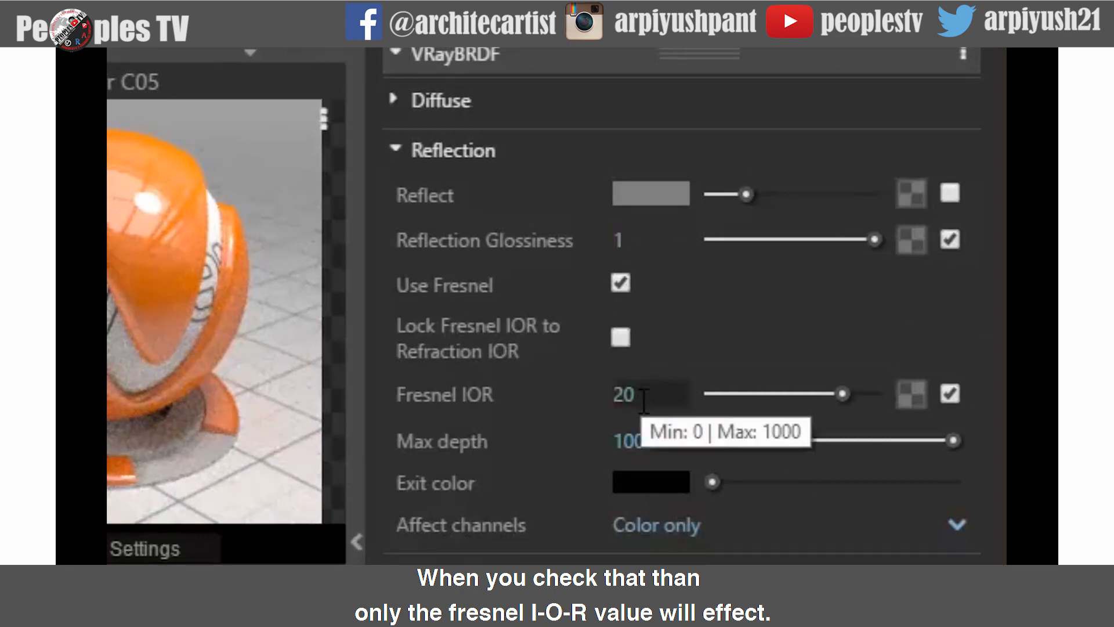
- Set Fresnel IOR back to 1.6
left_click(638, 401)
left_click_drag(639, 401, 607, 399)
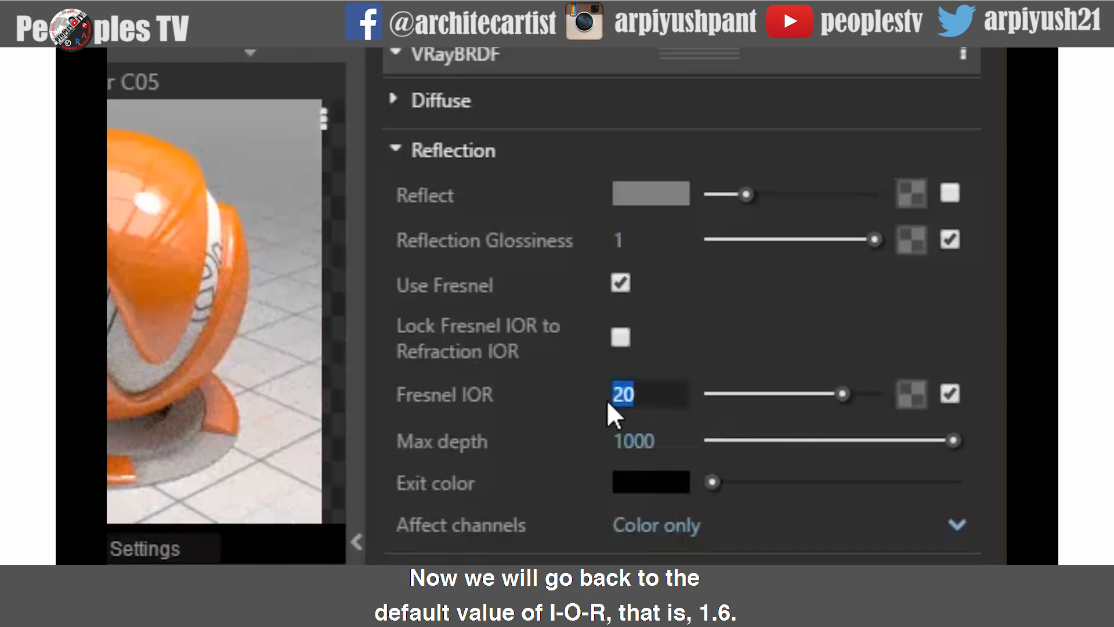
type("1.6")
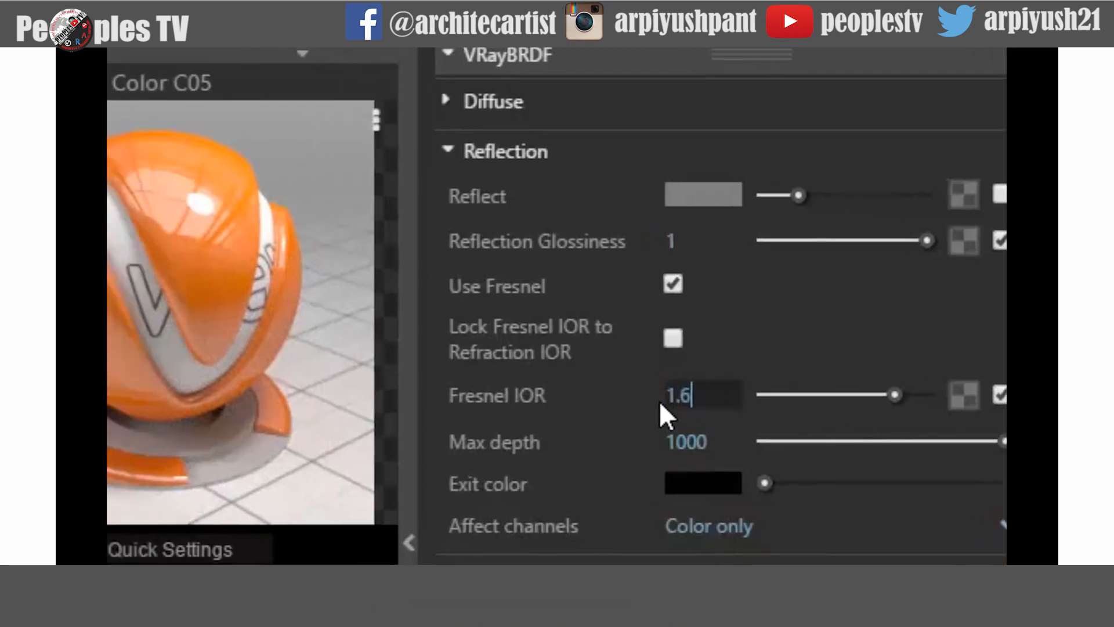
key("Return")
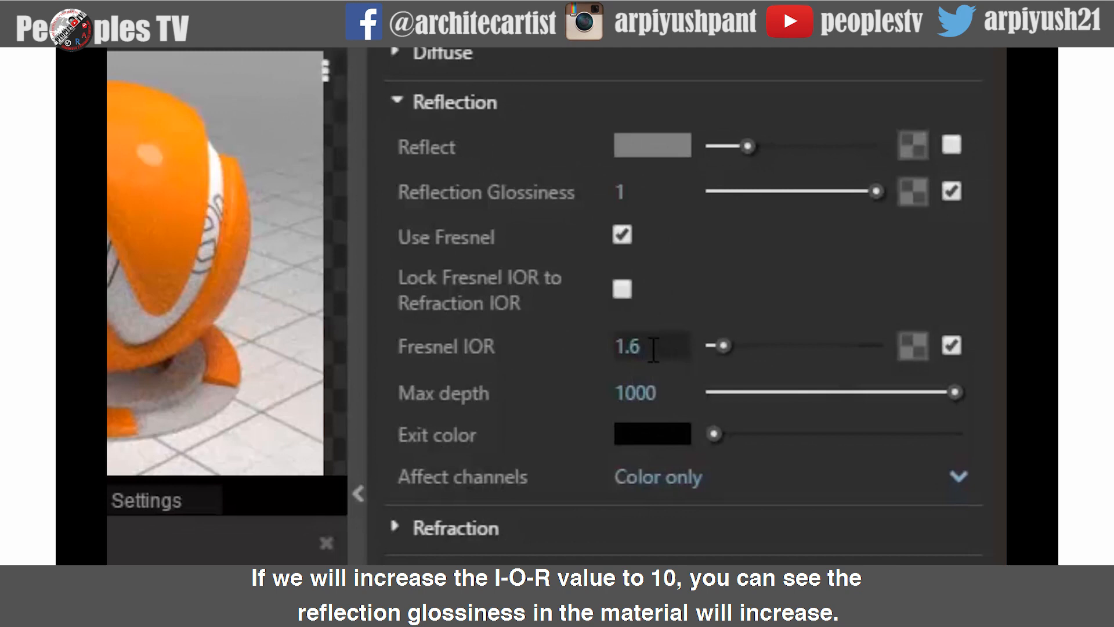
- Set Fresnel IOR to 10
left_click_drag(654, 350, 593, 349)
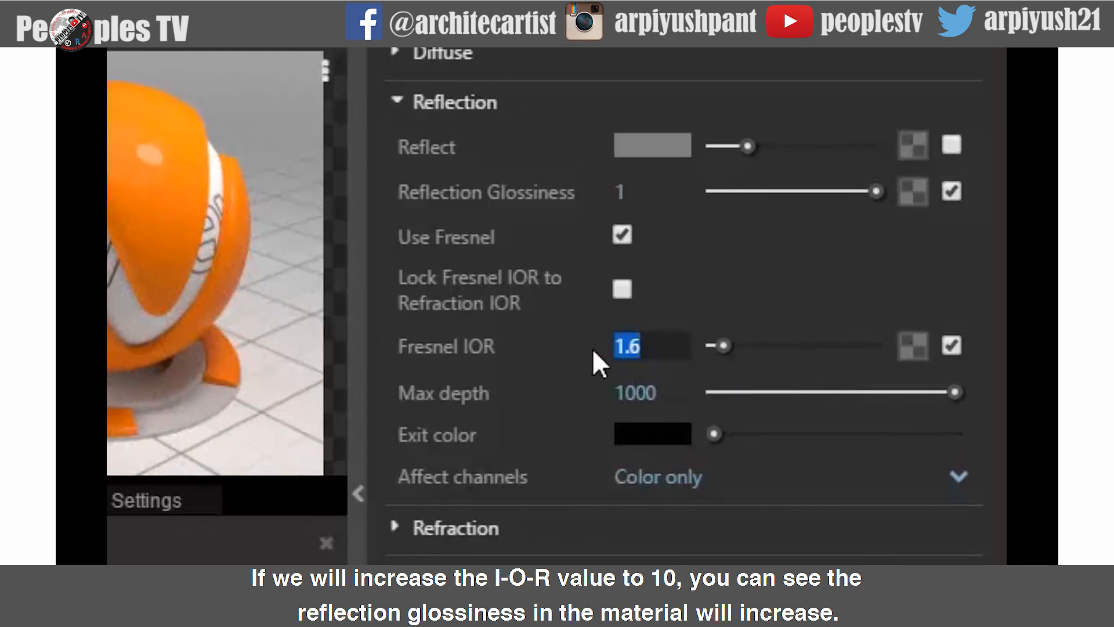
type("10")
key("Return")
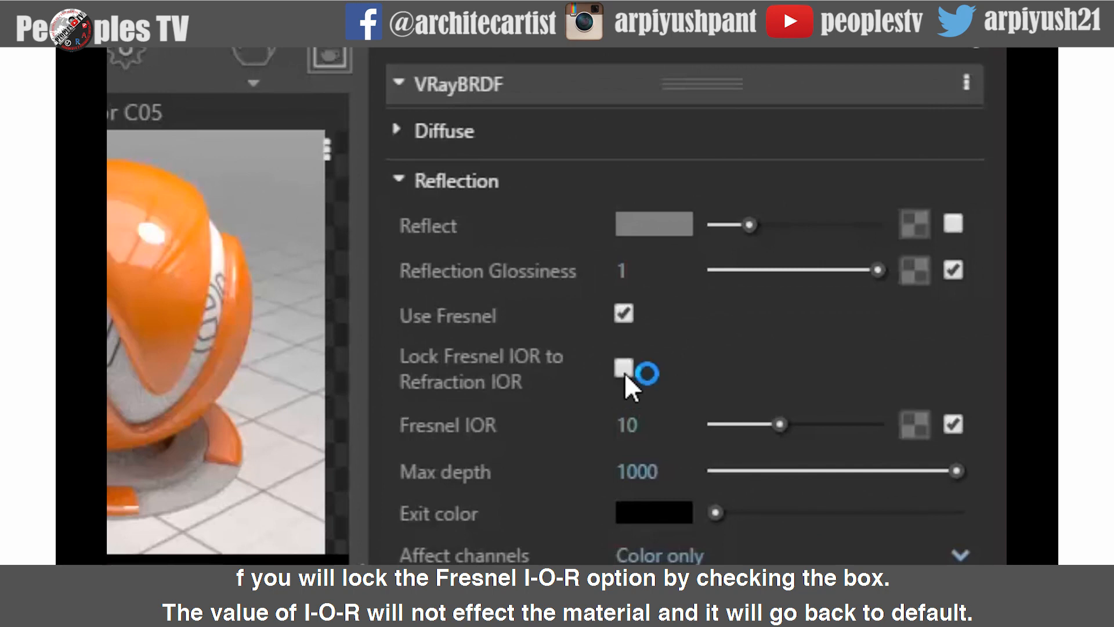
- Lock Fresnel IOR to Refraction IOR again and confirm black as the Exit color
left_click(624, 368)
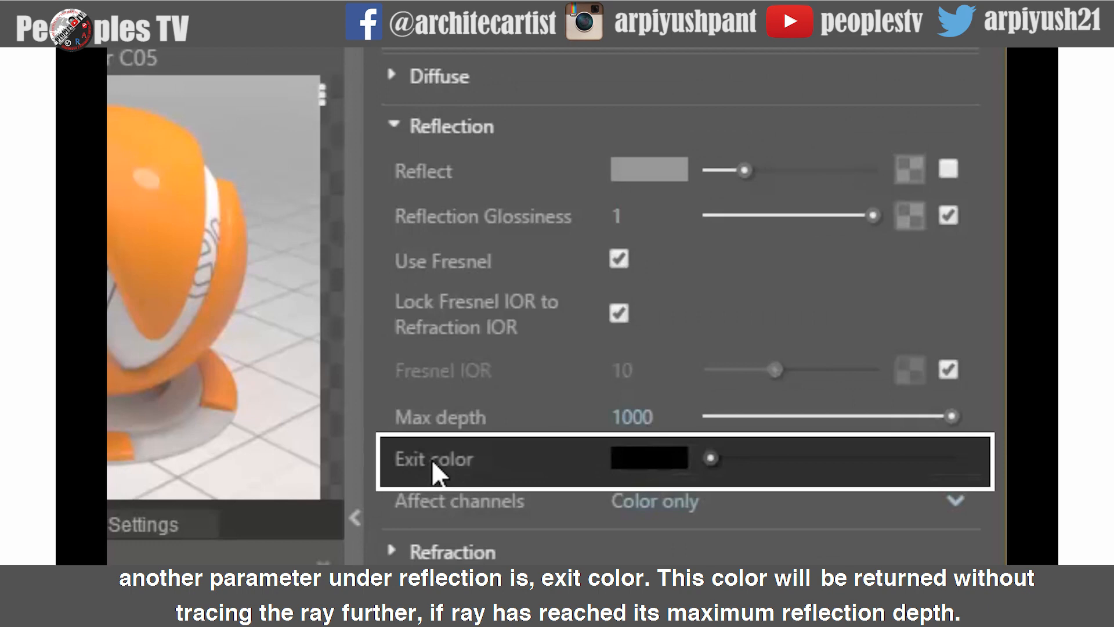
mouse_move(433, 460)
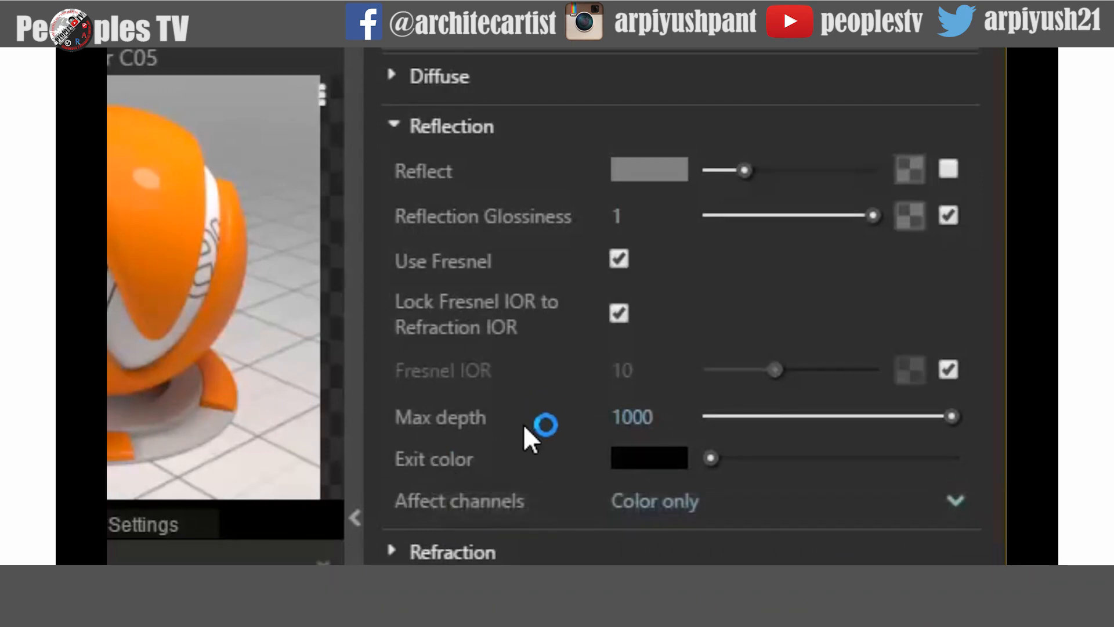
left_click(643, 456)
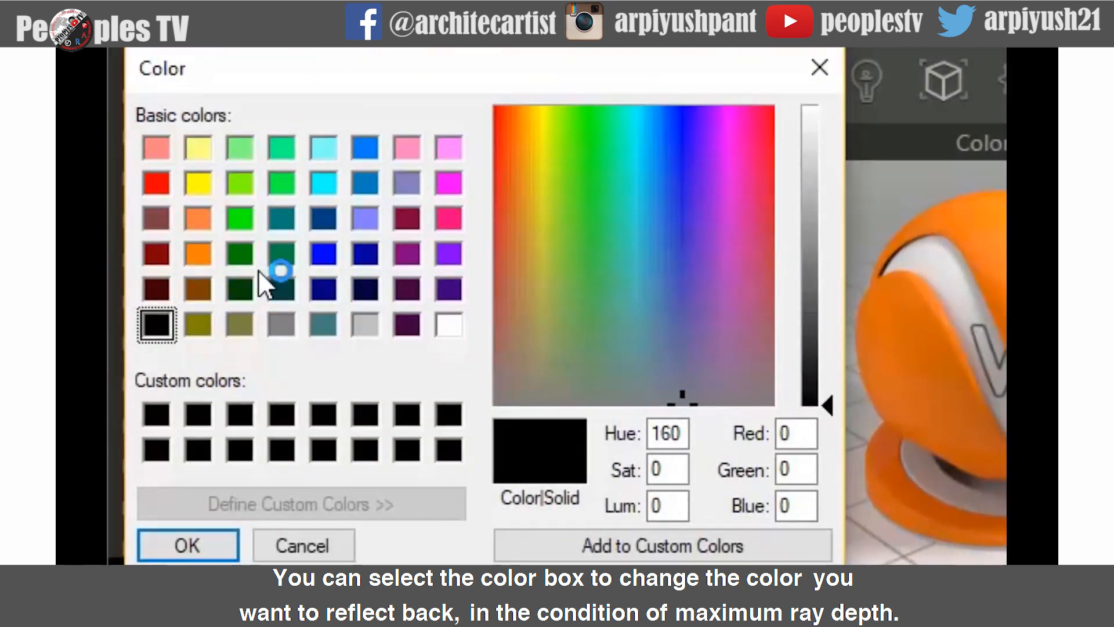
left_click(219, 551)
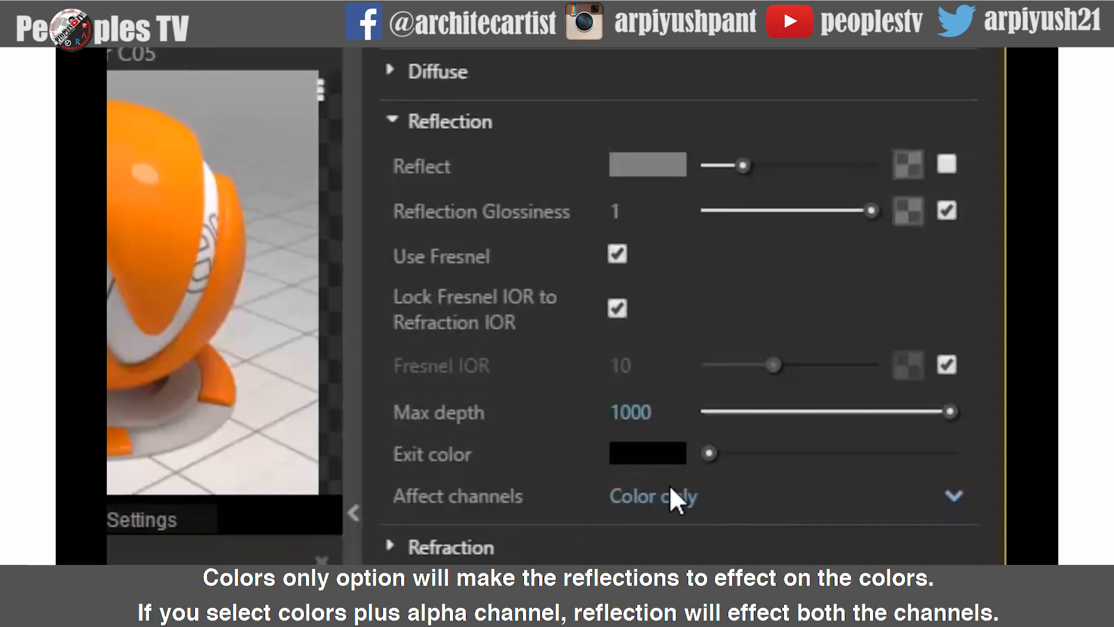
- Try the Affect channels options All channels and Color + alpha, returning to Color only
scroll(662, 496, "down", 1)
left_click(661, 455)
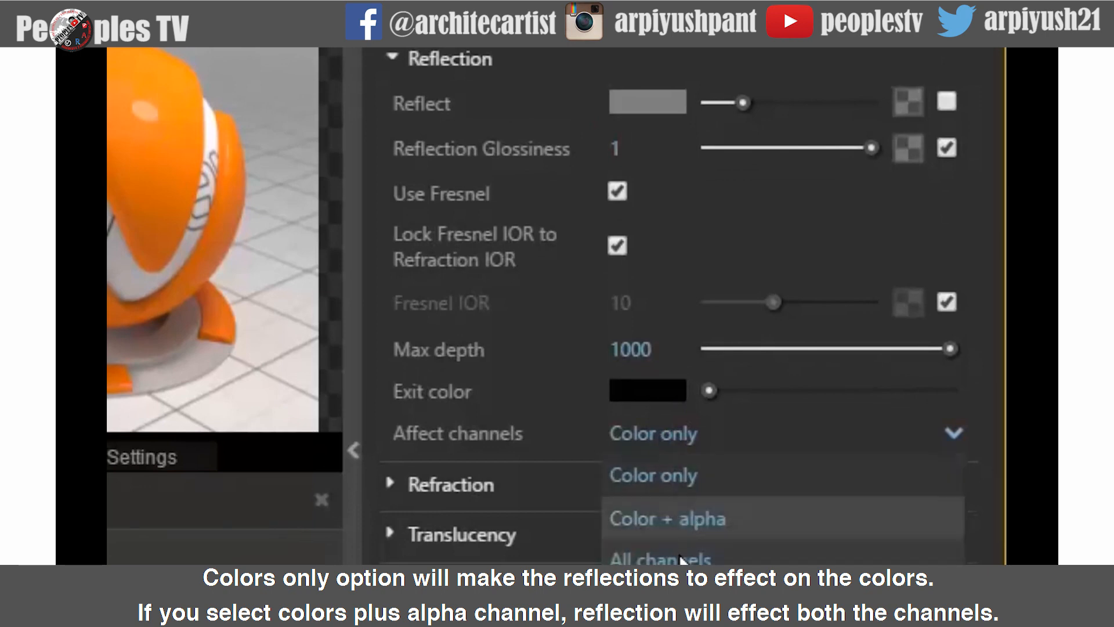
left_click(682, 558)
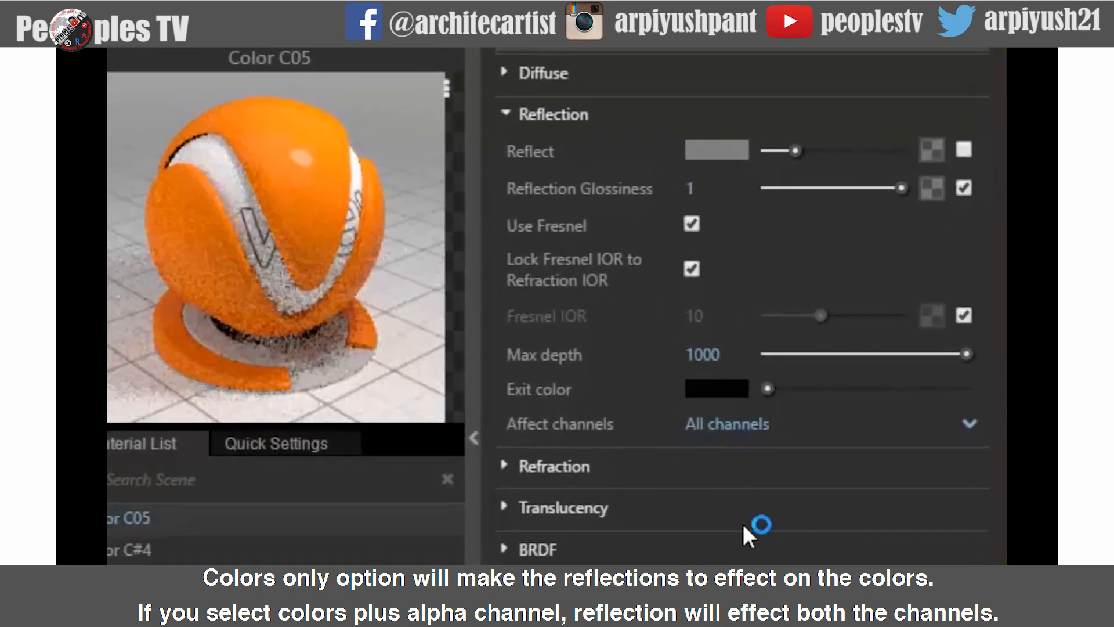
left_click(724, 429)
left_click(721, 490)
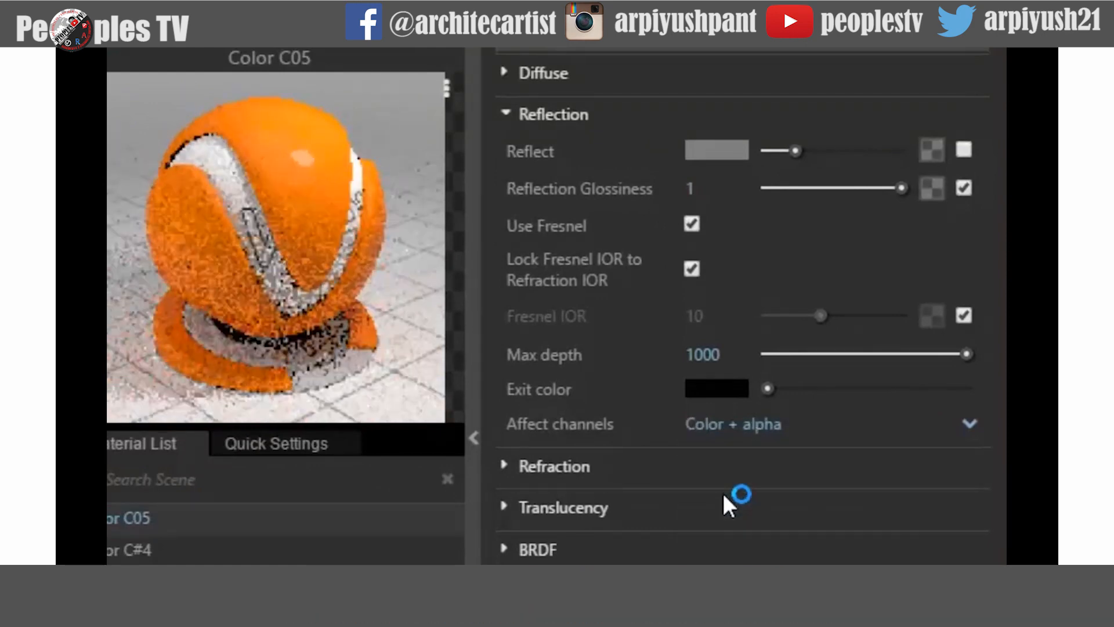
left_click(723, 426)
left_click(730, 457)
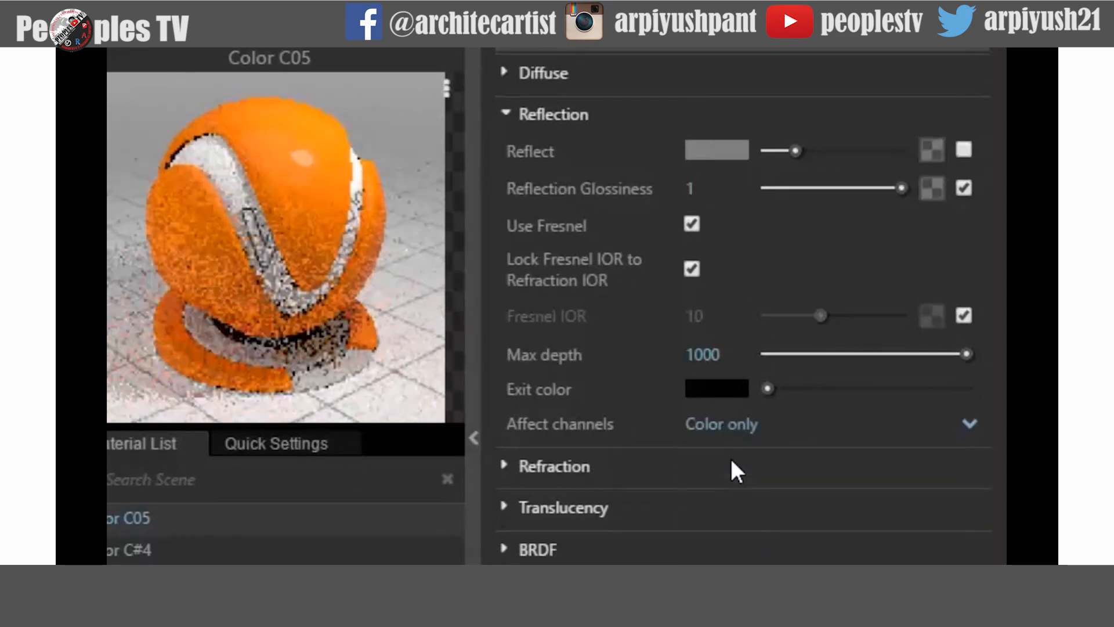